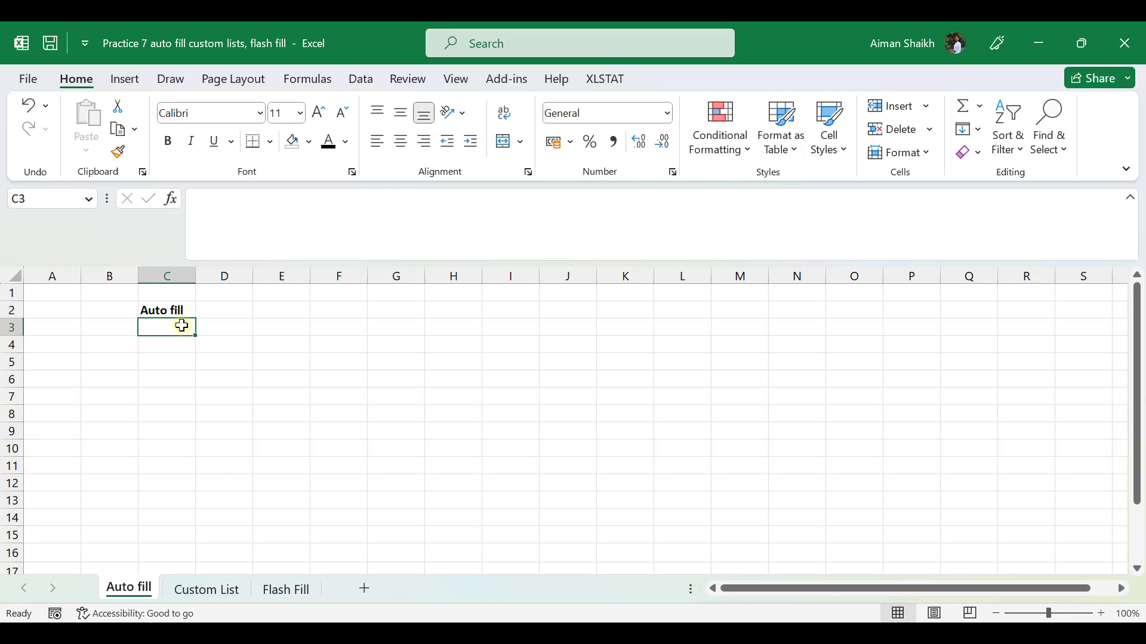
Enter 1 in C3 and fill it down through C13
{"action": "type", "text": "1"}
{"action": "key", "text": "Return"}
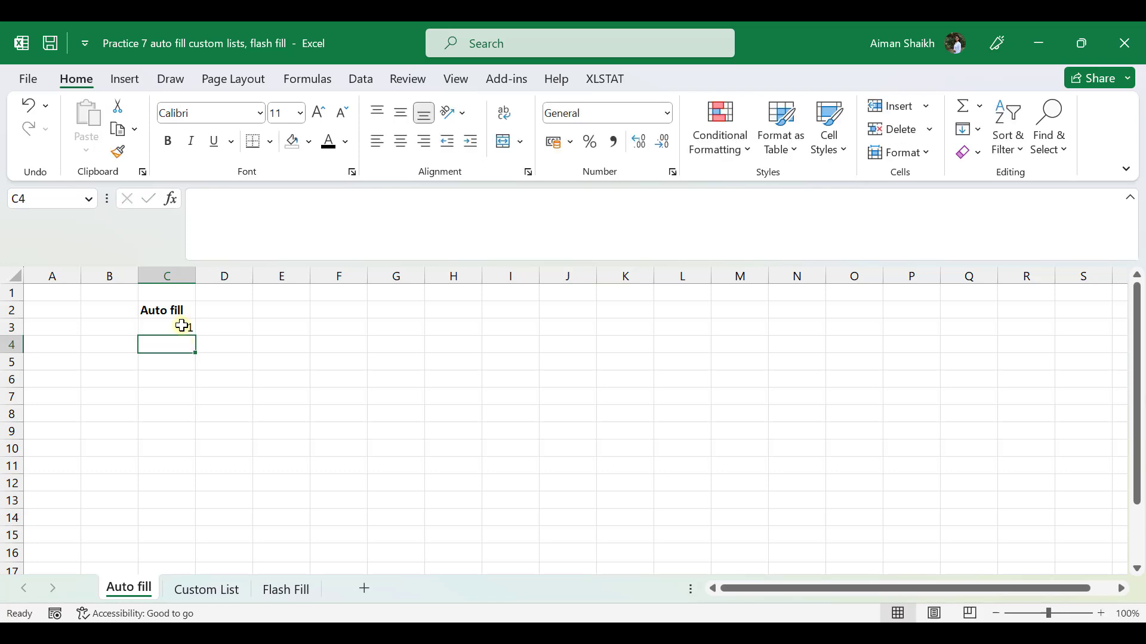
{"action": "left_click", "coordinate": [182, 326]}
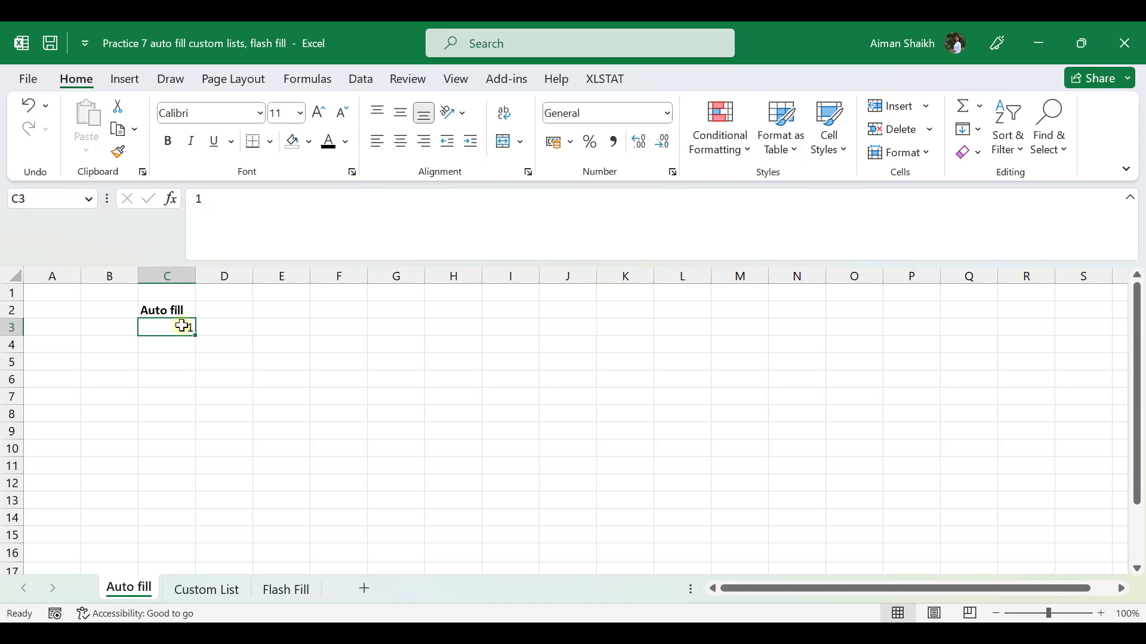
{"action": "left_click_drag", "start_coordinate": [197, 339], "coordinate": [185, 497]}
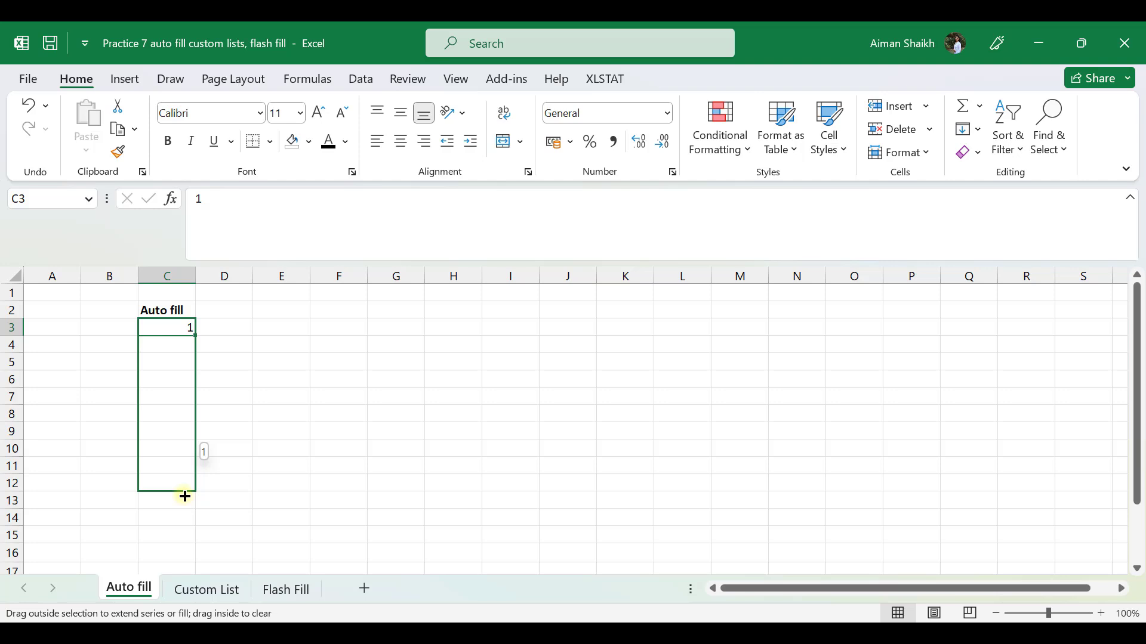
{"action": "left_click_drag", "start_coordinate": [185, 497], "coordinate": [185, 506]}
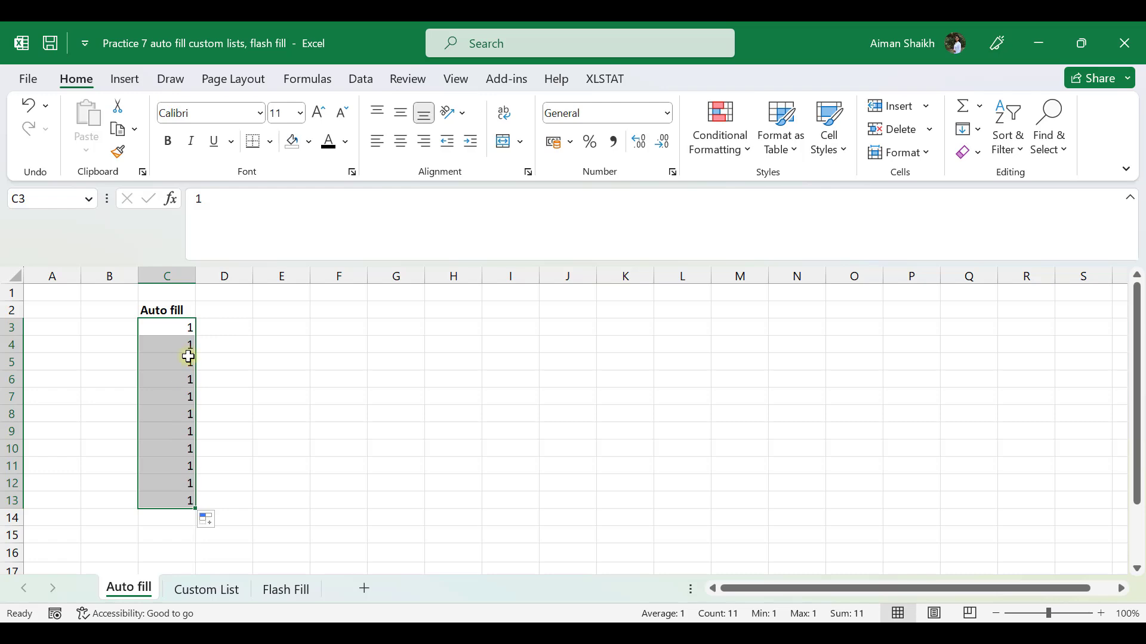
Fill C3 down through C12 again and change the fill option to Fill Series
{"action": "left_click", "coordinate": [189, 332]}
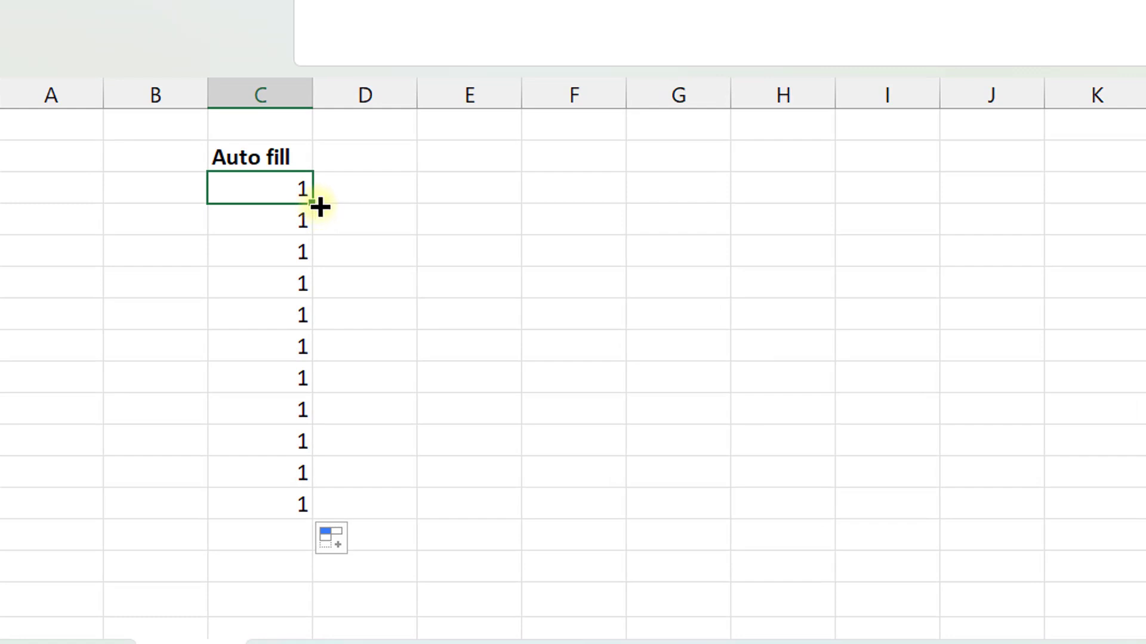
{"action": "left_click_drag", "start_coordinate": [313, 207], "coordinate": [307, 503]}
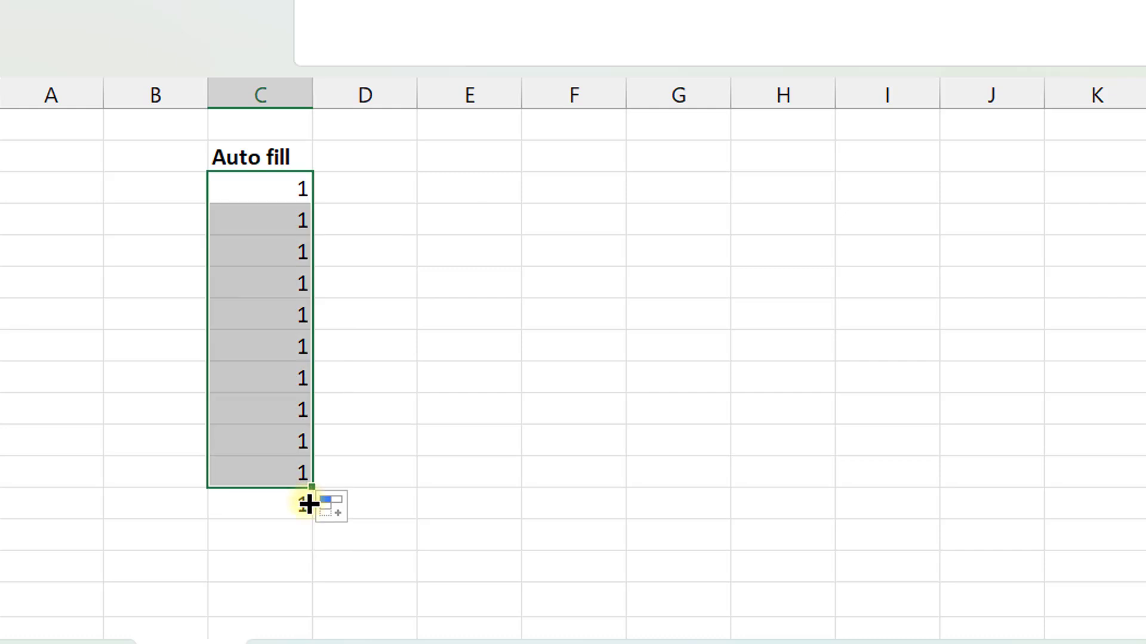
{"action": "left_click", "coordinate": [351, 517]}
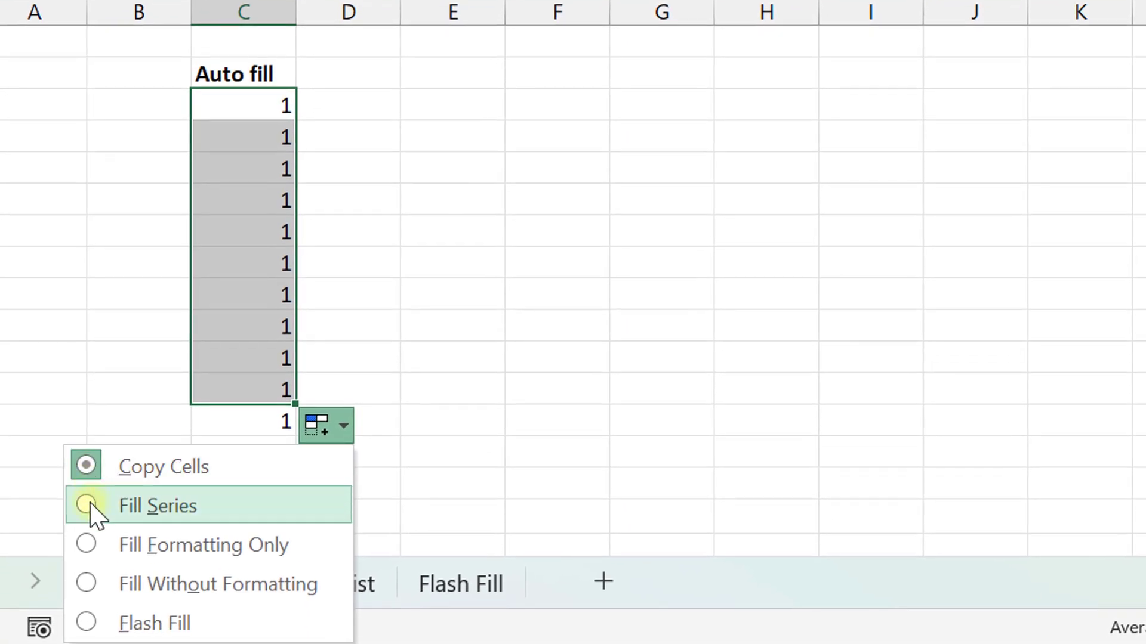
{"action": "left_click", "coordinate": [90, 506]}
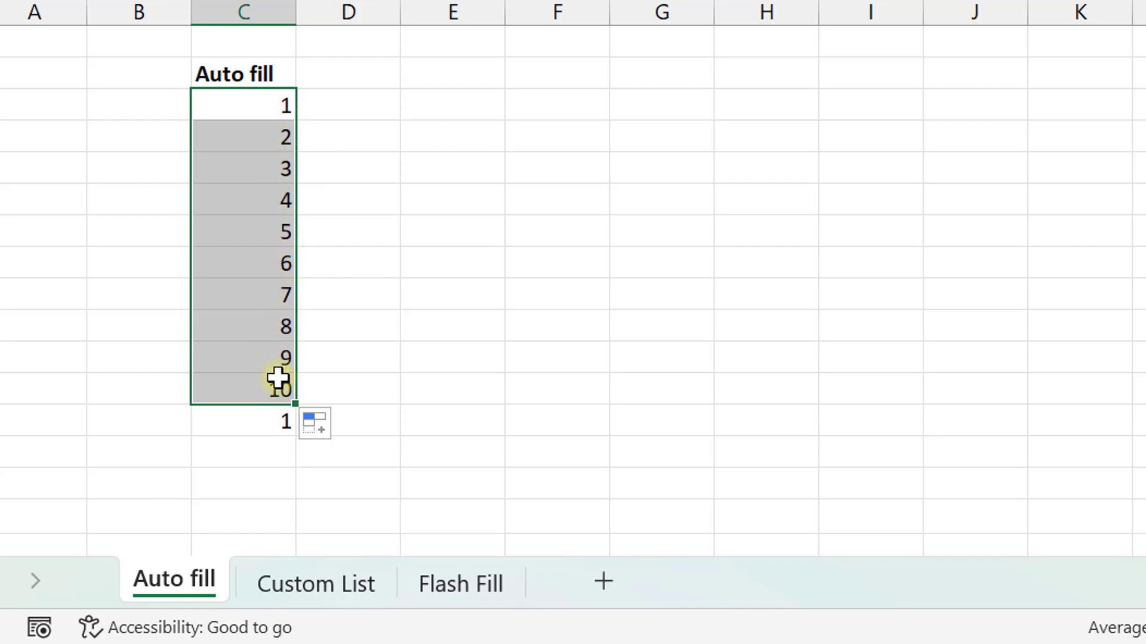
{"action": "left_click", "coordinate": [317, 426]}
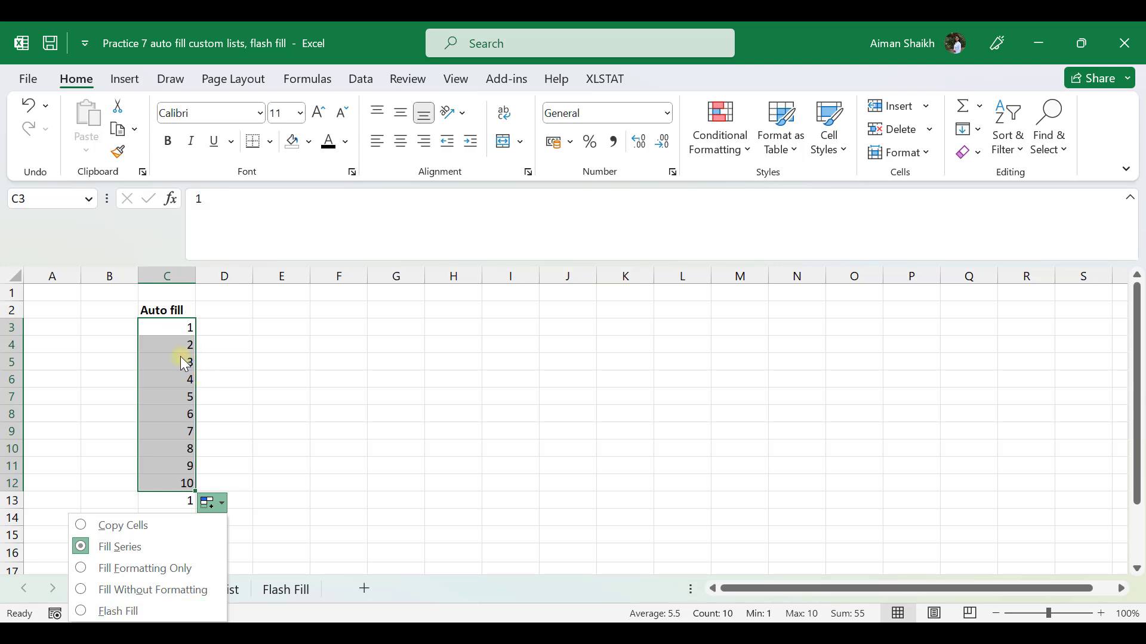
{"action": "left_click", "coordinate": [222, 508]}
Clear the values from C3:C14
{"action": "left_click", "coordinate": [185, 330]}
{"action": "left_click_drag", "start_coordinate": [186, 330], "coordinate": [179, 511]}
{"action": "key", "text": "Delete"}
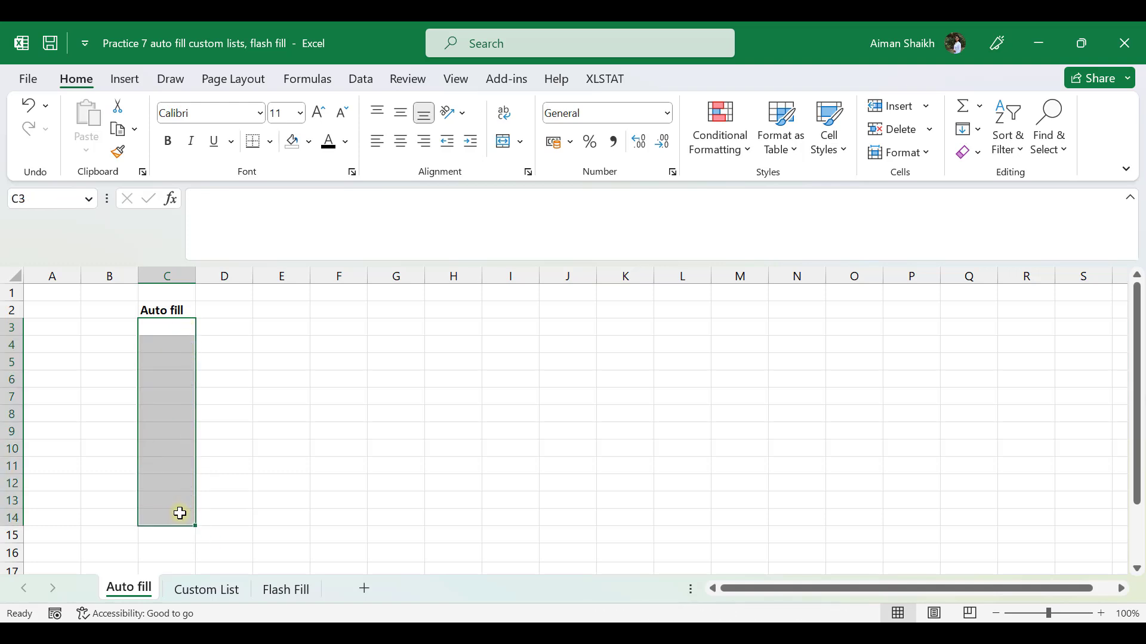
Enter 1 and 2 in C3:C4 and fill the series down through C16
{"action": "left_click", "coordinate": [184, 332]}
{"action": "type", "text": "1"}
{"action": "key", "text": "Return"}
{"action": "type", "text": "2"}
{"action": "key", "text": "Return"}
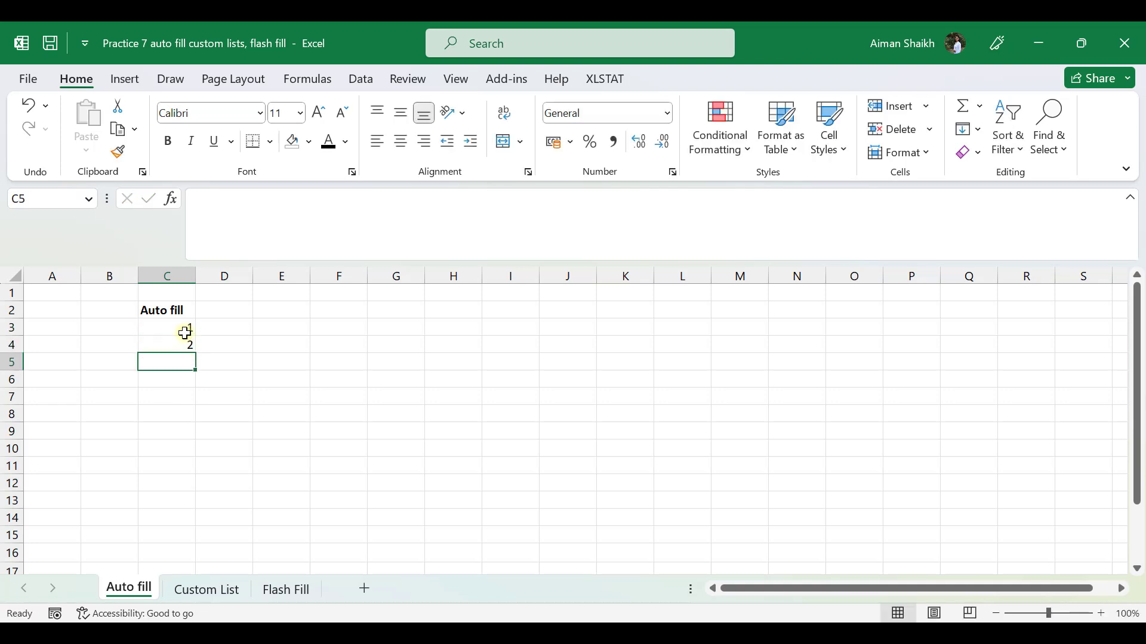
{"action": "left_click_drag", "start_coordinate": [185, 333], "coordinate": [186, 558]}
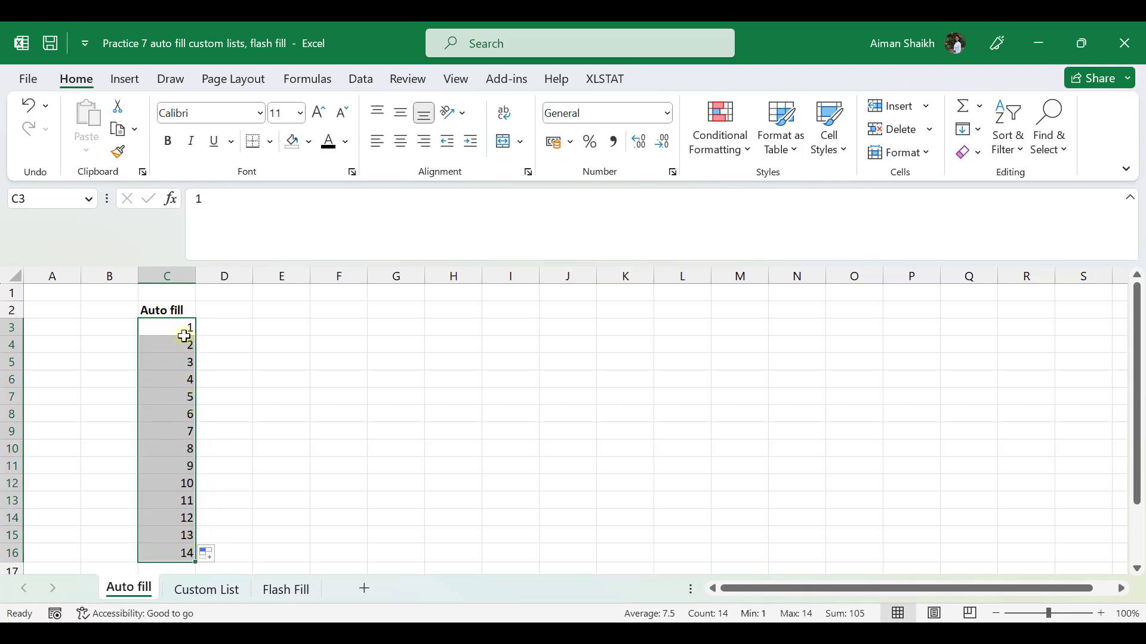
Enter 1 and 10 in D3:D4 and fill the series down through D14
{"action": "left_click", "coordinate": [210, 327]}
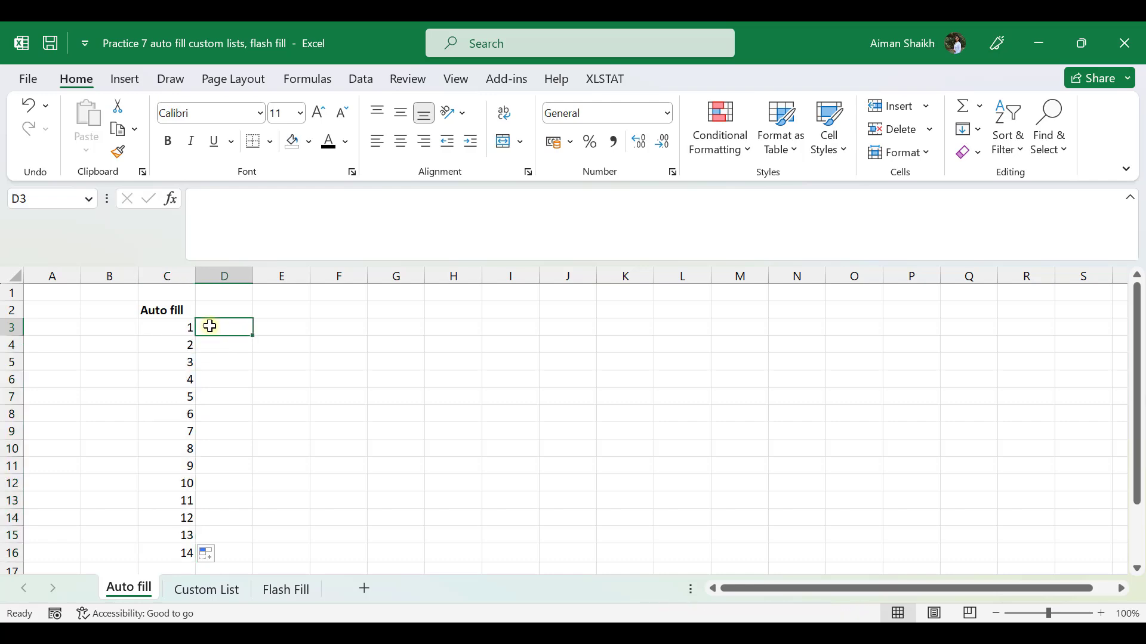
{"action": "type", "text": "1"}
{"action": "key", "text": "Return"}
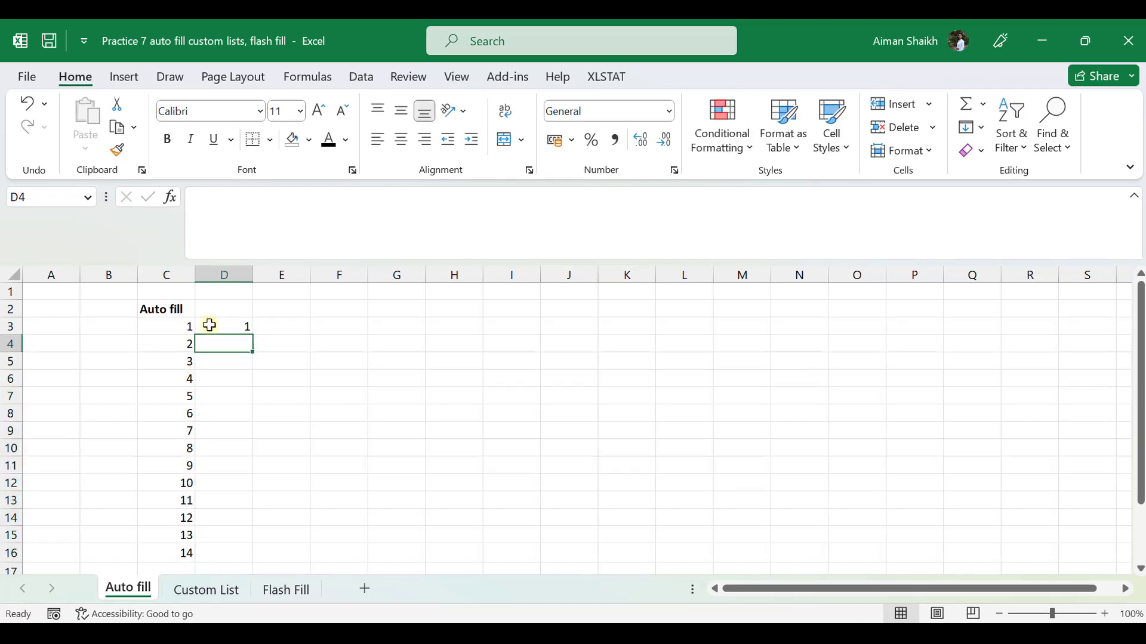
{"action": "type", "text": "10"}
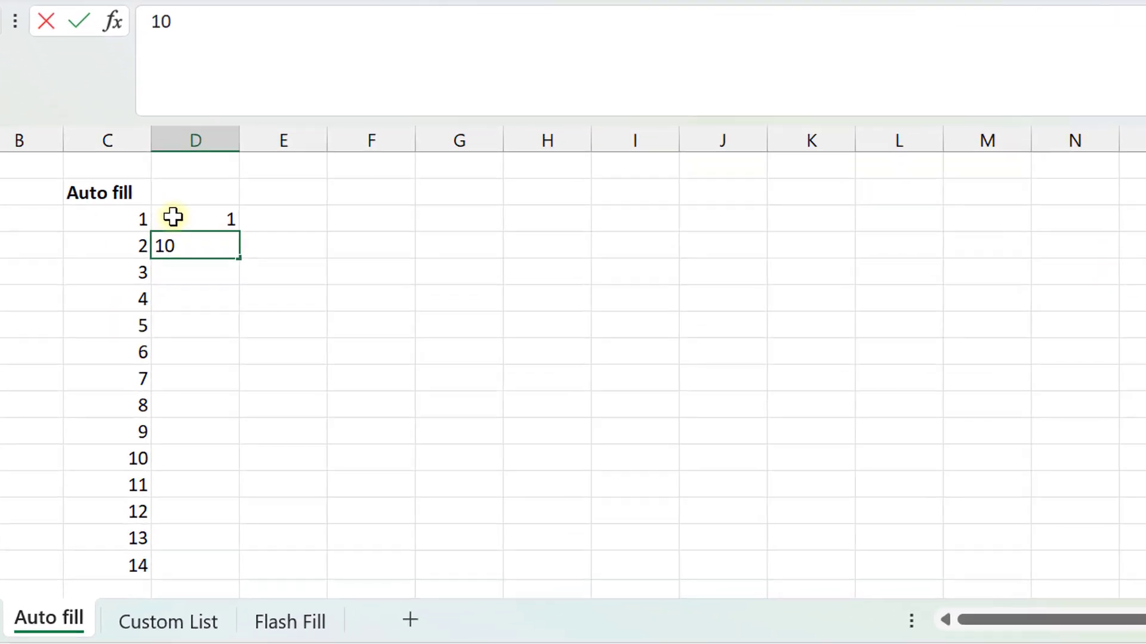
{"action": "key", "text": "Return"}
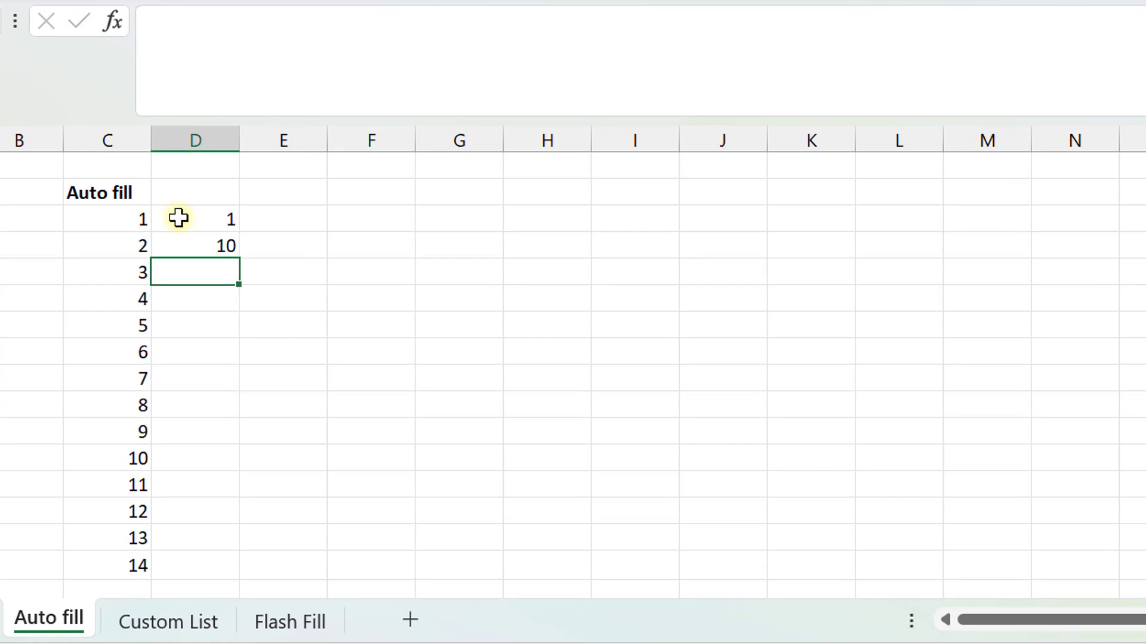
{"action": "left_click_drag", "start_coordinate": [189, 217], "coordinate": [225, 521]}
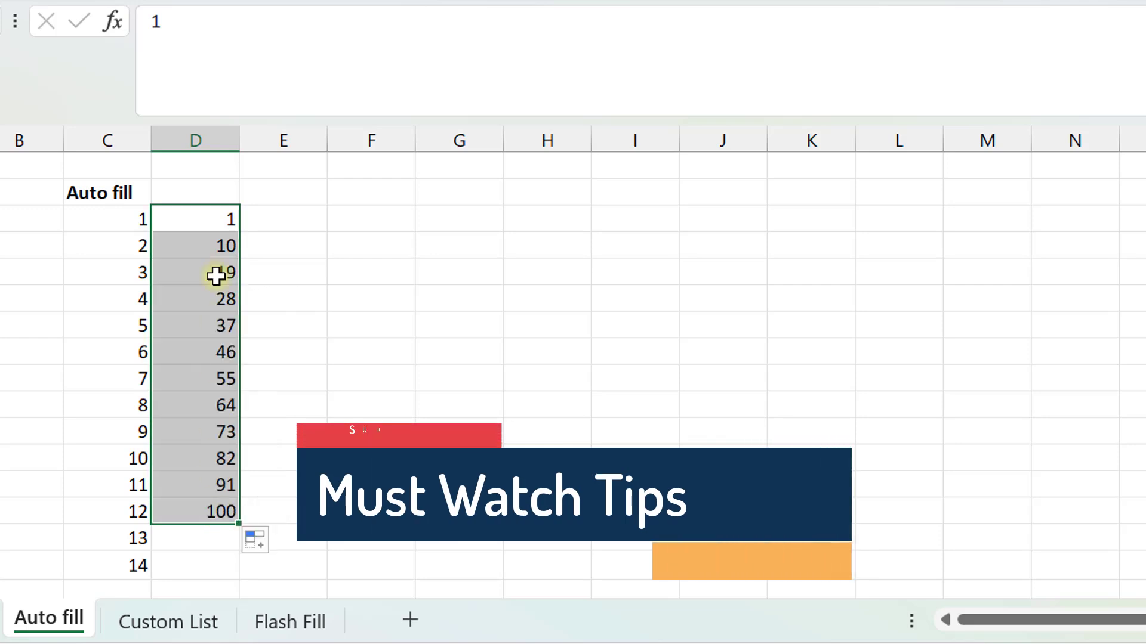
{"action": "left_click_drag", "start_coordinate": [219, 245], "coordinate": [213, 210]}
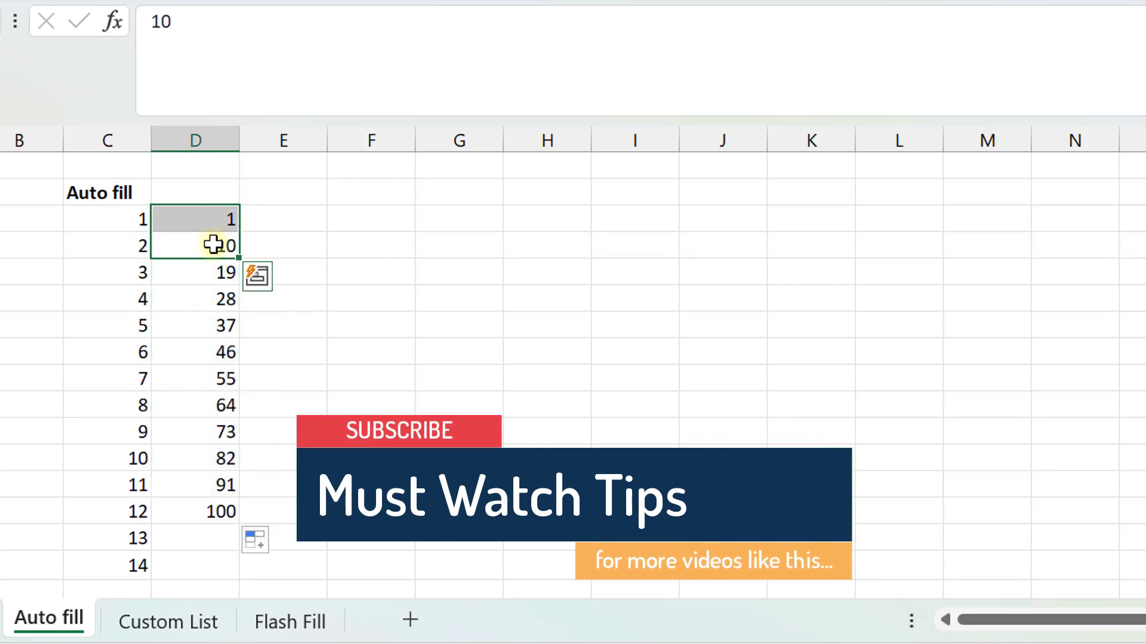
{"action": "left_click_drag", "start_coordinate": [214, 250], "coordinate": [232, 430]}
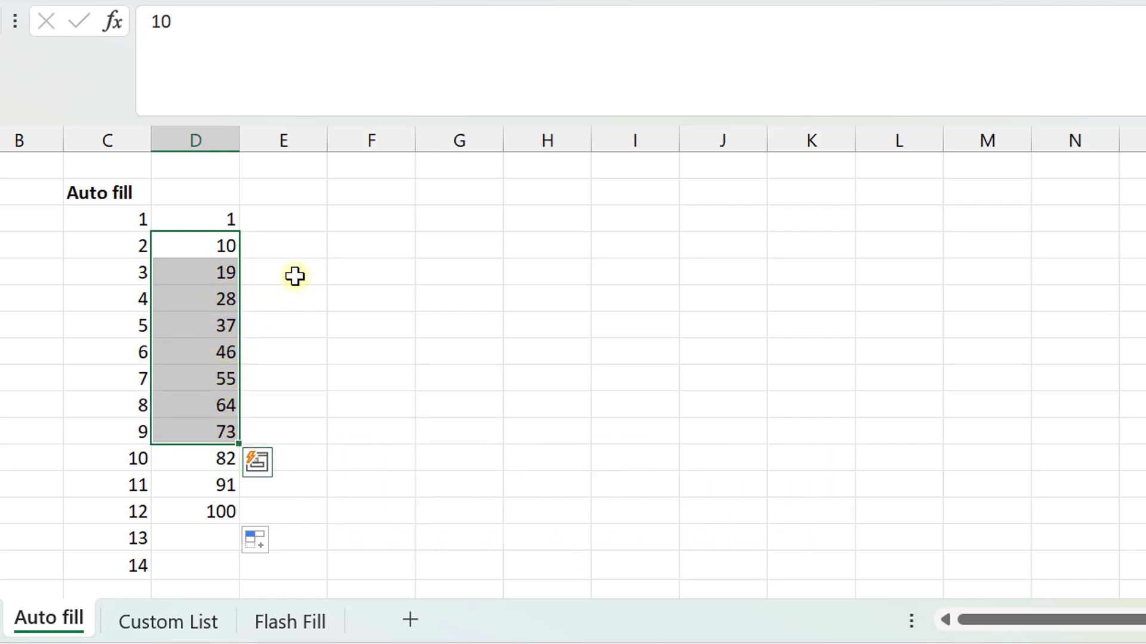
Enter 1, 3 and 5 in E3:E5 and fill the odd-number series down through E13
{"action": "left_click", "coordinate": [283, 221]}
{"action": "type", "text": "1"}
{"action": "key", "text": "Return"}
{"action": "type", "text": "3"}
{"action": "key", "text": "Return"}
{"action": "type", "text": "5"}
{"action": "key", "text": "Return"}
{"action": "left_click_drag", "start_coordinate": [283, 220], "coordinate": [320, 498]}
Enter 2, 4 and 6 in F3:F5 and fill the even-number series down through F13
{"action": "left_click", "coordinate": [365, 230]}
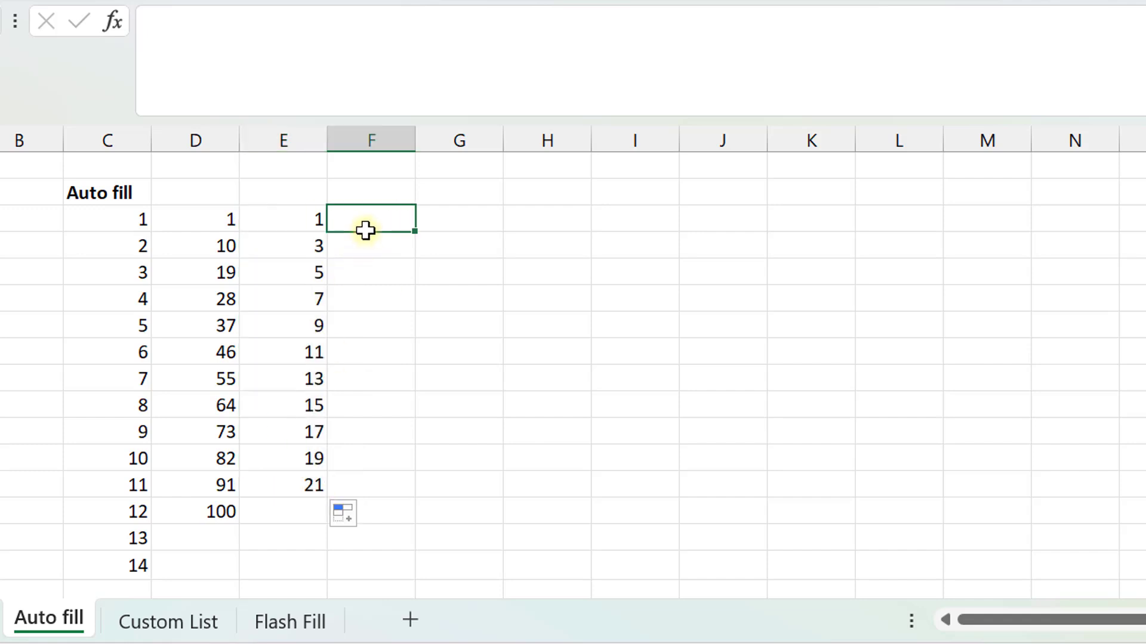
{"action": "type", "text": "2"}
{"action": "key", "text": "Return"}
{"action": "type", "text": "4"}
{"action": "key", "text": "Return"}
{"action": "type", "text": "6"}
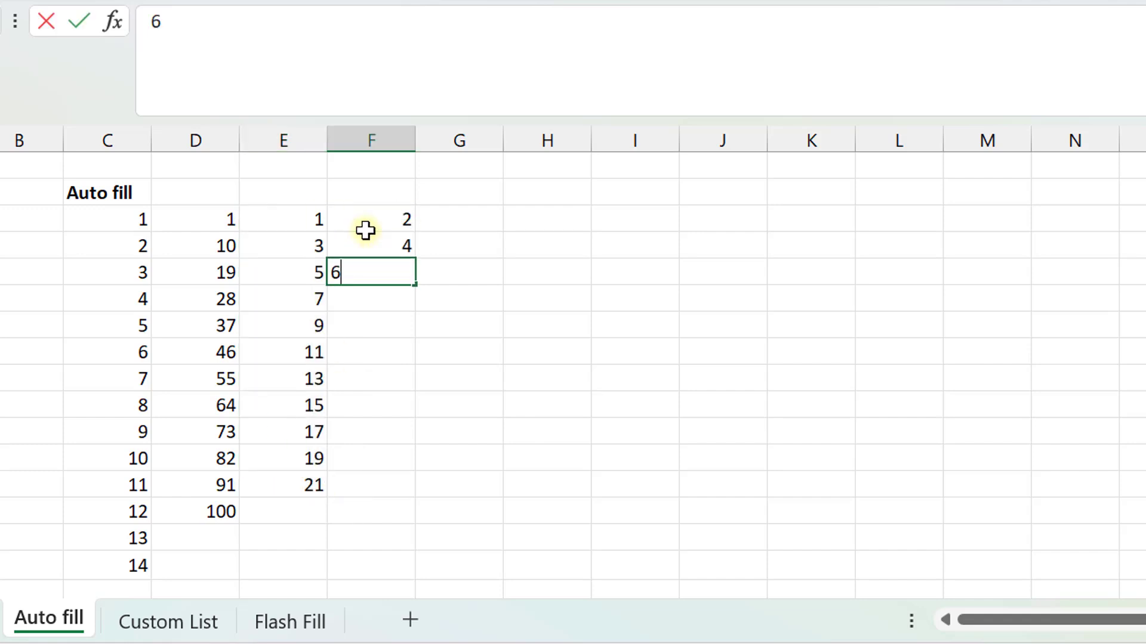
{"action": "left_click", "coordinate": [370, 231]}
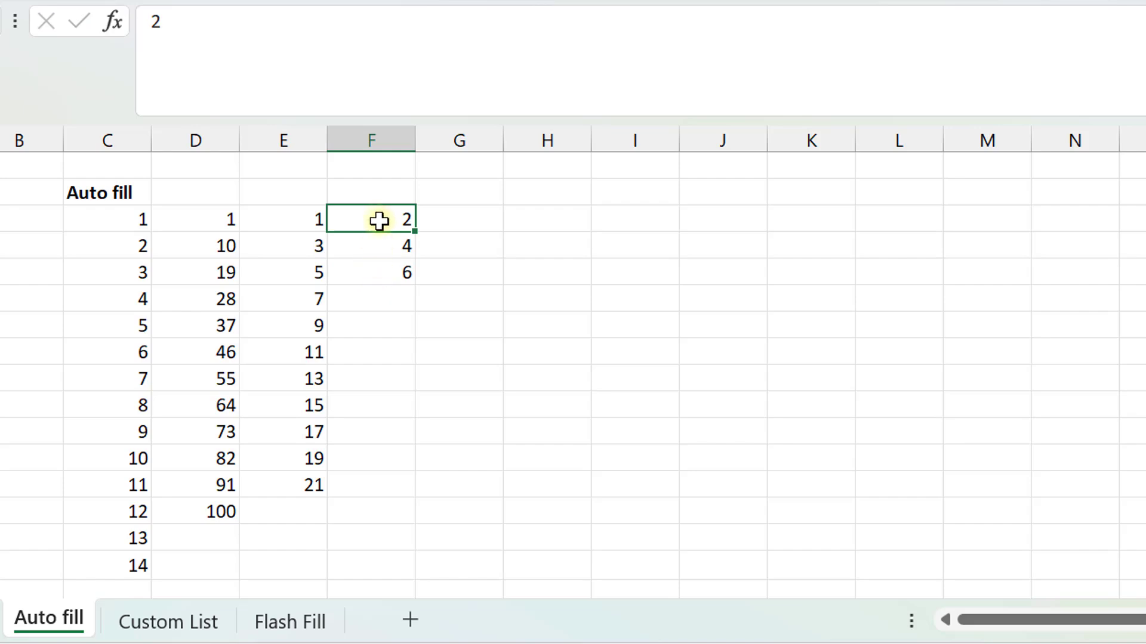
{"action": "left_click_drag", "start_coordinate": [379, 215], "coordinate": [392, 274]}
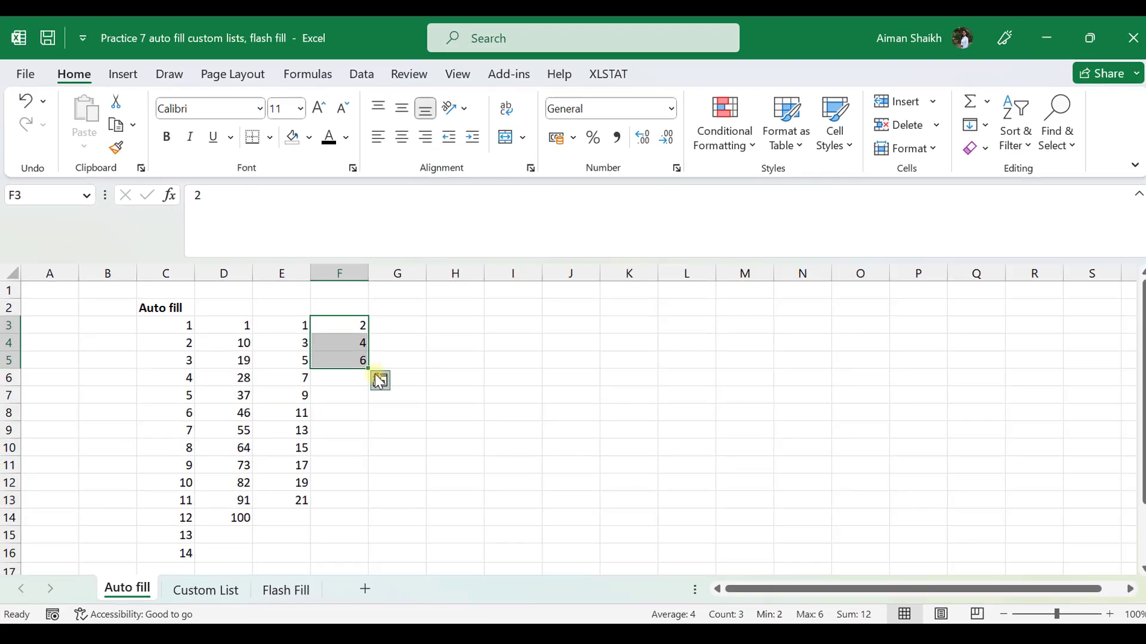
{"action": "left_click_drag", "start_coordinate": [369, 371], "coordinate": [355, 517]}
{"action": "left_click_drag", "start_coordinate": [184, 328], "coordinate": [340, 535]}
Enter Monday in H3 and fill the weekday names down through H11
{"action": "left_click", "coordinate": [456, 330]}
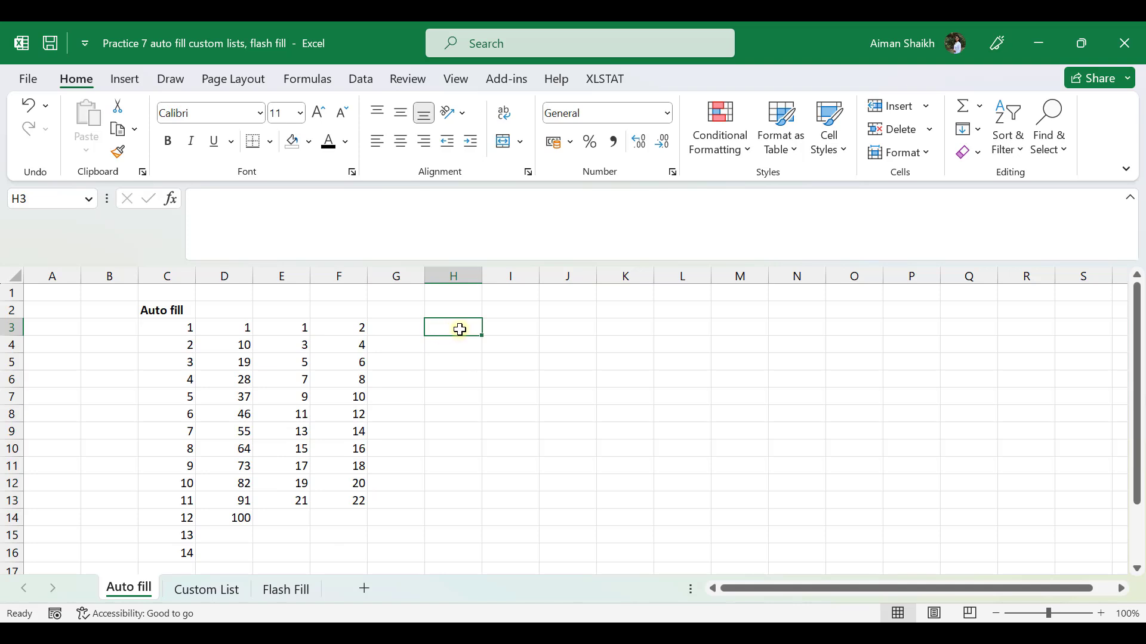
{"action": "type", "text": "Mon"}
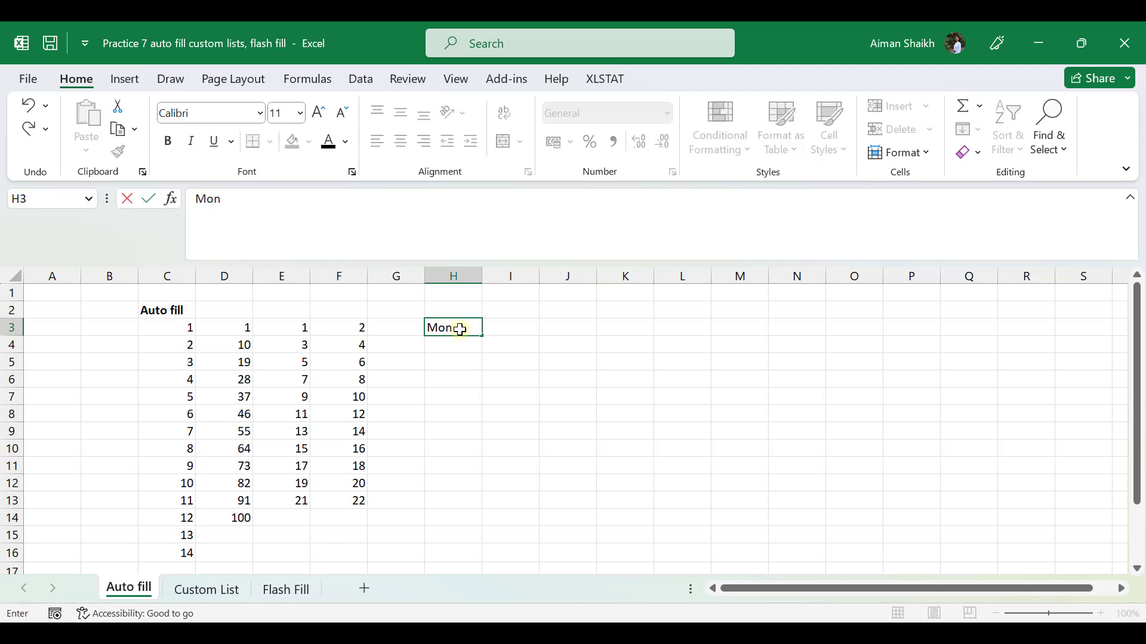
{"action": "key", "text": "Return"}
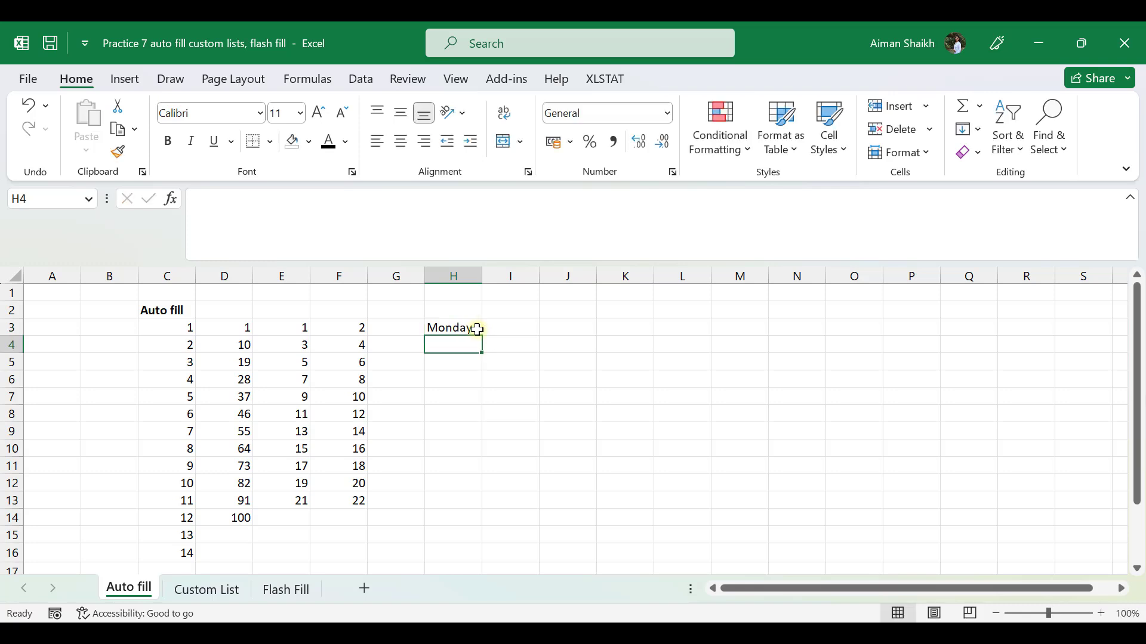
{"action": "left_click", "coordinate": [478, 329]}
{"action": "left_click_drag", "start_coordinate": [483, 337], "coordinate": [471, 475]}
{"action": "left_click", "coordinate": [455, 350]}
{"action": "left_click_drag", "start_coordinate": [455, 350], "coordinate": [457, 530]}
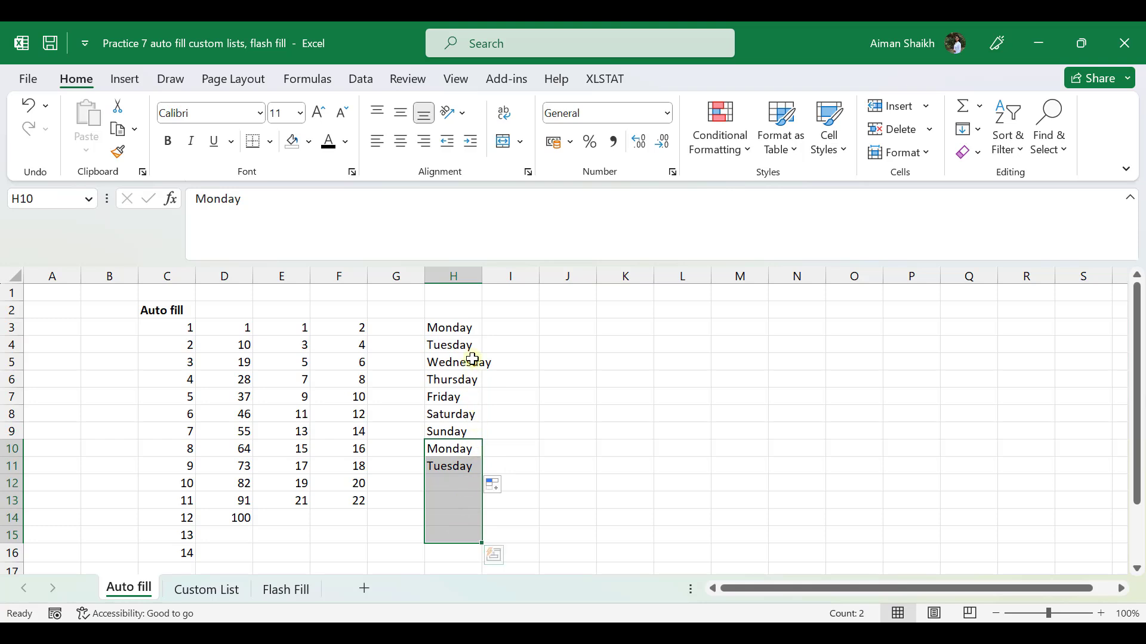
Enter mon in I3 and fill the abbreviated weekdays down through I11
{"action": "left_click", "coordinate": [506, 330]}
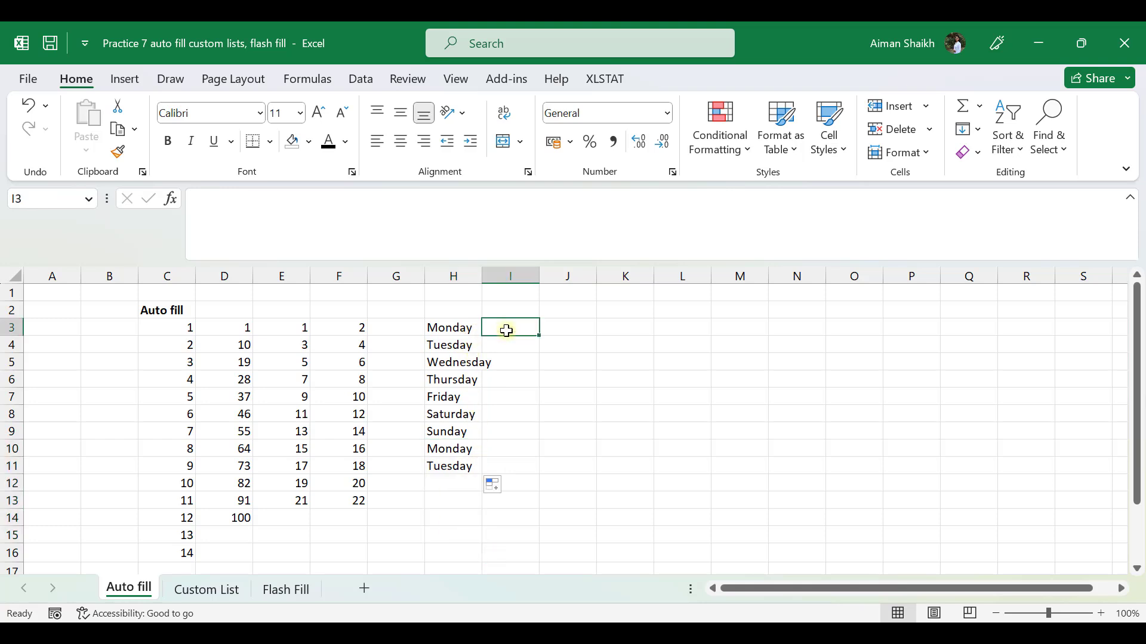
{"action": "type", "text": "m"}
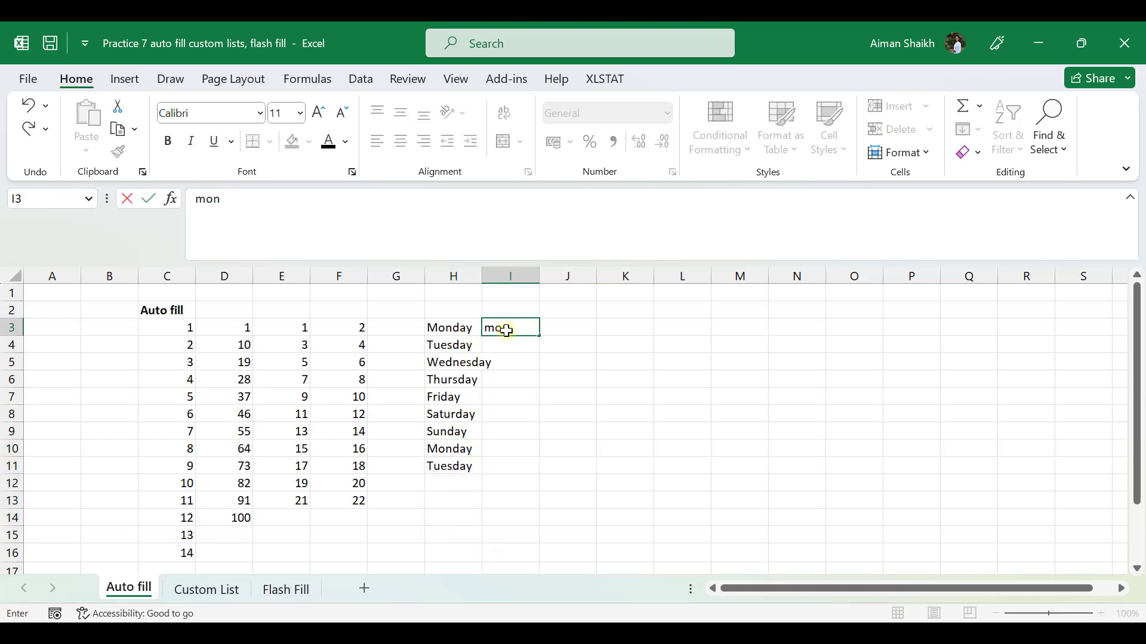
{"action": "type", "text": "on"}
{"action": "key", "text": "Return"}
{"action": "left_click", "coordinate": [522, 328]}
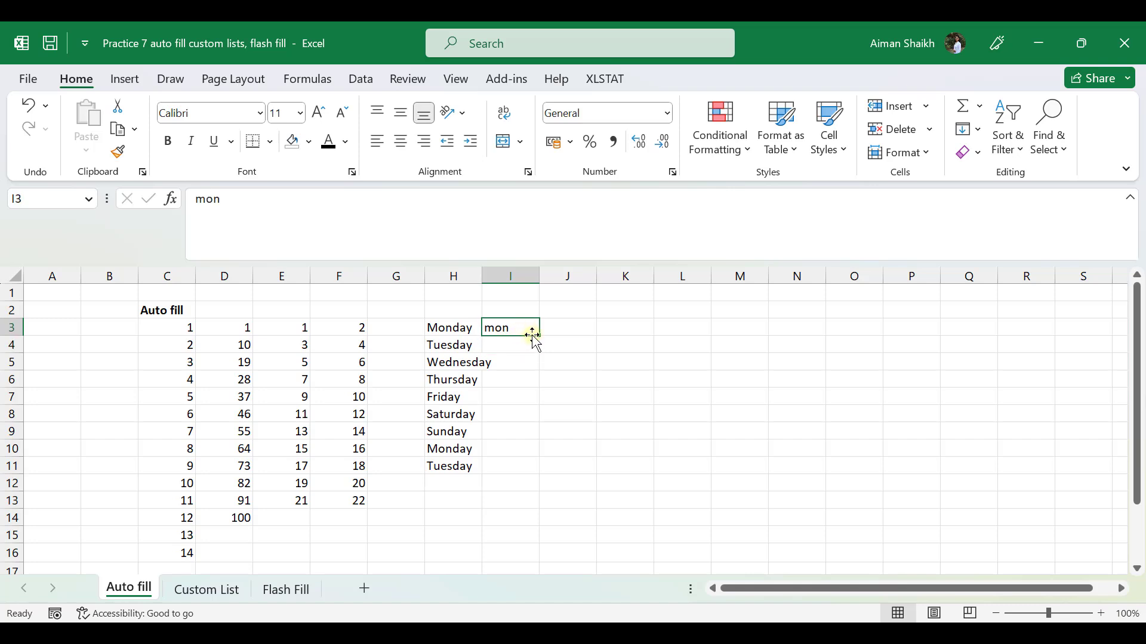
{"action": "left_click_drag", "start_coordinate": [537, 337], "coordinate": [526, 468]}
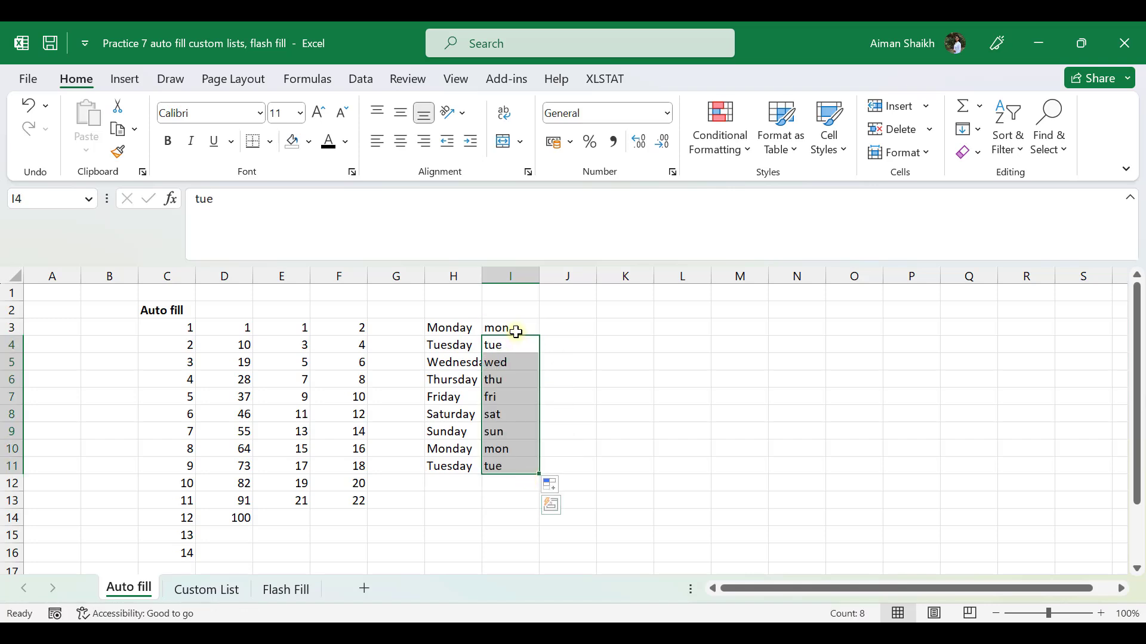
{"action": "left_click_drag", "start_coordinate": [512, 327], "coordinate": [524, 463]}
Enter jan in J3 and fill the abbreviated months down through J11
{"action": "left_click", "coordinate": [580, 324]}
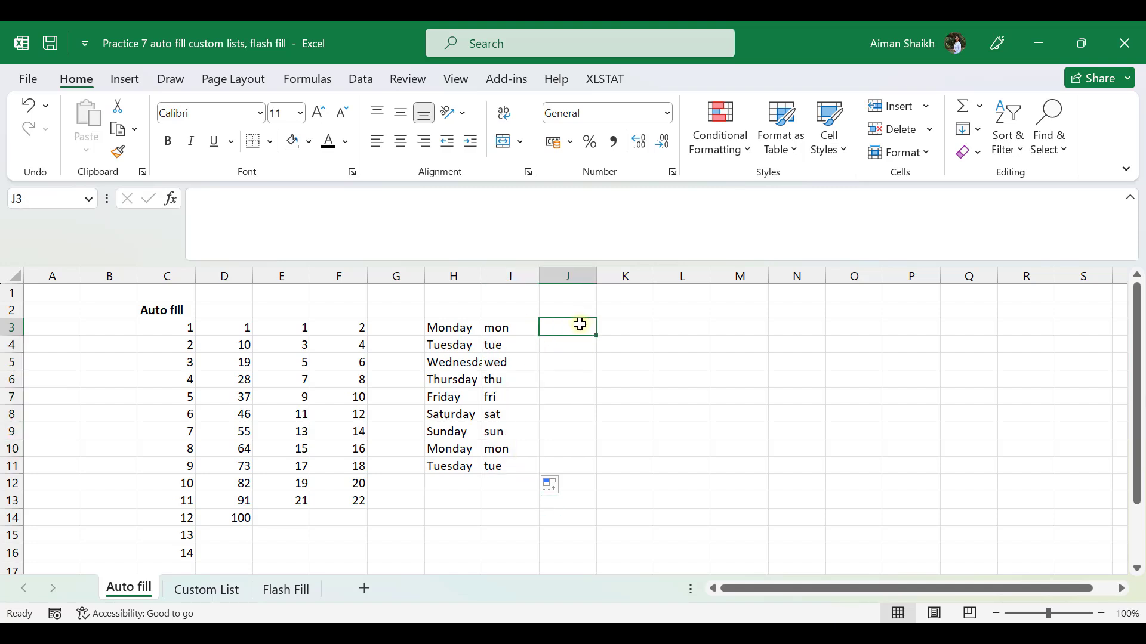
{"action": "type", "text": "jan"}
{"action": "key", "text": "Return"}
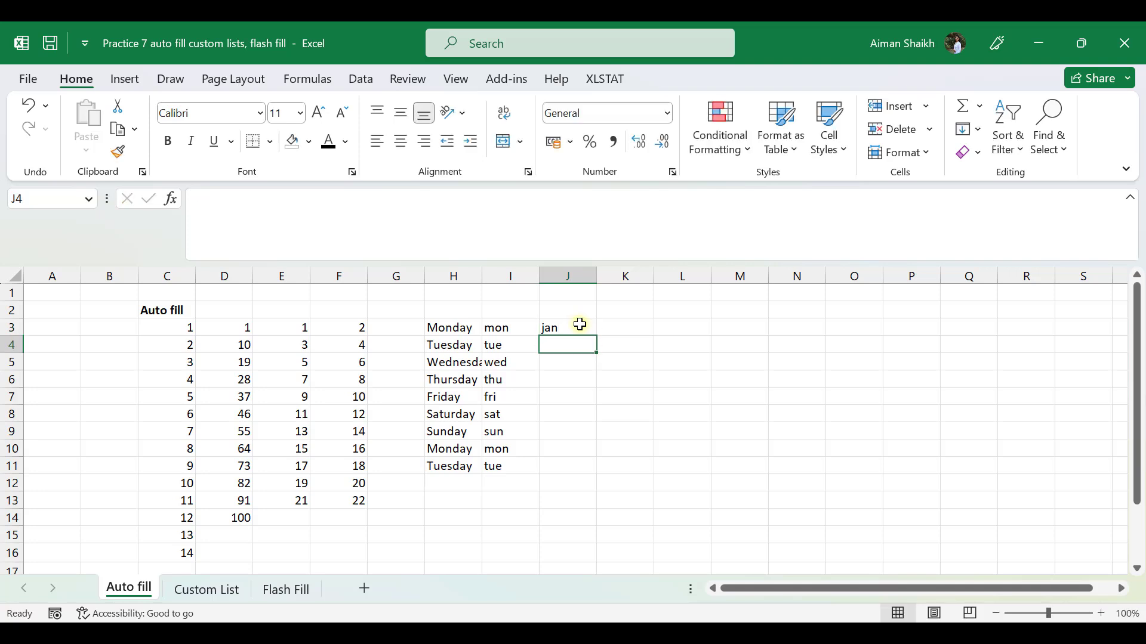
{"action": "left_click", "coordinate": [585, 329]}
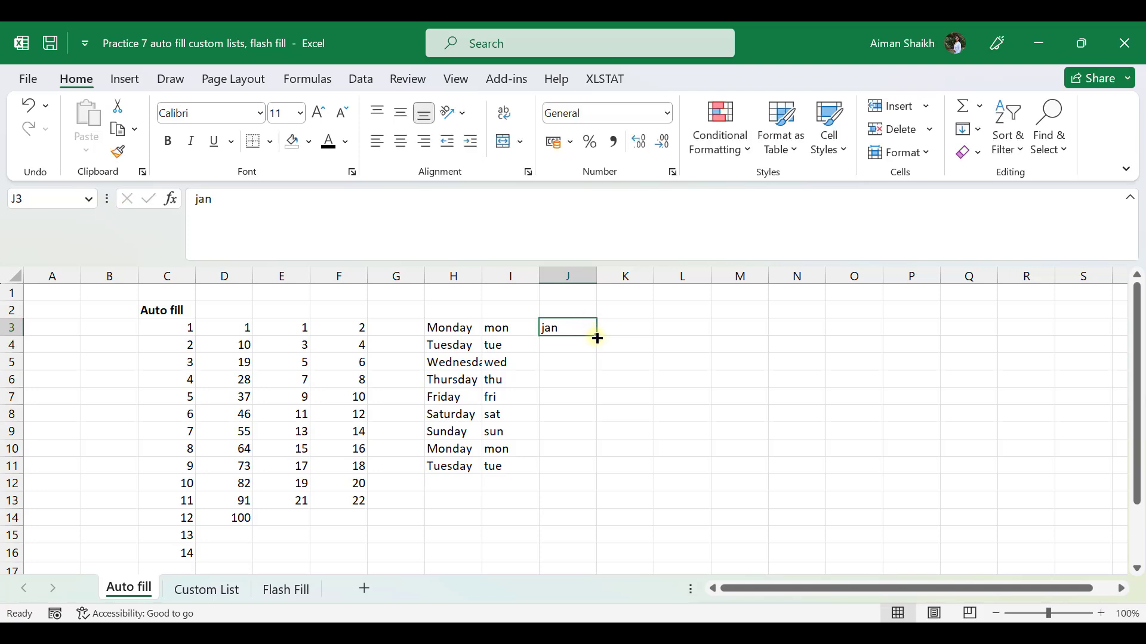
{"action": "double_click", "coordinate": [597, 339]}
Enter Jan in K3 and fill the capitalised abbreviated months down through K12
{"action": "left_click", "coordinate": [615, 330]}
{"action": "type", "text": "Jan"}
{"action": "key", "text": "Return"}
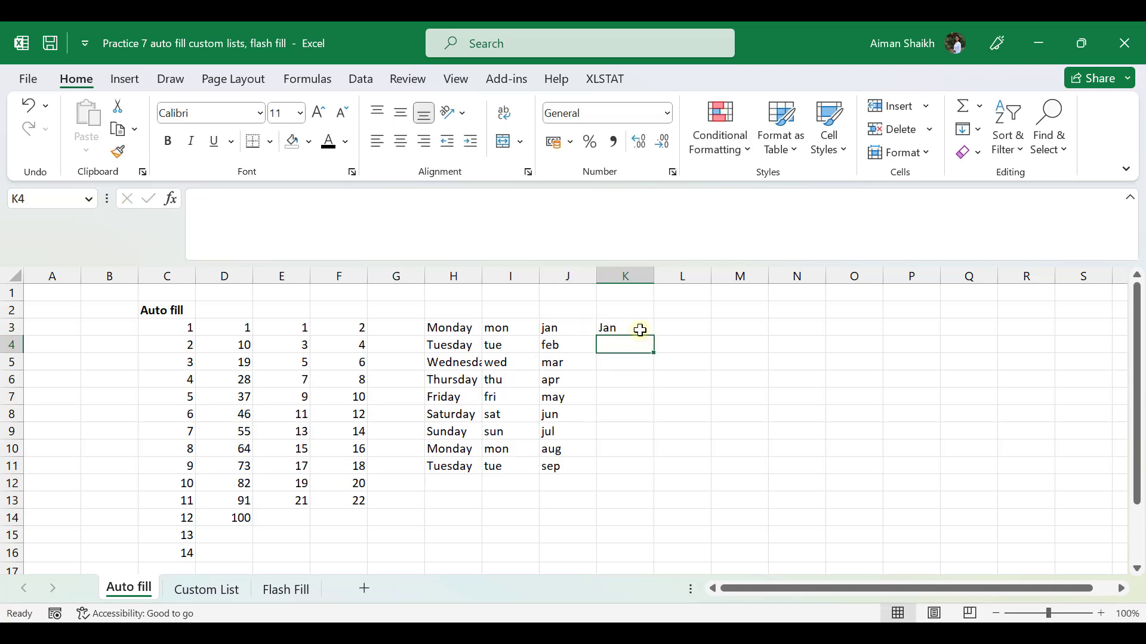
{"action": "left_click", "coordinate": [640, 330]}
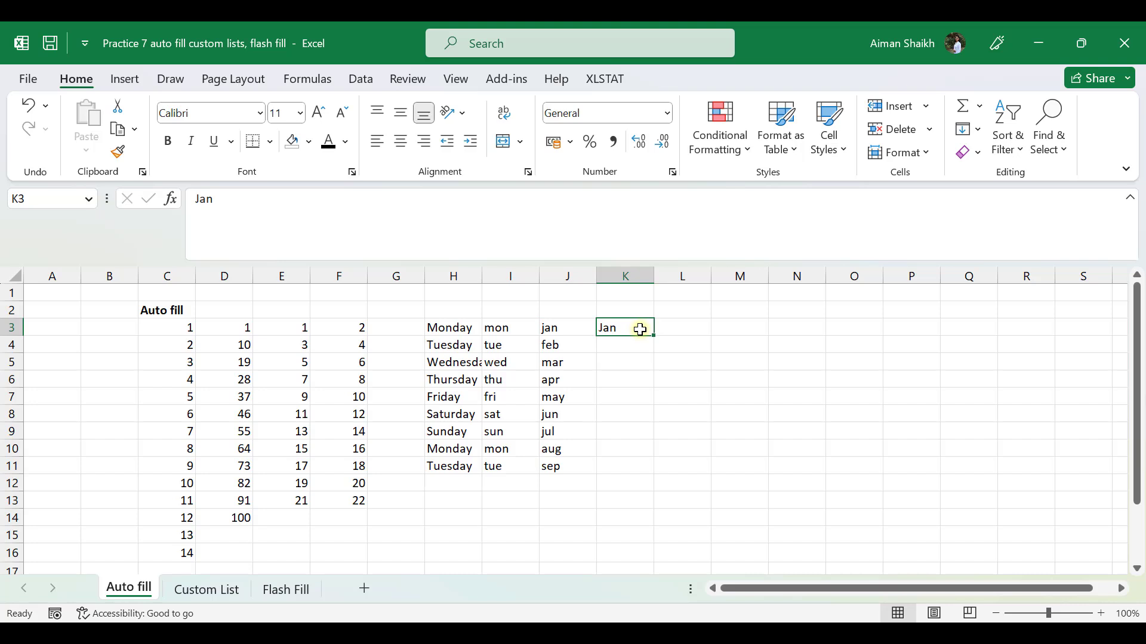
{"action": "left_click_drag", "start_coordinate": [651, 340], "coordinate": [644, 422]}
{"action": "left_click_drag", "start_coordinate": [645, 422], "coordinate": [644, 483]}
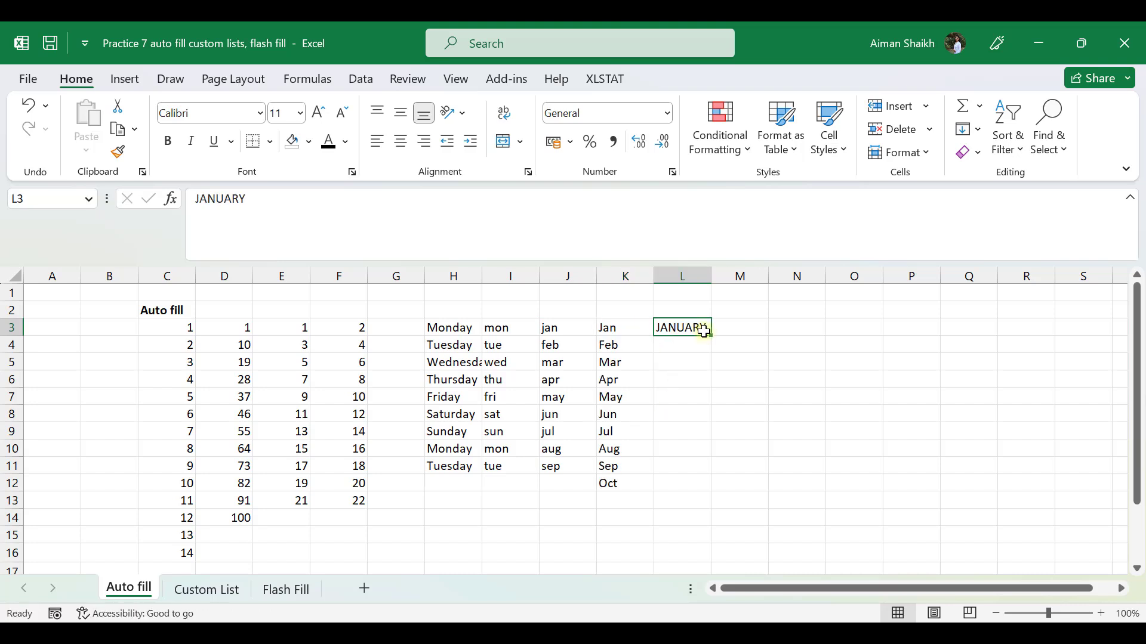
Enter JANUARY in L3 and fill the uppercase month names down through L15
{"action": "left_click_drag", "start_coordinate": [711, 336], "coordinate": [686, 543]}
{"action": "left_click_drag", "start_coordinate": [168, 327], "coordinate": [693, 544]}
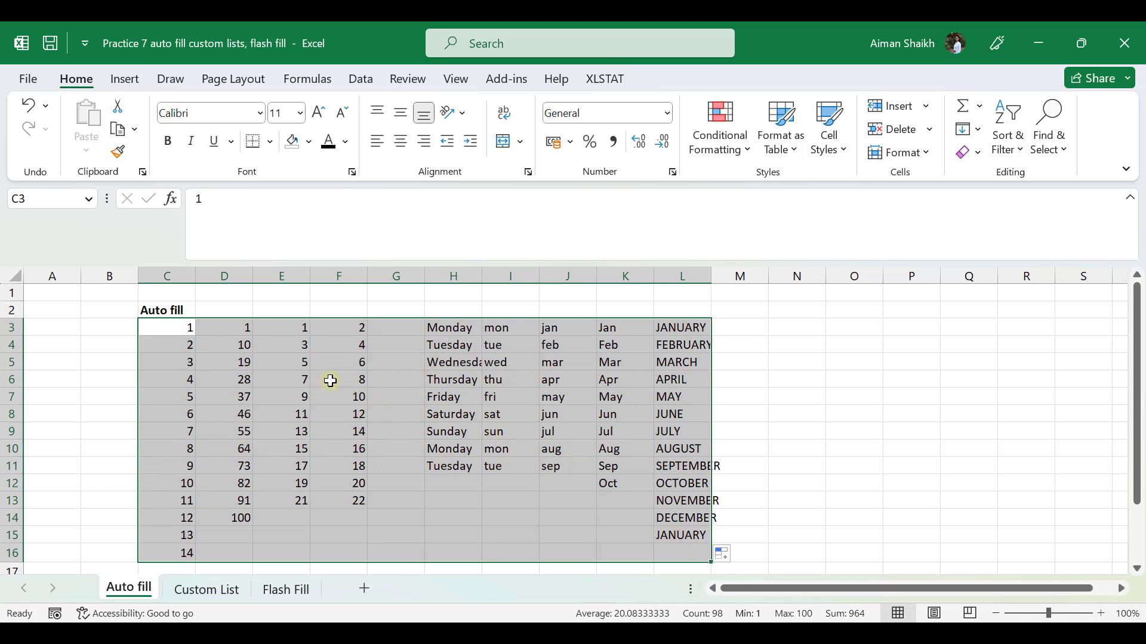
Enter high and low in N3:N4 and fill the alternating pattern down through N10
{"action": "left_click", "coordinate": [792, 327]}
{"action": "type", "text": "Hig"}
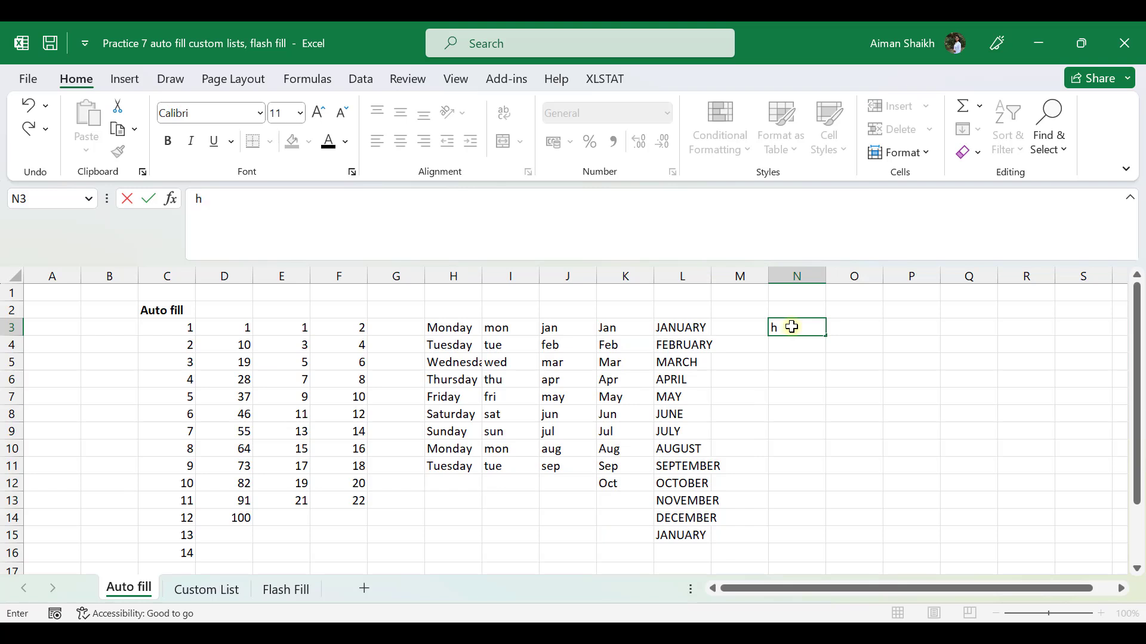
{"action": "type", "text": "low"}
{"action": "key", "text": "Return"}
{"action": "left_click", "coordinate": [812, 328]}
{"action": "left_click_drag", "start_coordinate": [812, 328], "coordinate": [831, 450]}
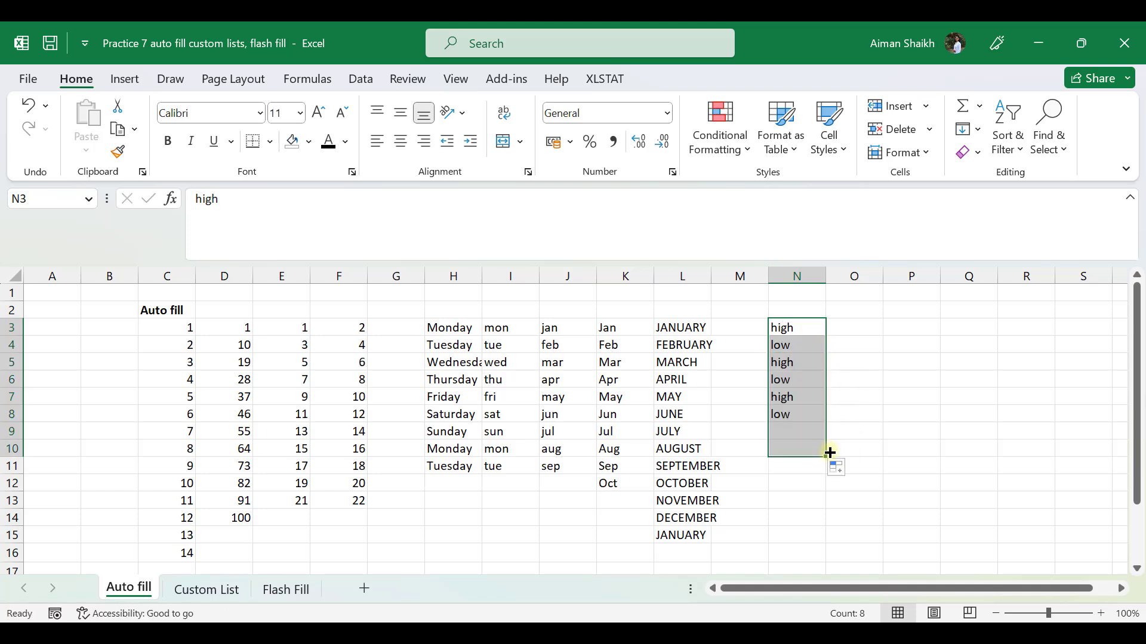
{"action": "left_click_drag", "start_coordinate": [797, 362], "coordinate": [806, 451]}
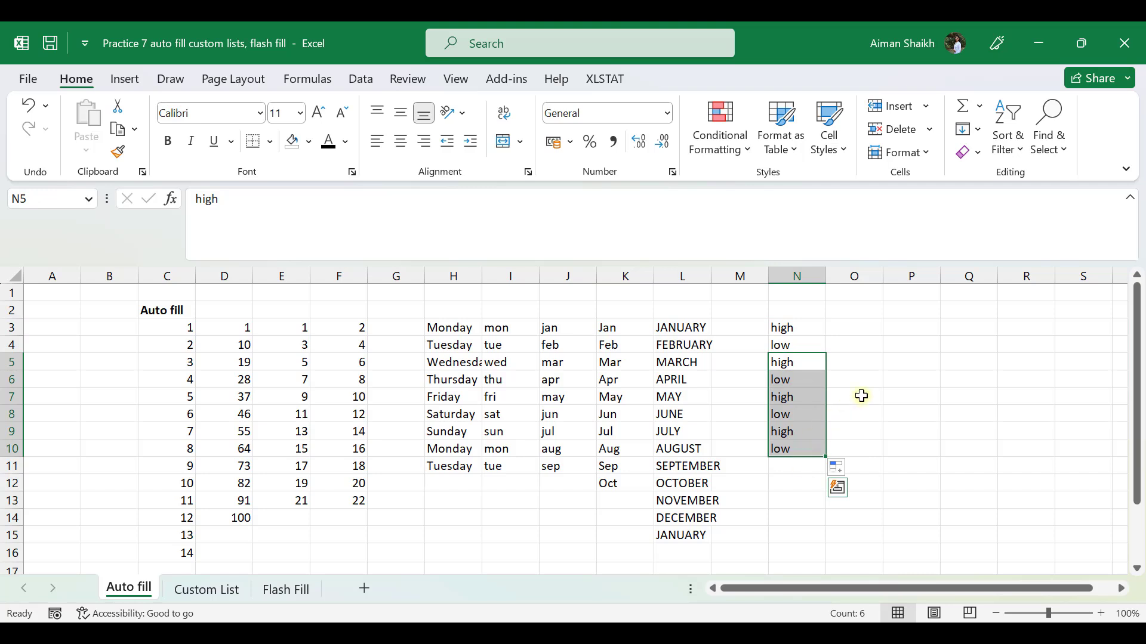
Enter high, medium and low in O3:O5 and fill the three-word pattern down through O12
{"action": "left_click", "coordinate": [858, 334]}
{"action": "type", "text": "hi"}
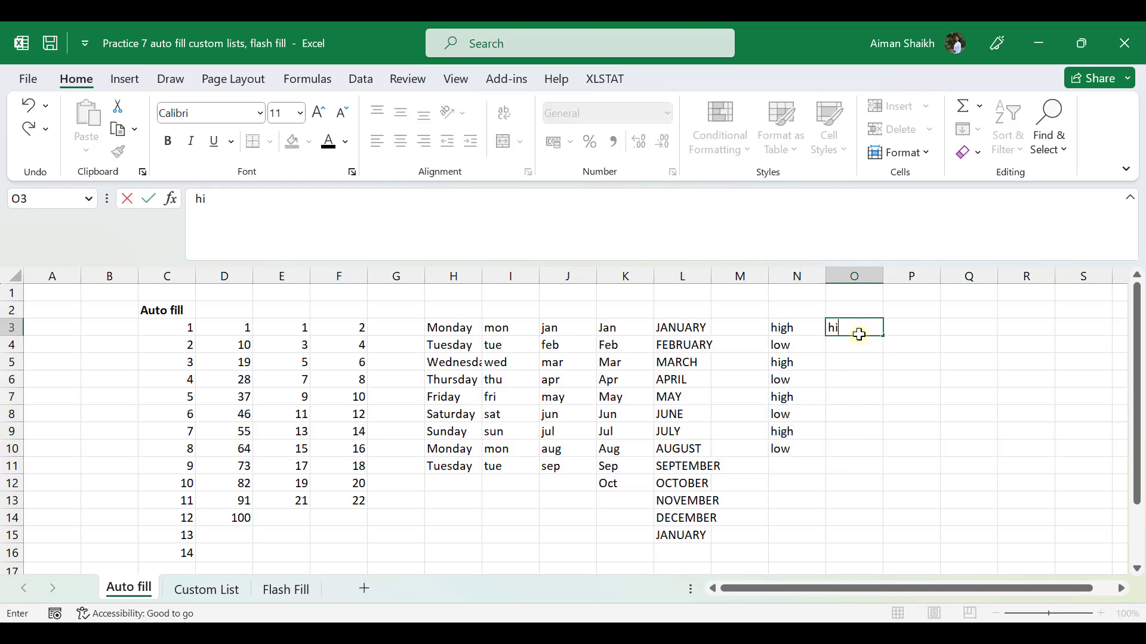
{"action": "type", "text": "gh"}
{"action": "key", "text": "Return"}
{"action": "type", "text": "medium"}
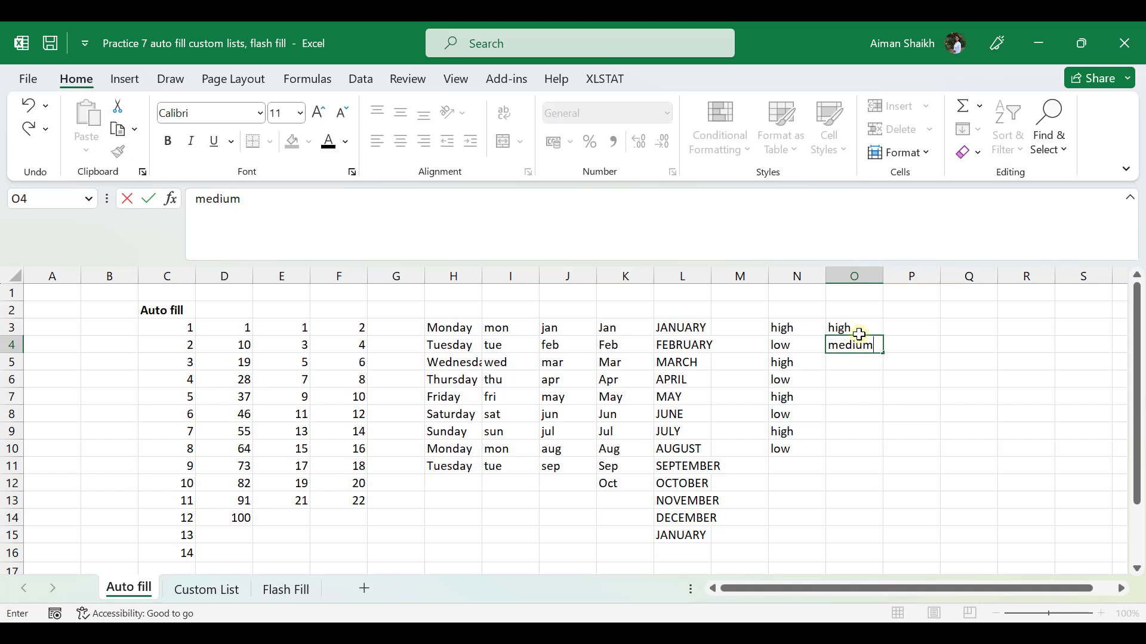
{"action": "key", "text": "Return"}
{"action": "type", "text": "low"}
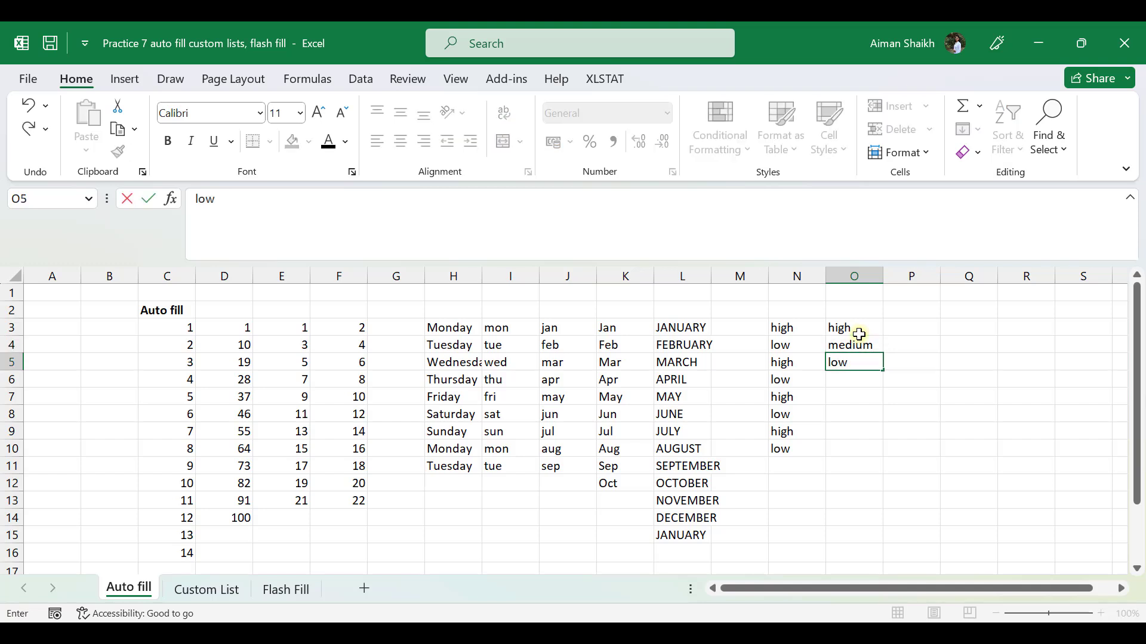
{"action": "key", "text": "Return"}
{"action": "left_click_drag", "start_coordinate": [858, 327], "coordinate": [880, 493]}
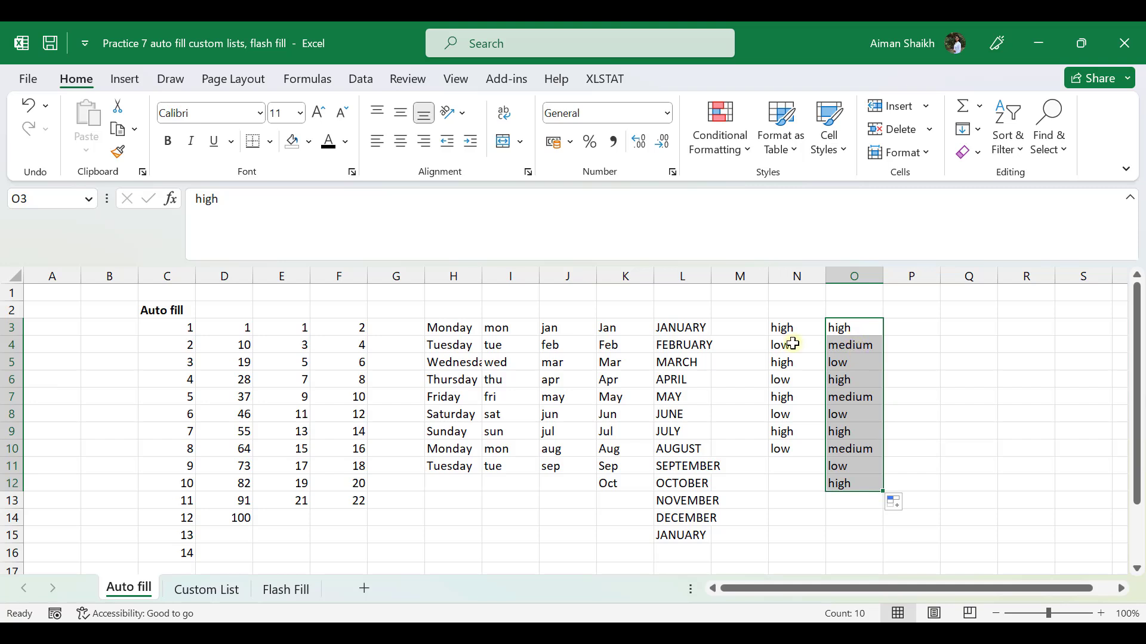
{"action": "left_click_drag", "start_coordinate": [790, 328], "coordinate": [804, 341]}
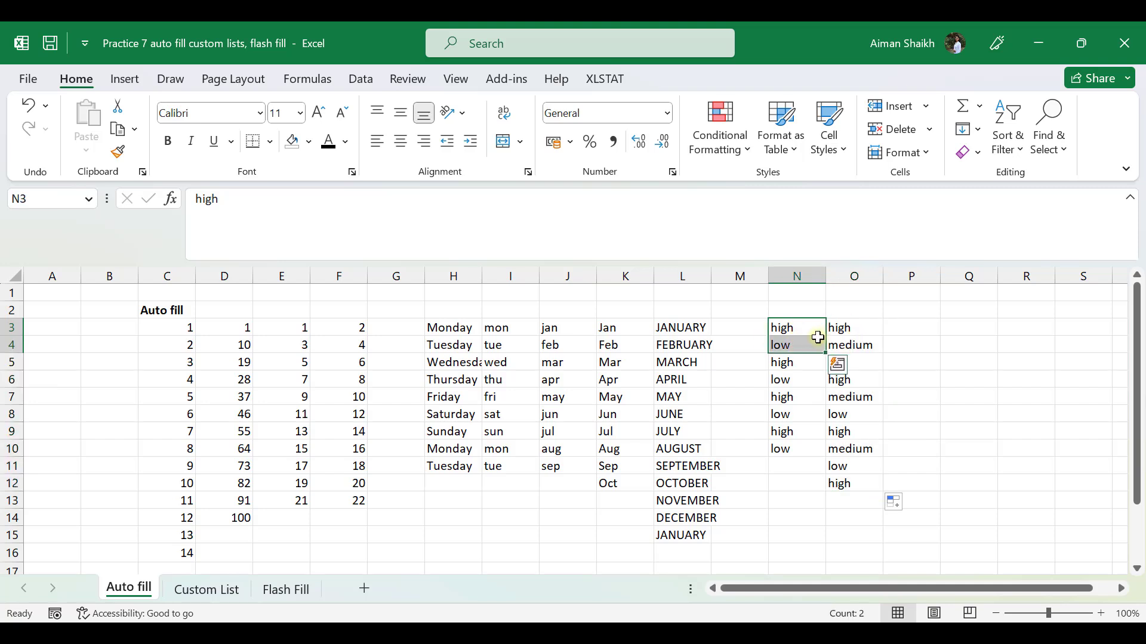
Enter high in P3 and fill it down through P5
{"action": "left_click", "coordinate": [898, 328]}
{"action": "type", "text": "high"}
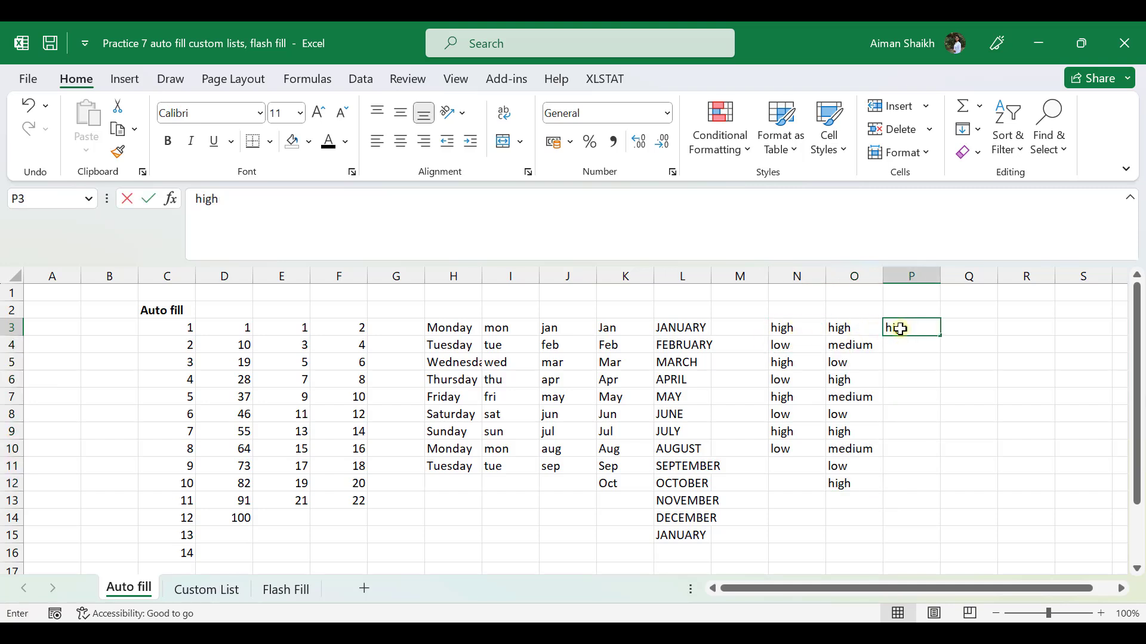
{"action": "key", "text": "Return"}
{"action": "left_click", "coordinate": [908, 329]}
{"action": "left_click_drag", "start_coordinate": [941, 339], "coordinate": [941, 375]}
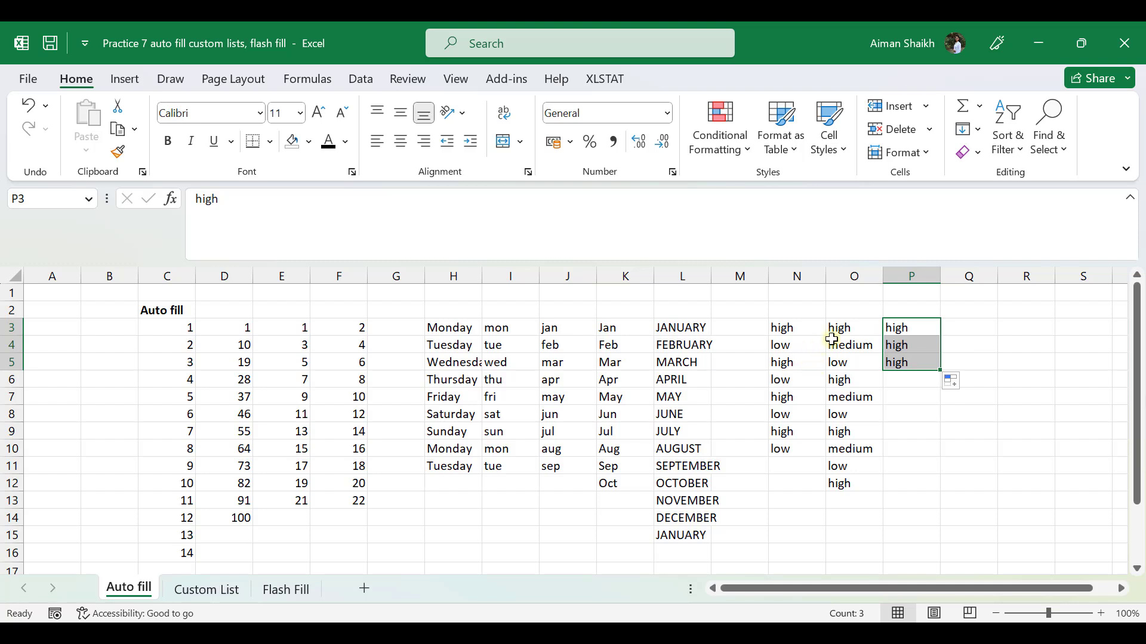
{"action": "left_click_drag", "start_coordinate": [860, 325], "coordinate": [845, 488]}
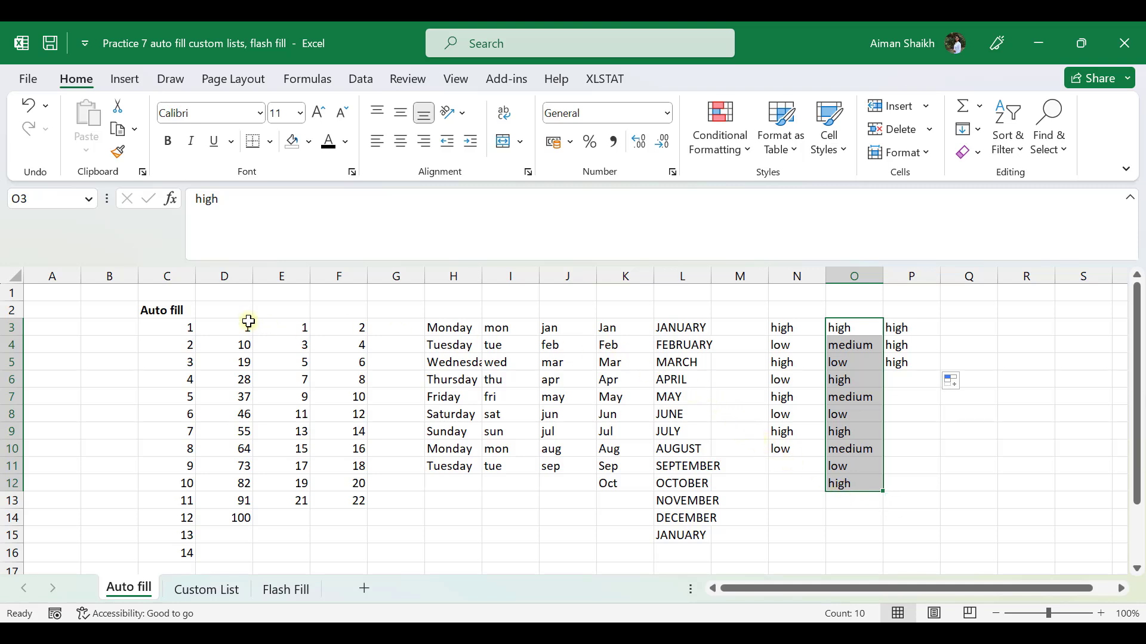
{"action": "left_click_drag", "start_coordinate": [190, 310], "coordinate": [691, 520]}
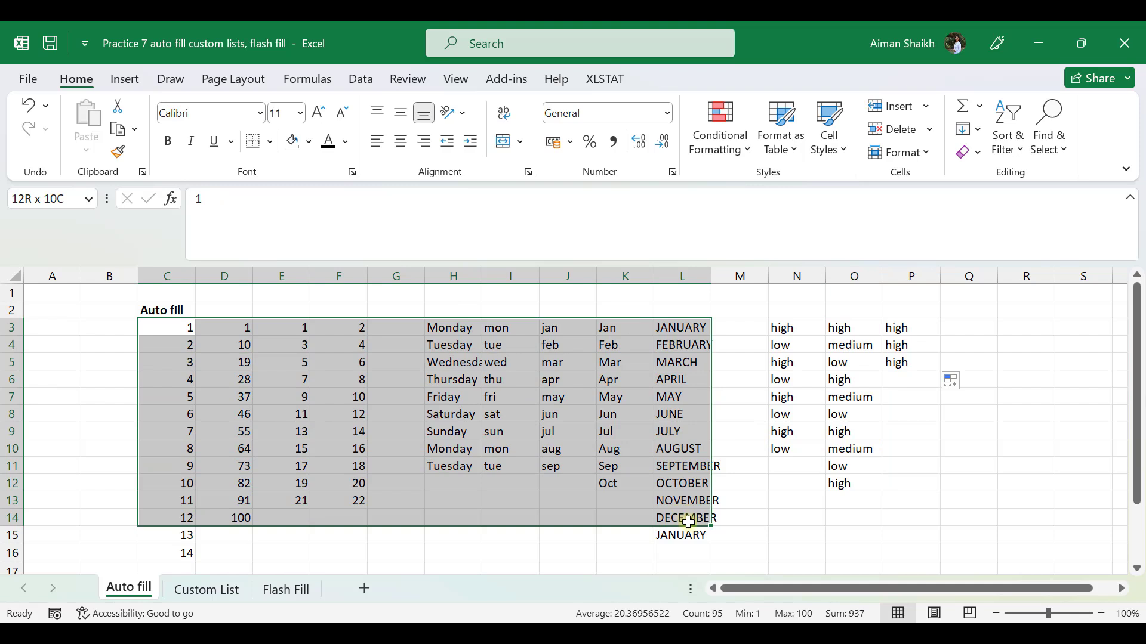
{"action": "left_click", "coordinate": [188, 328]}
{"action": "left_click", "coordinate": [191, 336]}
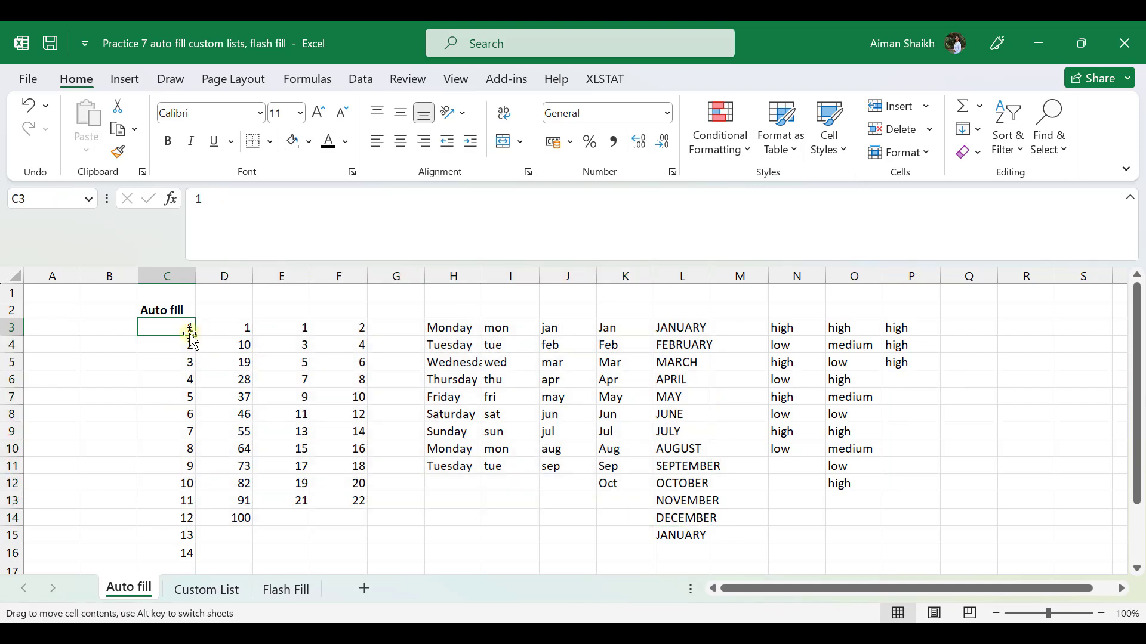
{"action": "left_click_drag", "start_coordinate": [172, 335], "coordinate": [194, 570]}
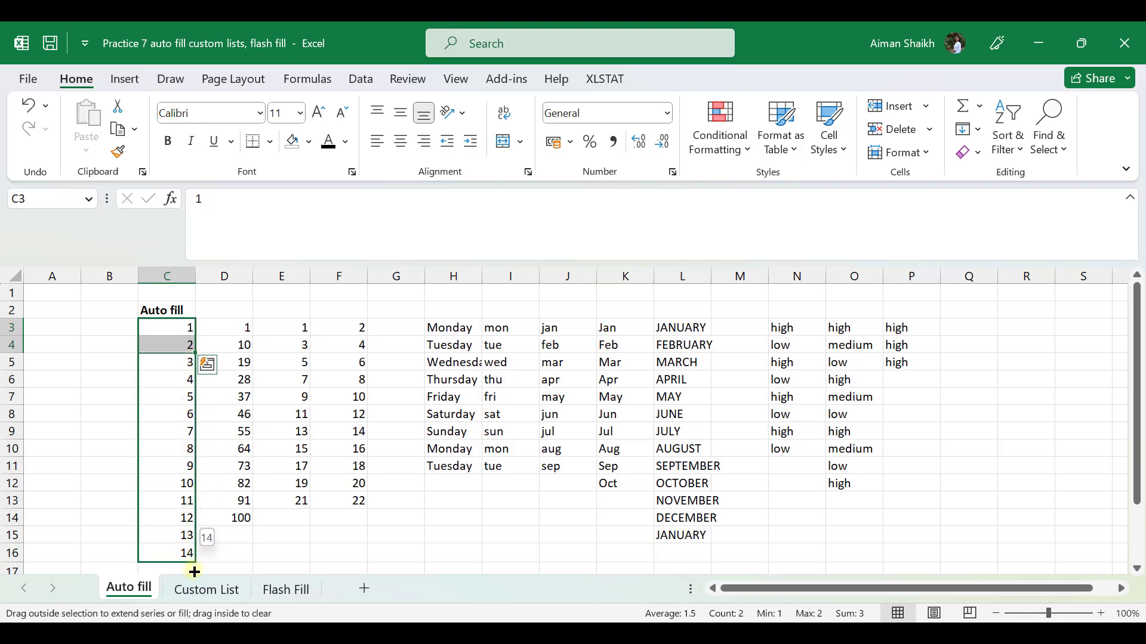
{"action": "left_click_drag", "start_coordinate": [192, 563], "coordinate": [191, 388]}
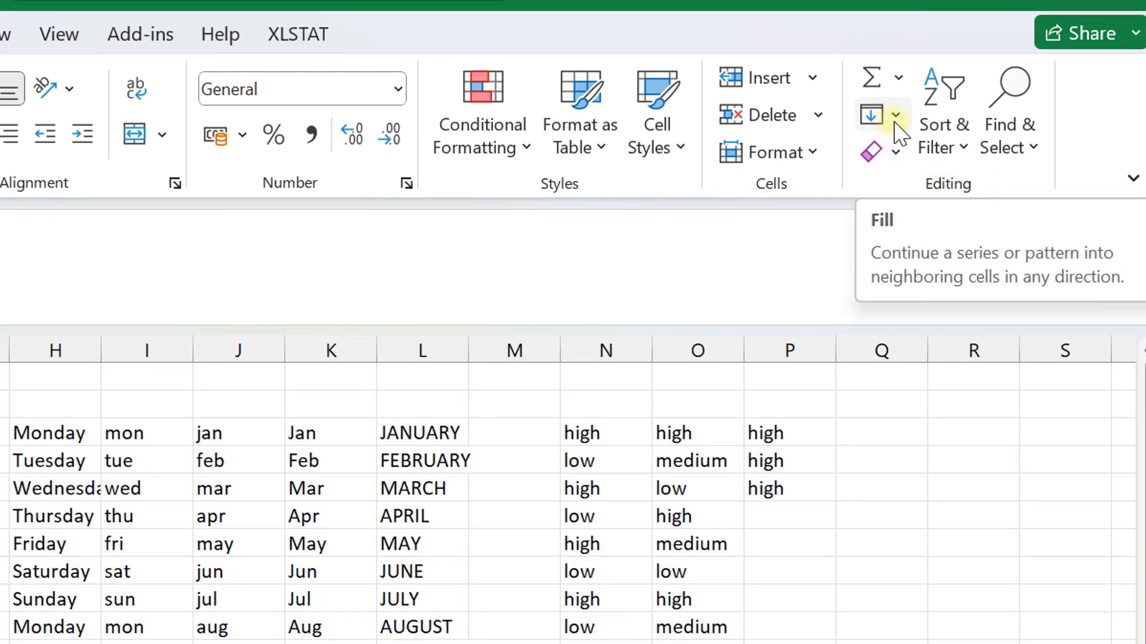
Generate a linear Fill Series down the column from C3 with step value 1 and stop value 1000, and check its end
{"action": "left_click", "coordinate": [895, 120]}
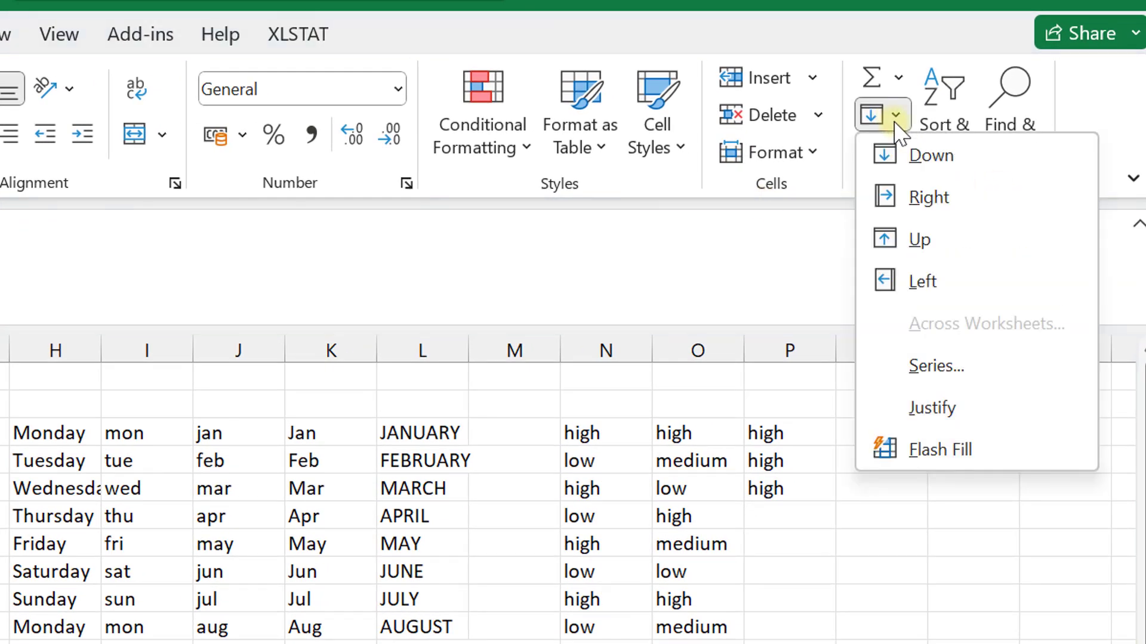
{"action": "left_click", "coordinate": [937, 367]}
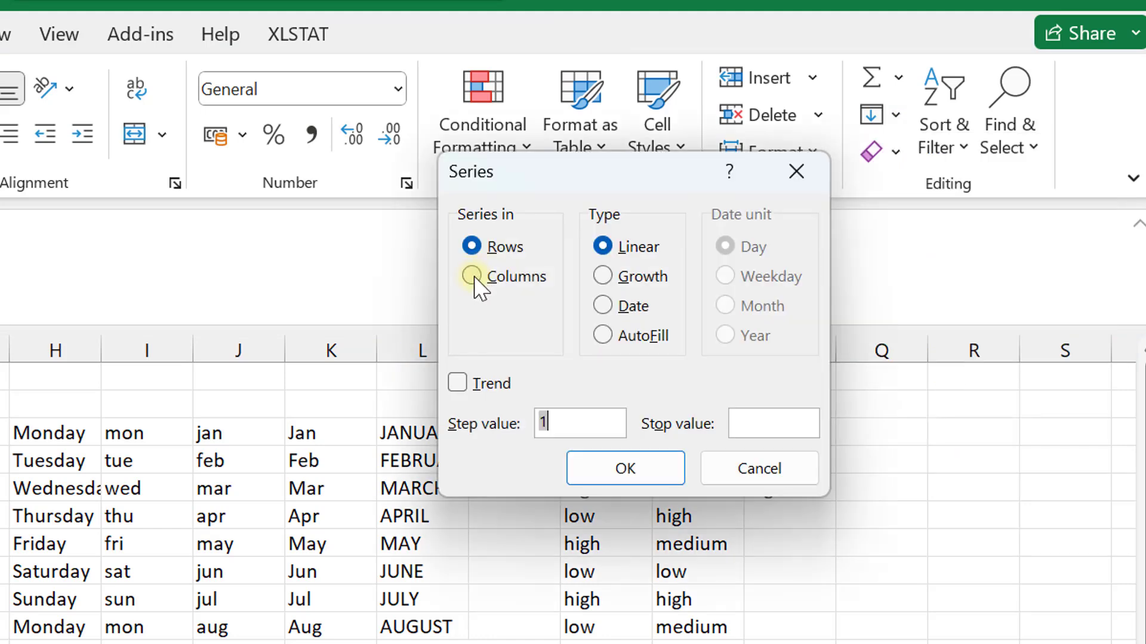
{"action": "left_click", "coordinate": [471, 277]}
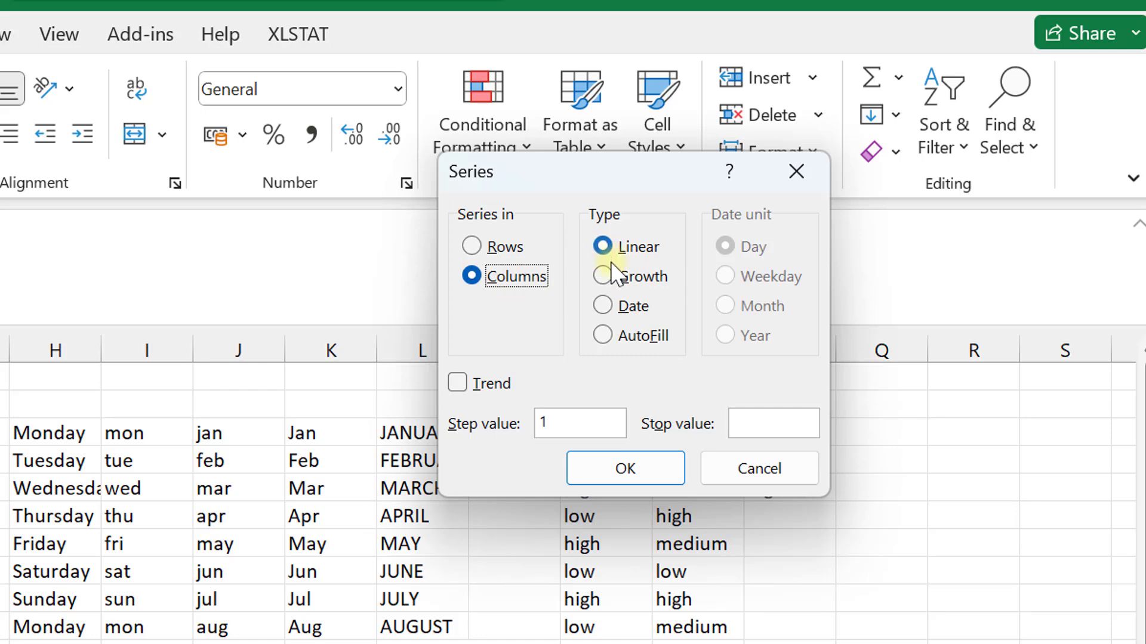
{"action": "left_click", "coordinate": [550, 428]}
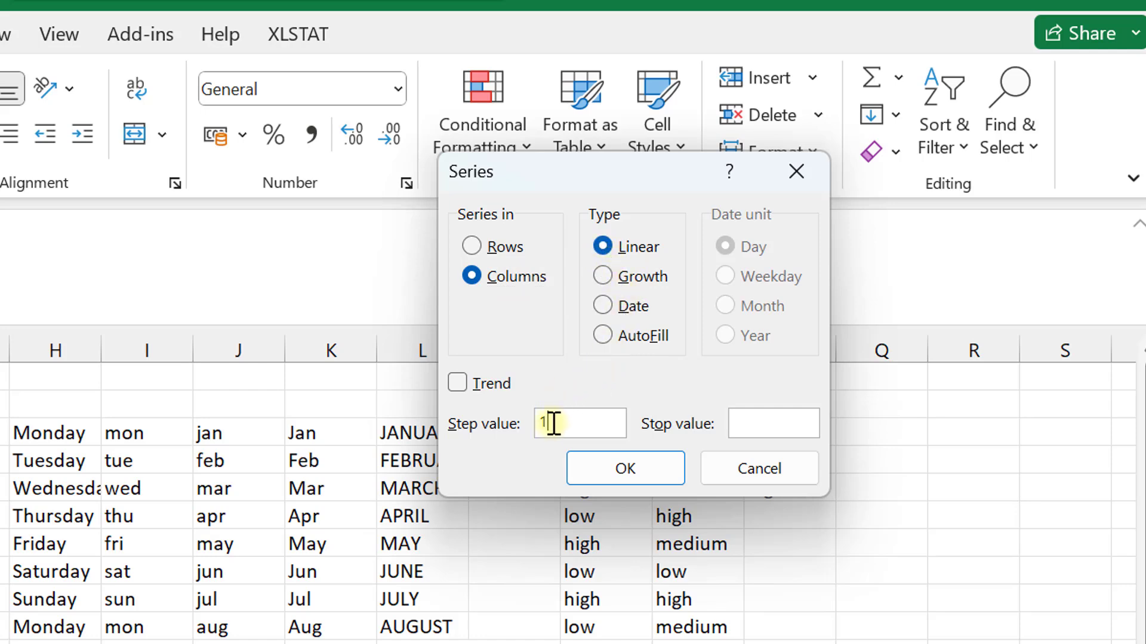
{"action": "left_click", "coordinate": [781, 429]}
{"action": "type", "text": "1000"}
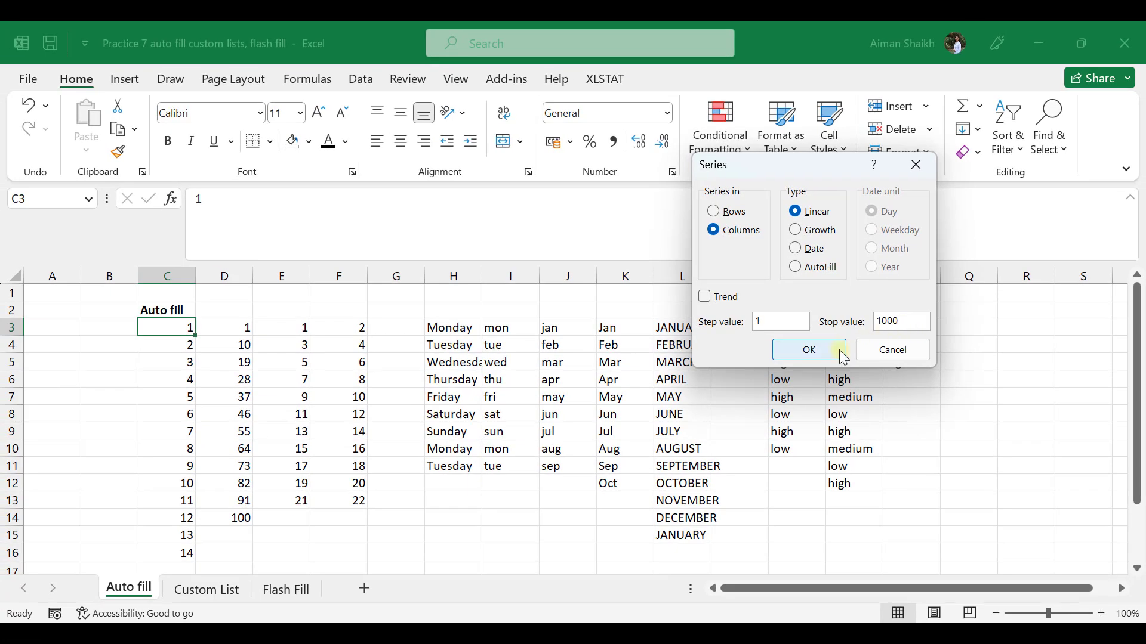
{"action": "left_click", "coordinate": [843, 356]}
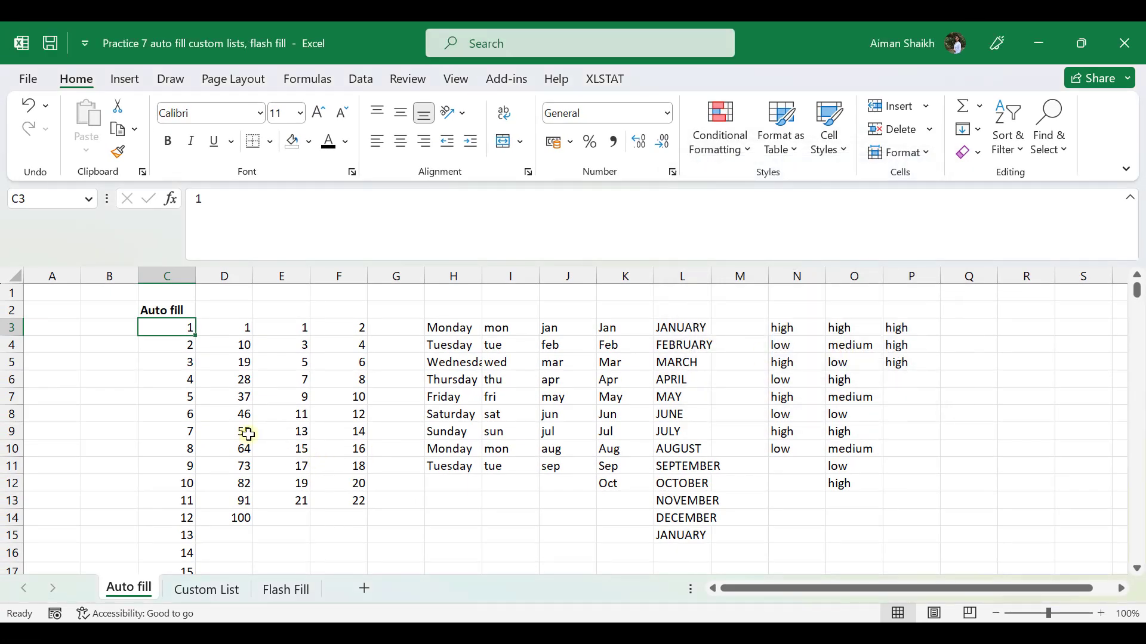
{"action": "scroll", "coordinate": [170, 458], "scroll_direction": "down", "scroll_amount": 20}
{"action": "left_click", "coordinate": [169, 458]}
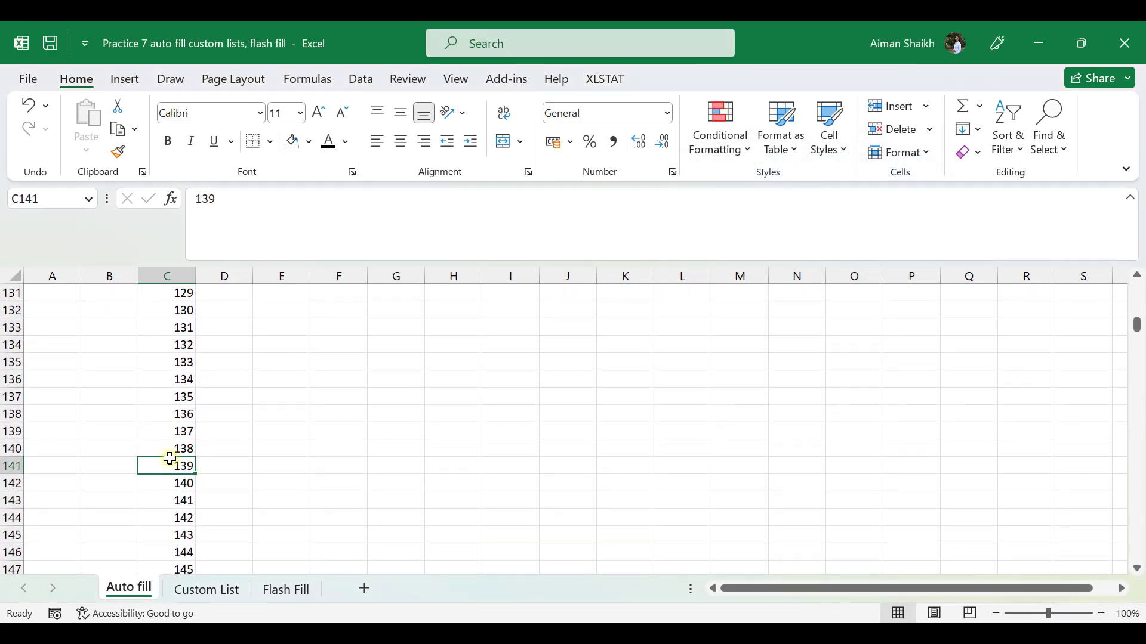
{"action": "key", "text": "ctrl+Down"}
Return to C3 and generate a linear Fill Series along row 3 with step value 20
{"action": "key", "text": "ctrl+Up"}
{"action": "key", "text": "Down"}
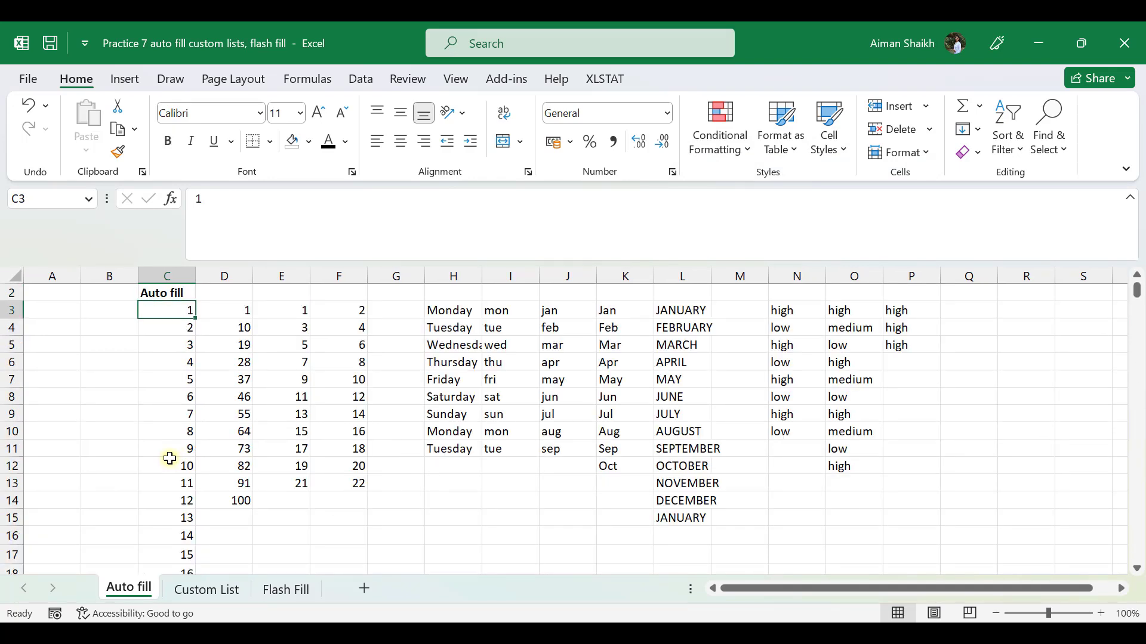
{"action": "left_click", "coordinate": [977, 128]}
{"action": "left_click", "coordinate": [1001, 286]}
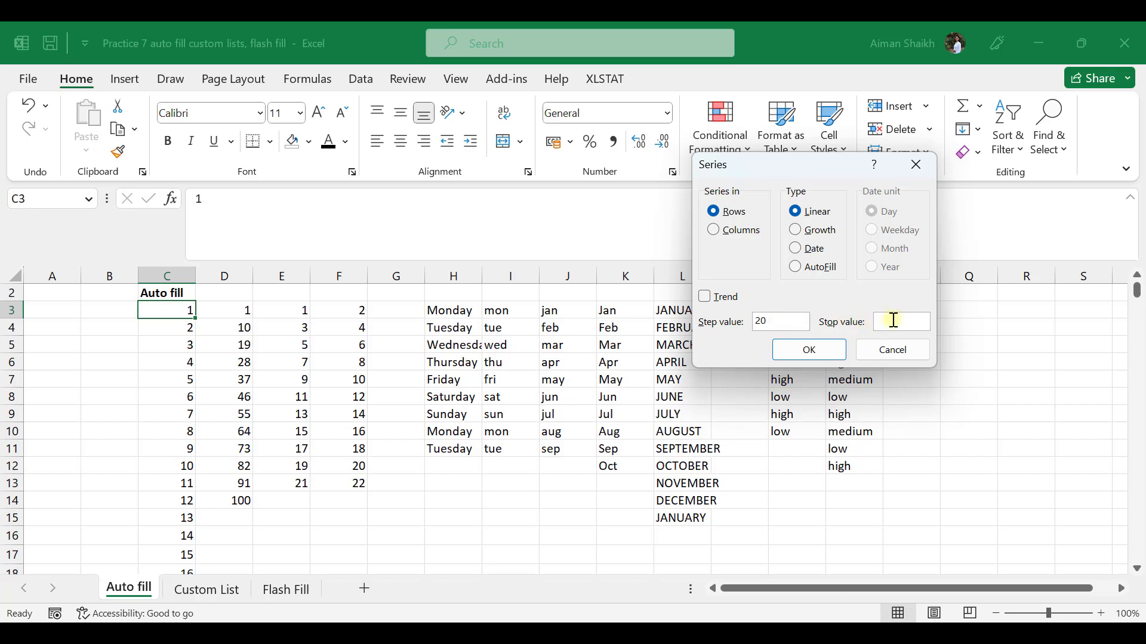
{"action": "key", "text": "Return"}
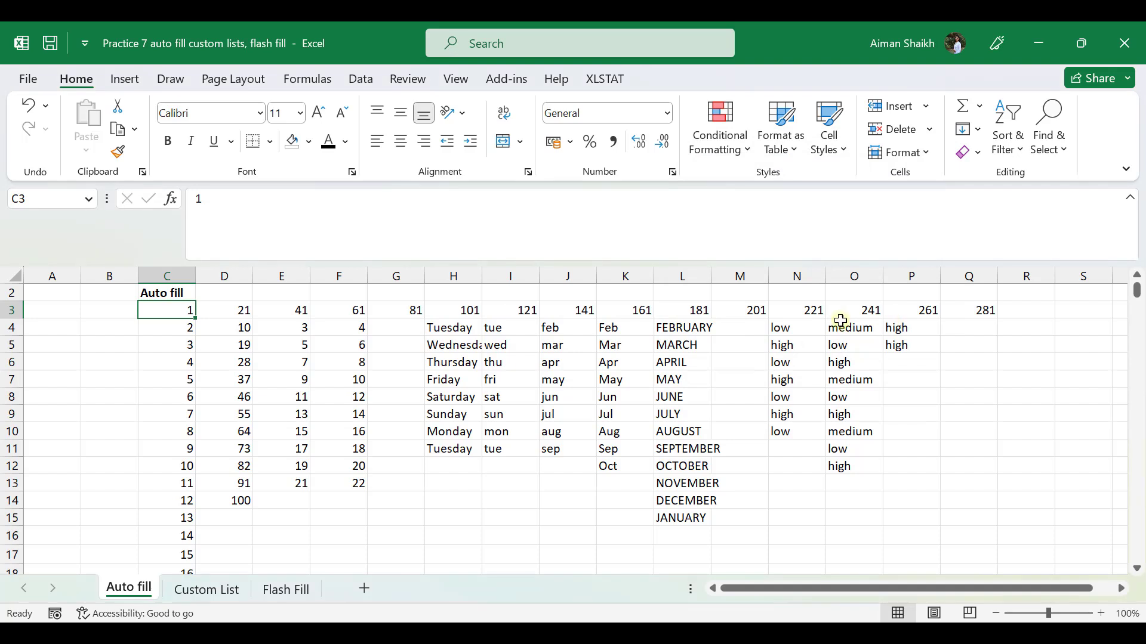
{"action": "scroll", "coordinate": [170, 340], "scroll_direction": "up", "scroll_amount": 1}
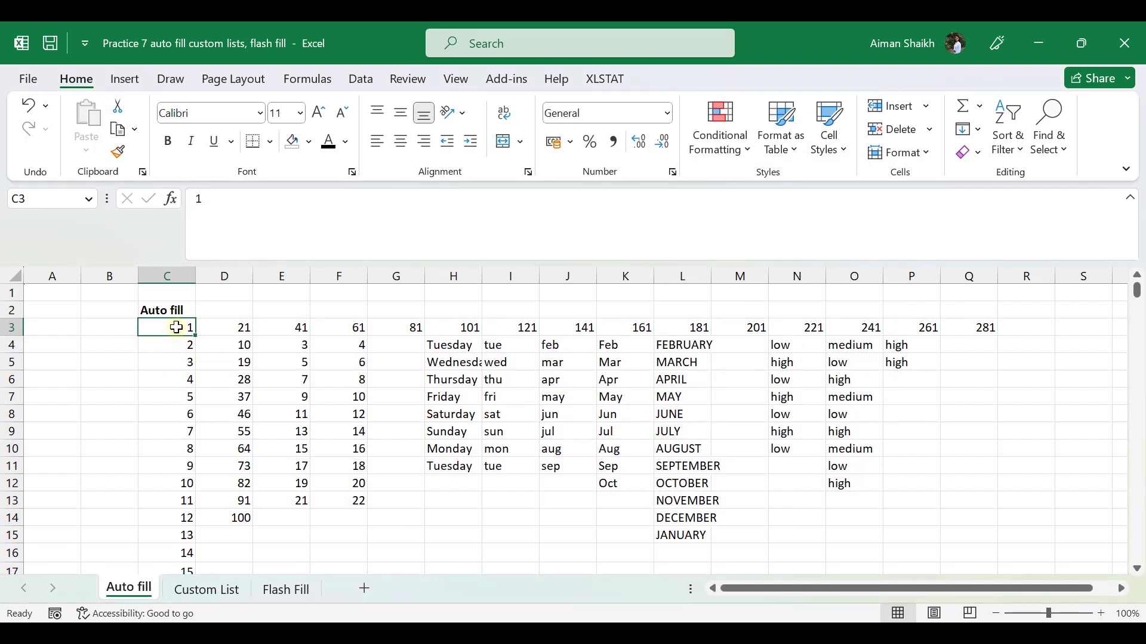
{"action": "left_click_drag", "start_coordinate": [179, 327], "coordinate": [1005, 330]}
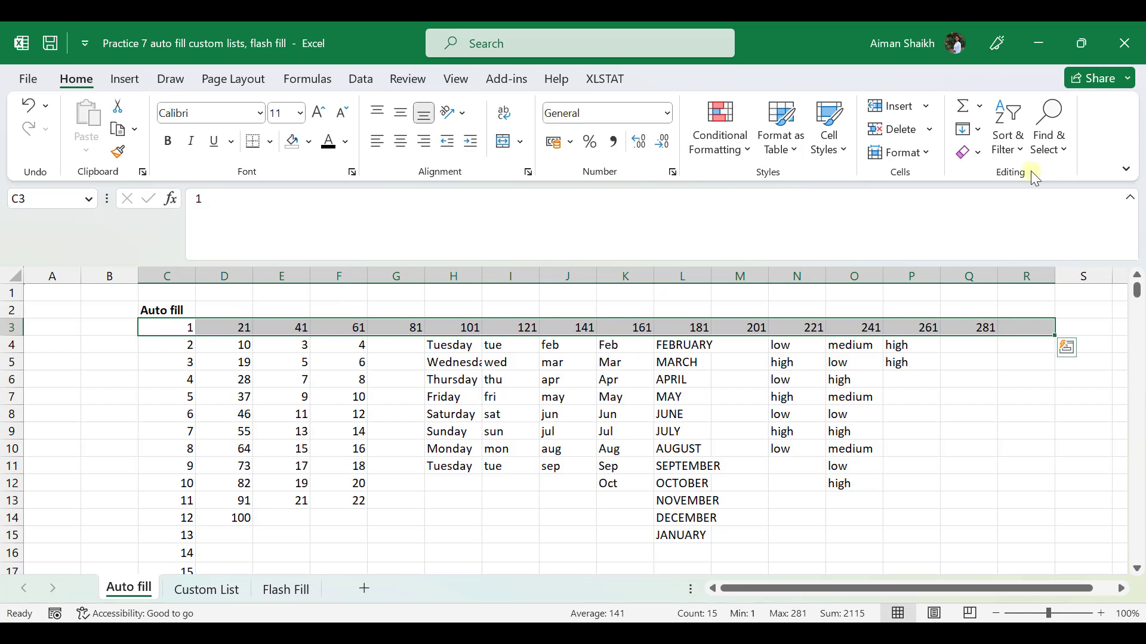
{"action": "left_click_drag", "start_coordinate": [164, 327], "coordinate": [982, 329]}
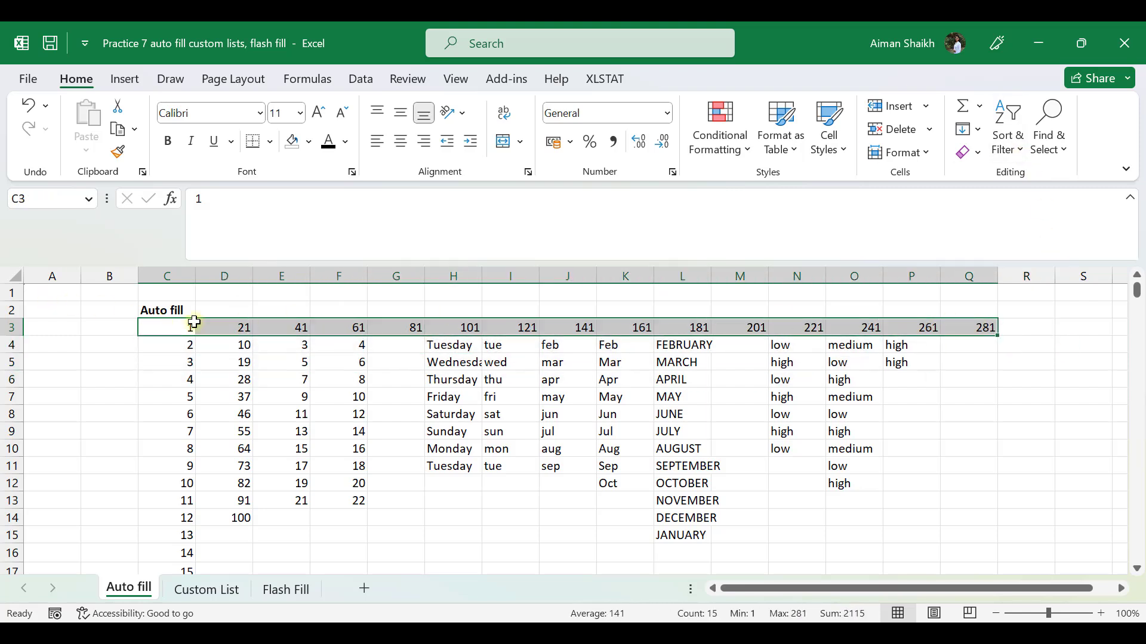
{"action": "left_click_drag", "start_coordinate": [176, 328], "coordinate": [245, 327]}
{"action": "left_click_drag", "start_coordinate": [342, 327], "coordinate": [300, 327]}
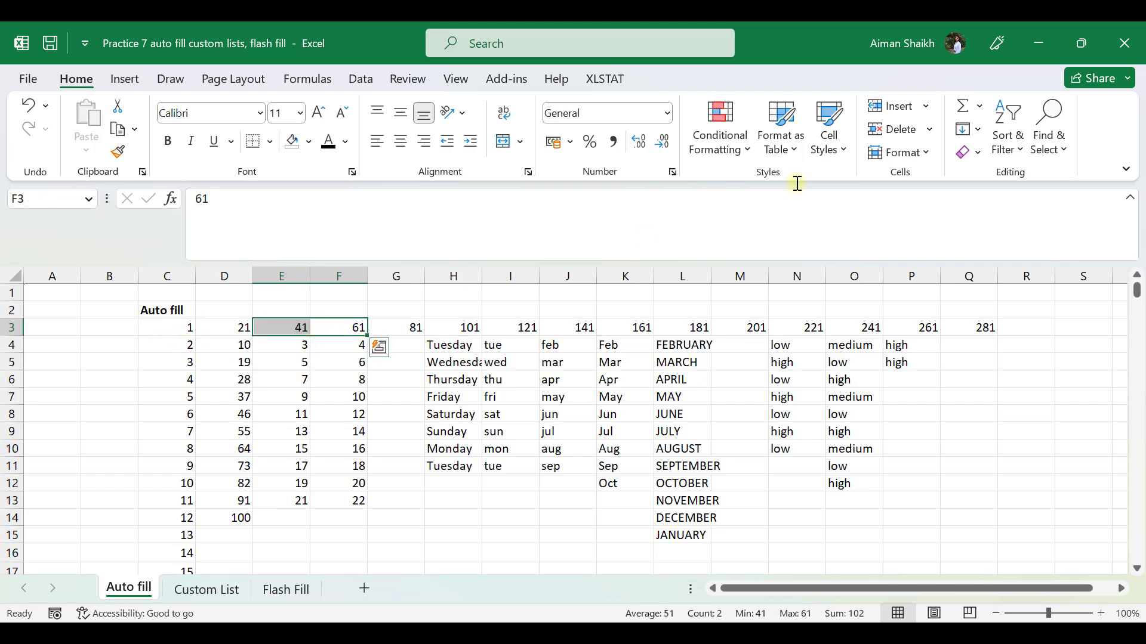
{"action": "left_click", "coordinate": [979, 130]}
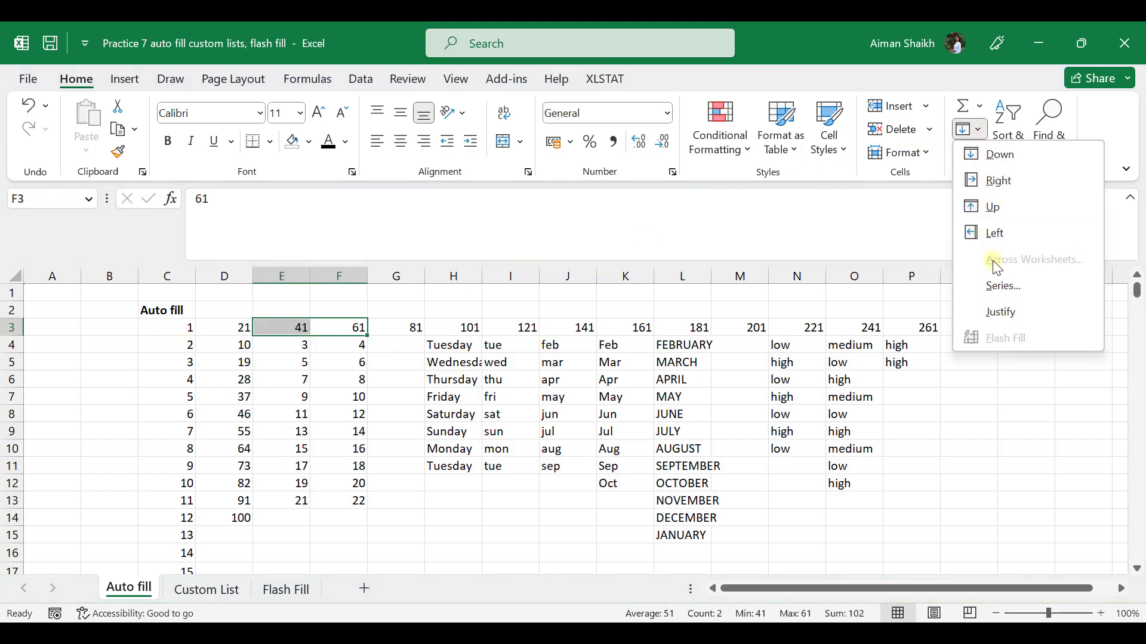
{"action": "left_click", "coordinate": [1005, 289]}
{"action": "key", "text": "Escape"}
{"action": "left_click", "coordinate": [185, 330]}
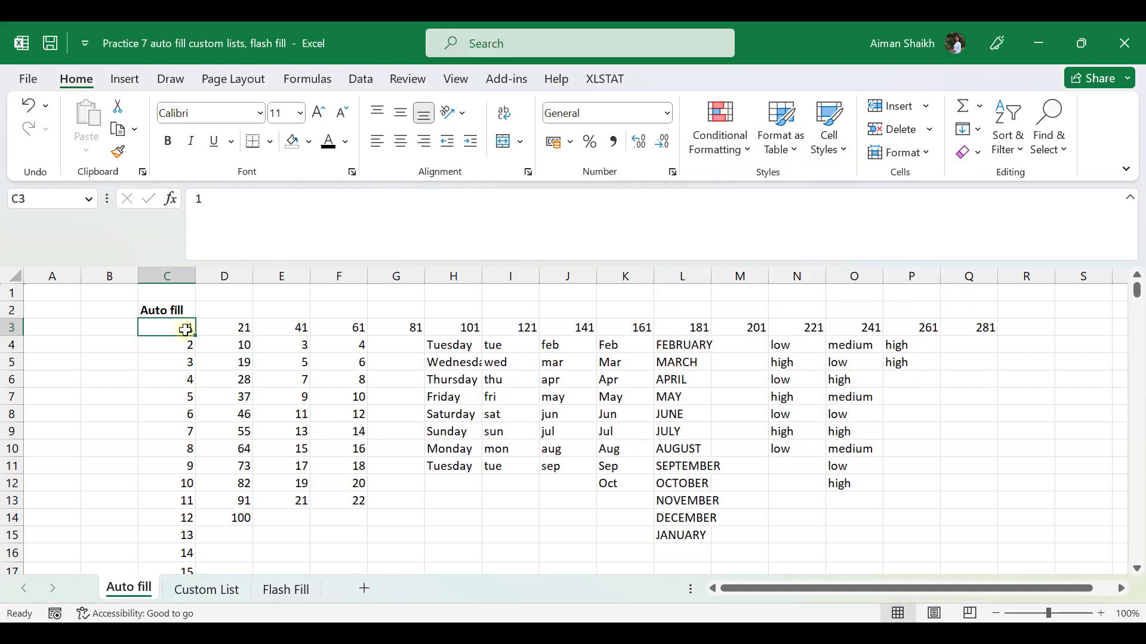
Open the Series settings for C3 and review the Growth and Date fill types
{"action": "key", "text": "alt"}
{"action": "key", "text": "h"}
{"action": "key", "text": "f"}
{"action": "key", "text": "i"}
{"action": "key", "text": "s"}
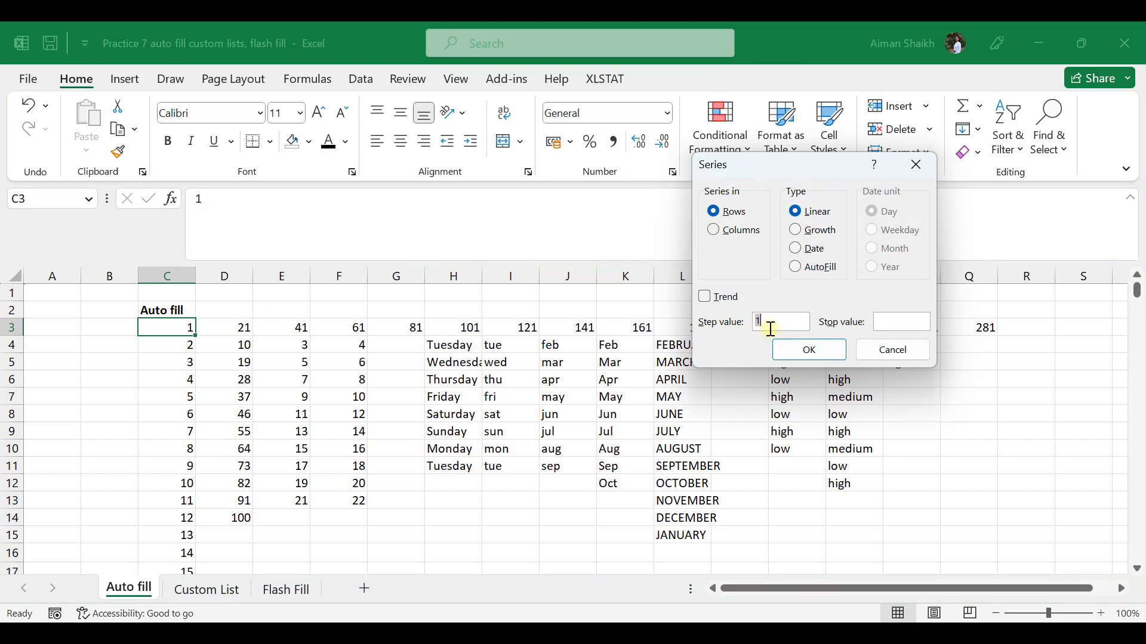
{"action": "left_click", "coordinate": [797, 232]}
{"action": "left_click", "coordinate": [797, 250]}
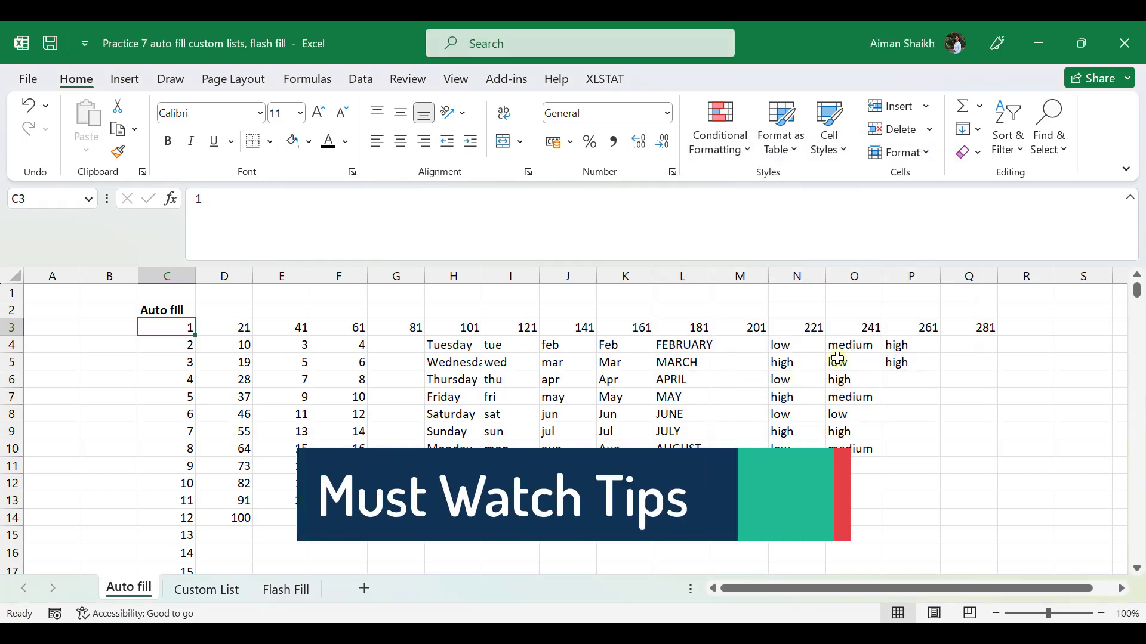
{"action": "left_click", "coordinate": [844, 351]}
{"action": "left_click_drag", "start_coordinate": [844, 351], "coordinate": [893, 479]}
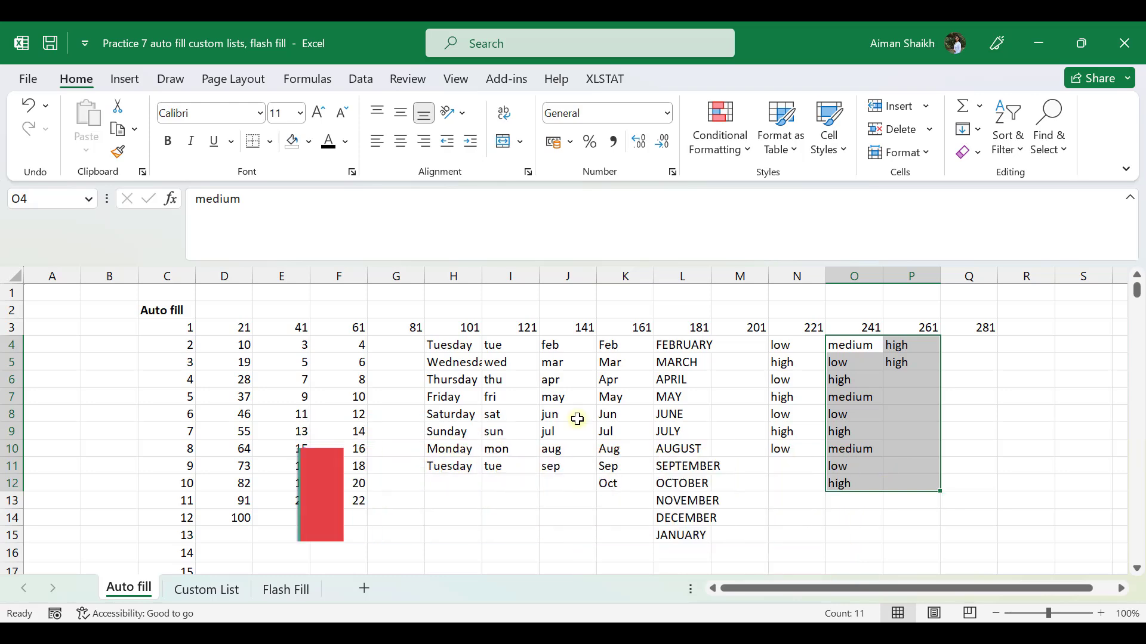
Switch to the Custom List sheet and look through the uppercase letter list in column F
{"action": "left_click", "coordinate": [195, 589]}
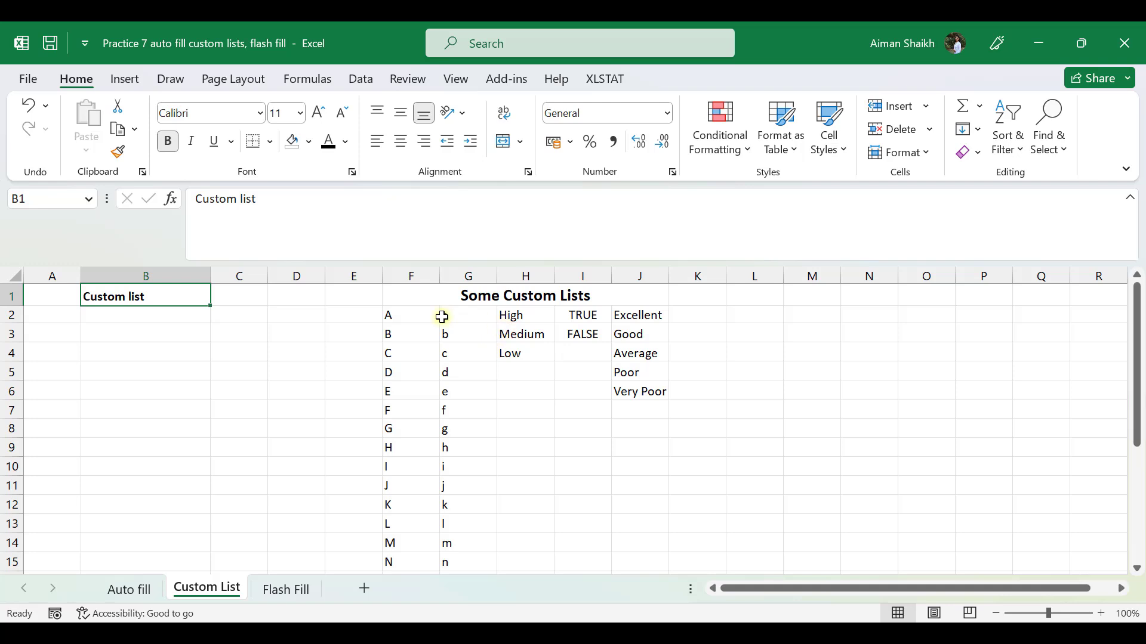
{"action": "left_click_drag", "start_coordinate": [394, 315], "coordinate": [391, 410]}
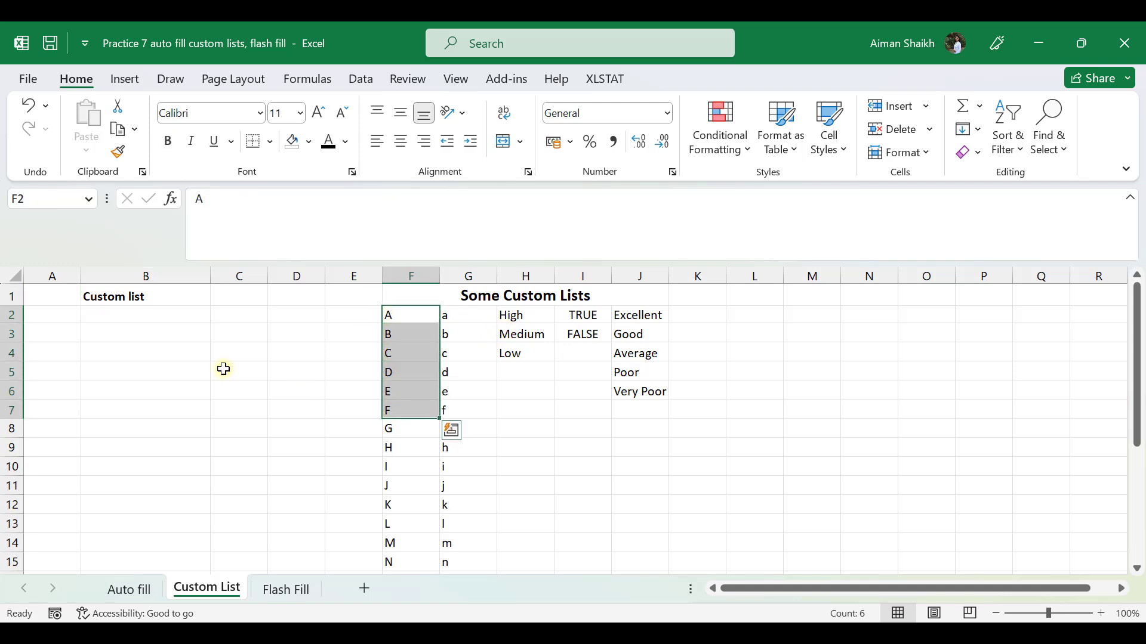
{"action": "left_click", "coordinate": [125, 319]}
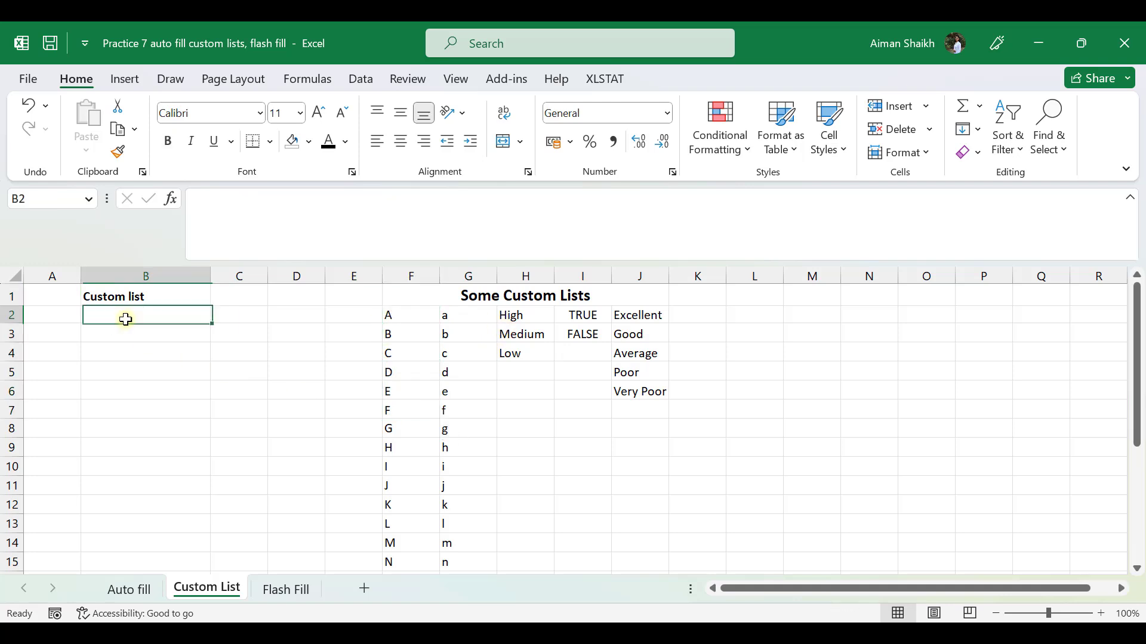
{"action": "left_click", "coordinate": [404, 318]}
{"action": "key", "text": "ctrl+Down"}
{"action": "key", "text": "ctrl+Up"}
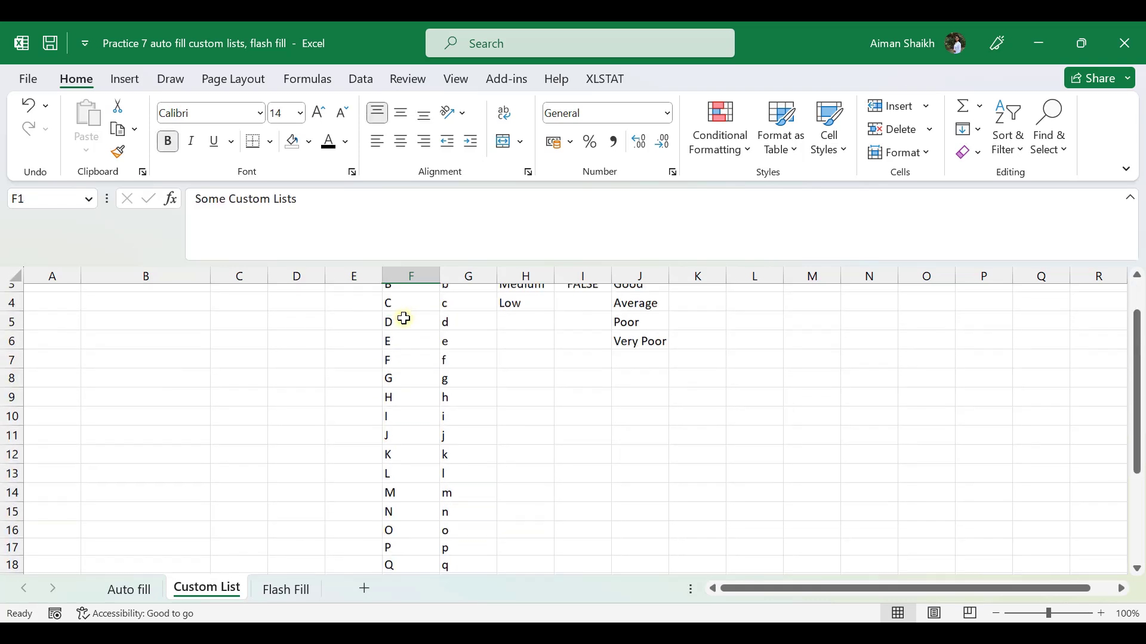
Try filling A and B from C2:C3 down through C11, and clear C2:C12
{"action": "key", "text": "Down"}
{"action": "key", "text": "Left"}
{"action": "key", "text": "Left"}
{"action": "key", "text": "Left"}
{"action": "type", "text": "A"}
{"action": "key", "text": "Return"}
{"action": "type", "text": "B"}
{"action": "key", "text": "Return"}
{"action": "left_click", "coordinate": [263, 315]}
{"action": "key", "text": "shift+Down"}
{"action": "left_click_drag", "start_coordinate": [263, 315], "coordinate": [256, 494]}
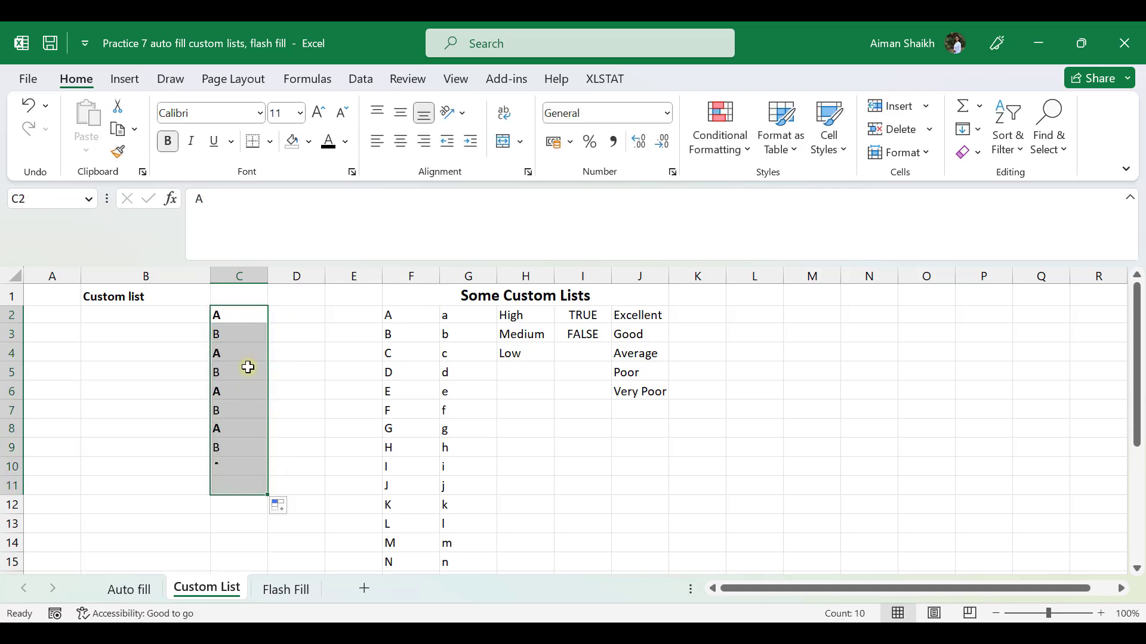
{"action": "left_click_drag", "start_coordinate": [231, 355], "coordinate": [235, 480]}
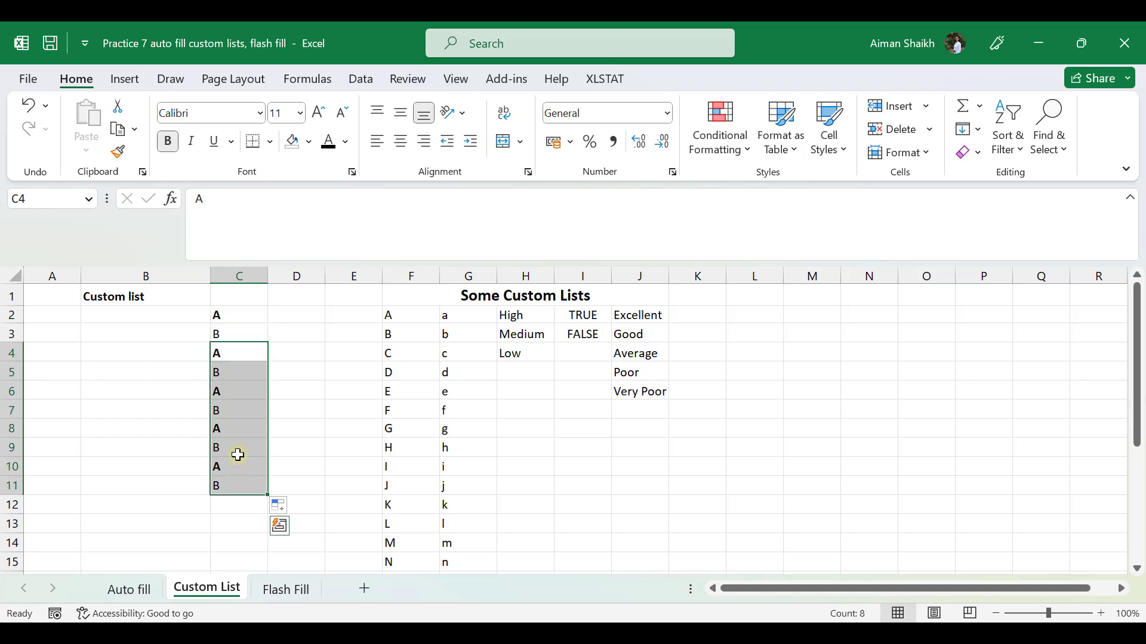
{"action": "left_click_drag", "start_coordinate": [239, 313], "coordinate": [243, 511]}
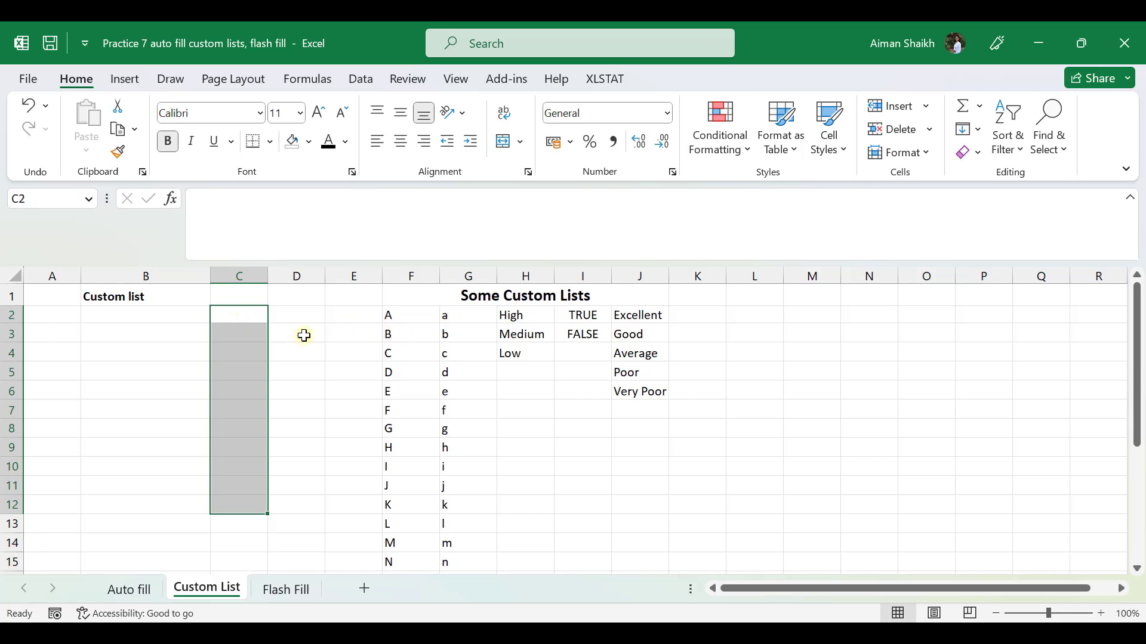
Review the High, Medium, Low sample list in column H and the rating list in J2:J6
{"action": "left_click", "coordinate": [31, 79]}
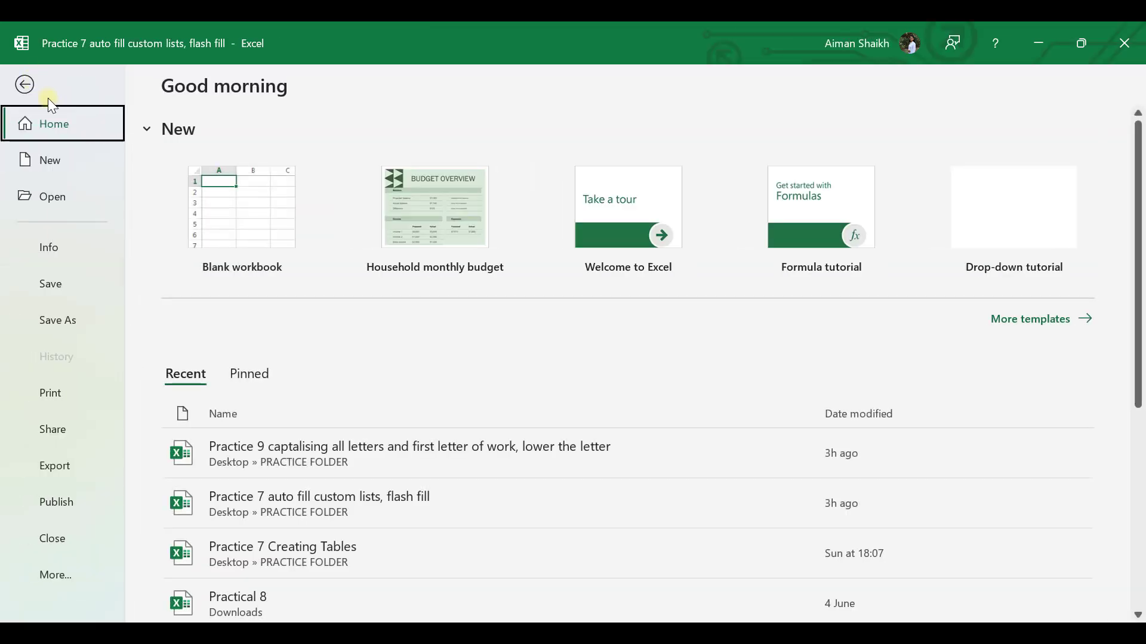
{"action": "key", "text": "Escape"}
{"action": "left_click_drag", "start_coordinate": [515, 328], "coordinate": [514, 354]}
{"action": "left_click_drag", "start_coordinate": [643, 316], "coordinate": [648, 391]}
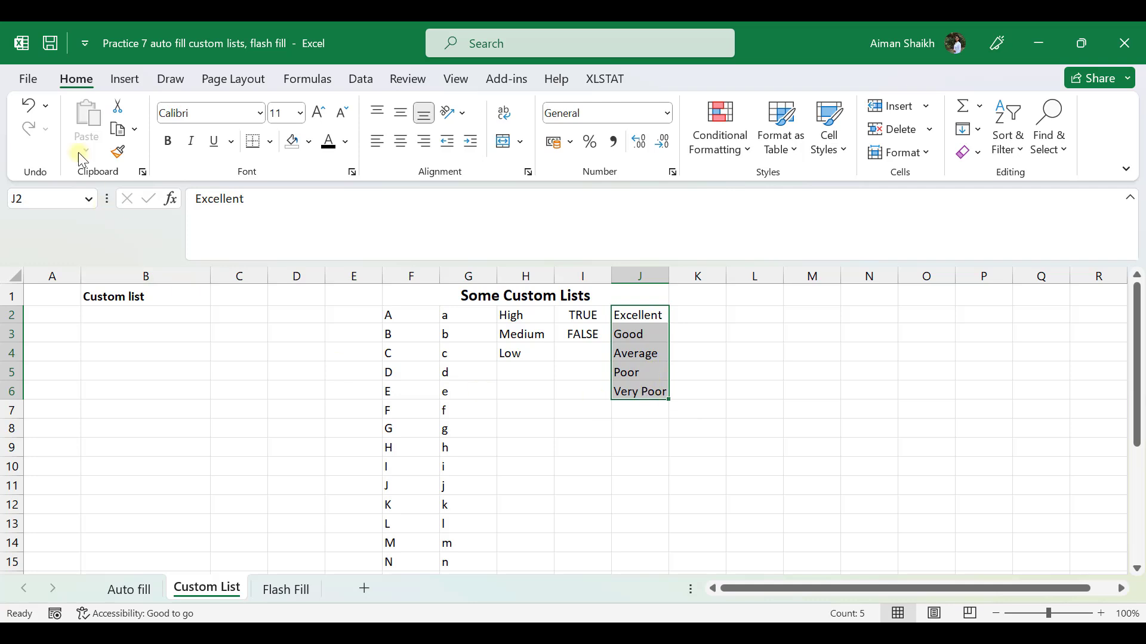
Open the Custom Lists editor from Excel's advanced options
{"action": "left_click", "coordinate": [29, 78]}
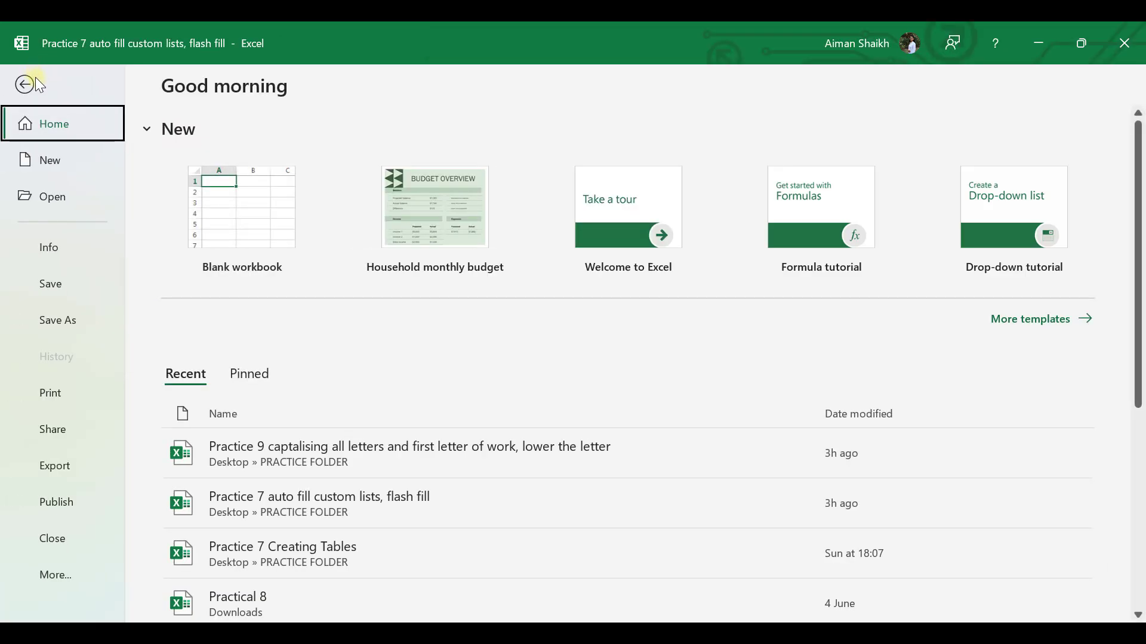
{"action": "left_click", "coordinate": [62, 575]}
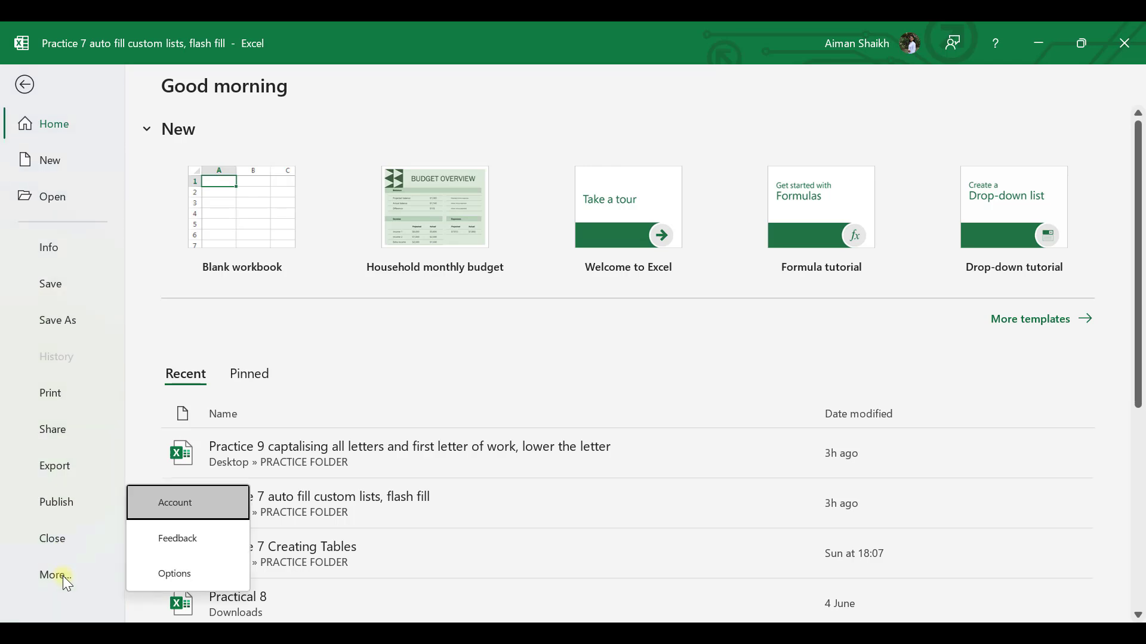
{"action": "left_click", "coordinate": [183, 572]}
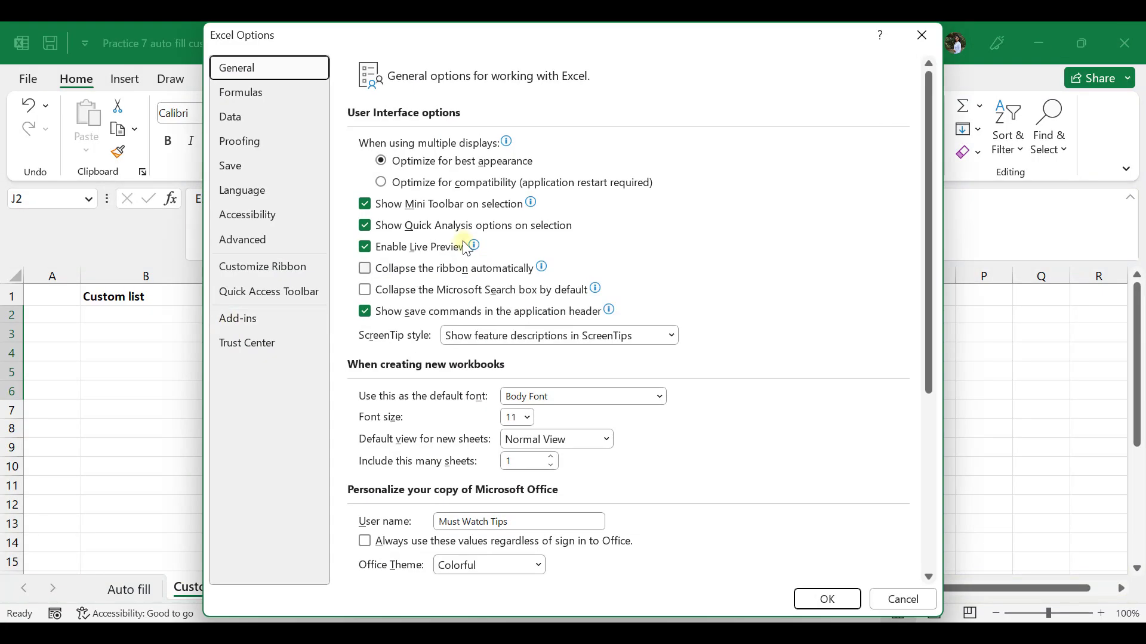
{"action": "left_click", "coordinate": [255, 237]}
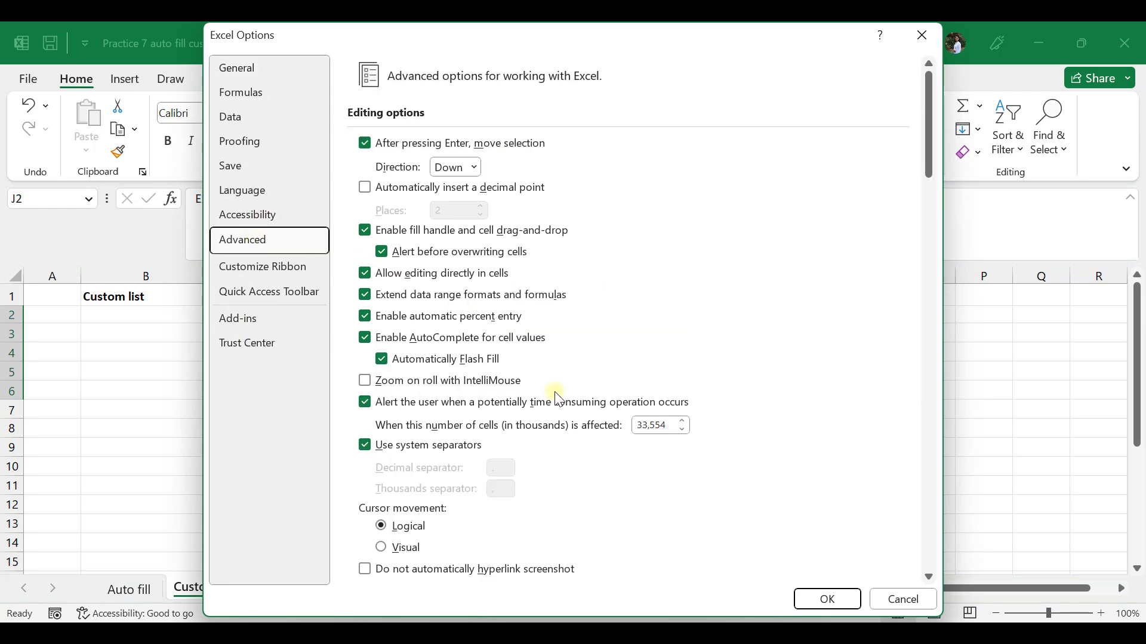
{"action": "scroll", "coordinate": [555, 395], "scroll_direction": "down", "scroll_amount": 15}
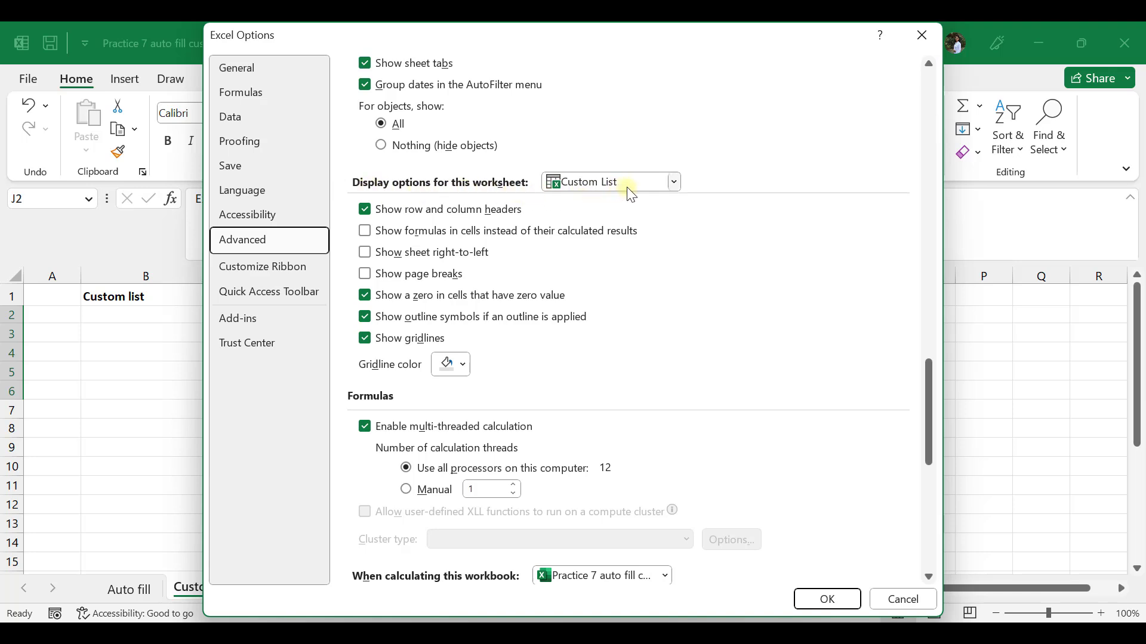
{"action": "scroll", "coordinate": [574, 395], "scroll_direction": "down", "scroll_amount": 8}
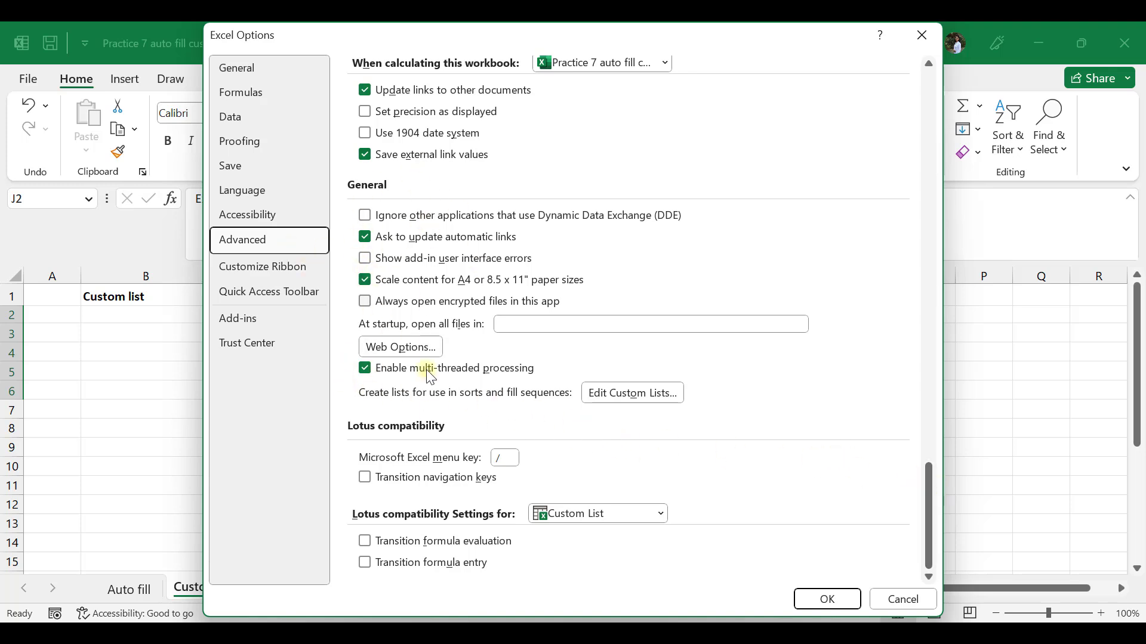
{"action": "left_click", "coordinate": [630, 396]}
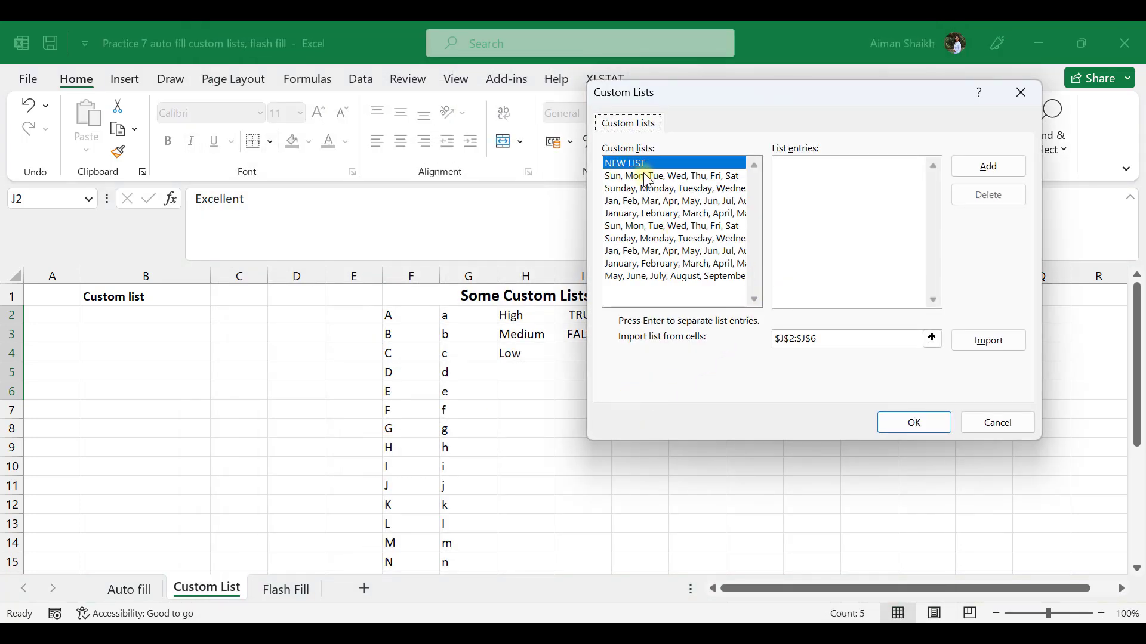
Inspect the entries of the built-in weekday and month custom lists
{"action": "left_click", "coordinate": [649, 177]}
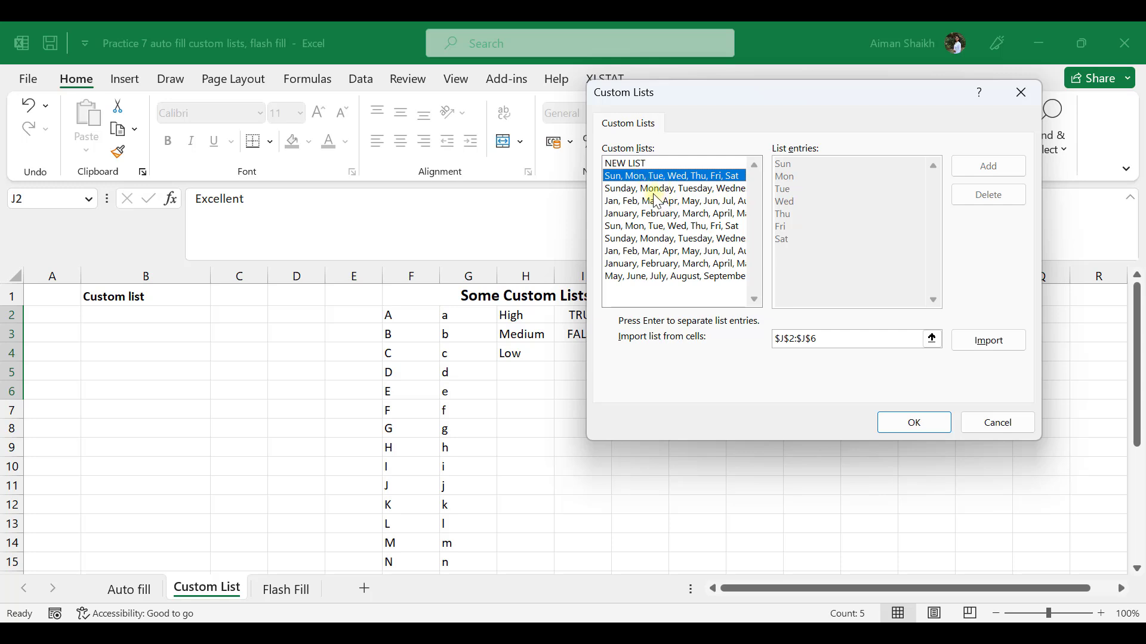
{"action": "left_click", "coordinate": [654, 190]}
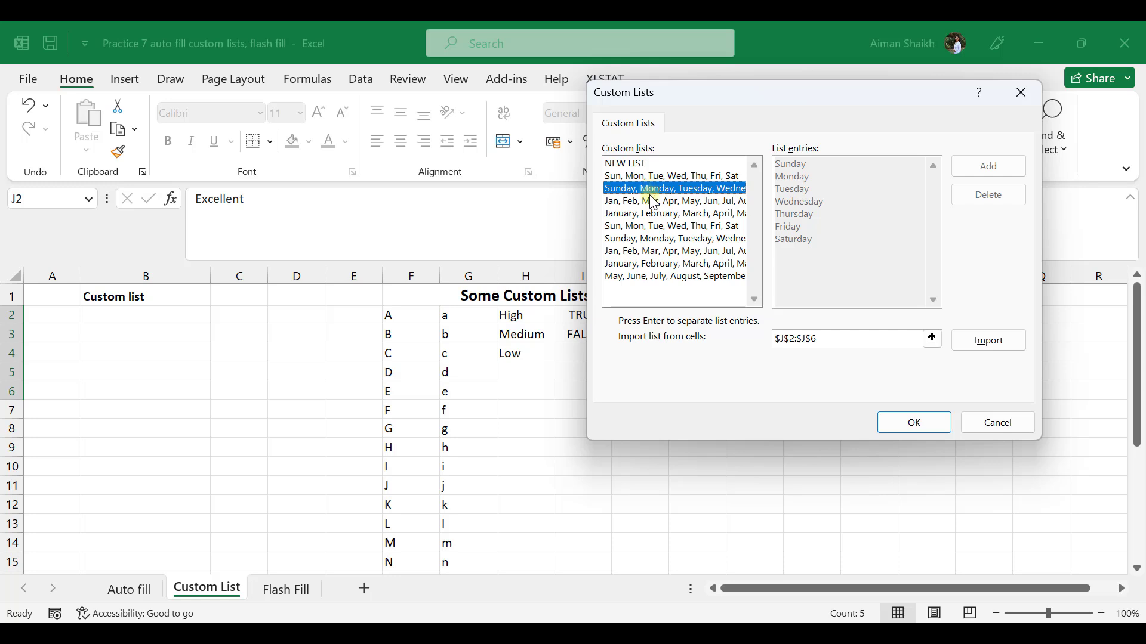
{"action": "left_click", "coordinate": [656, 203]}
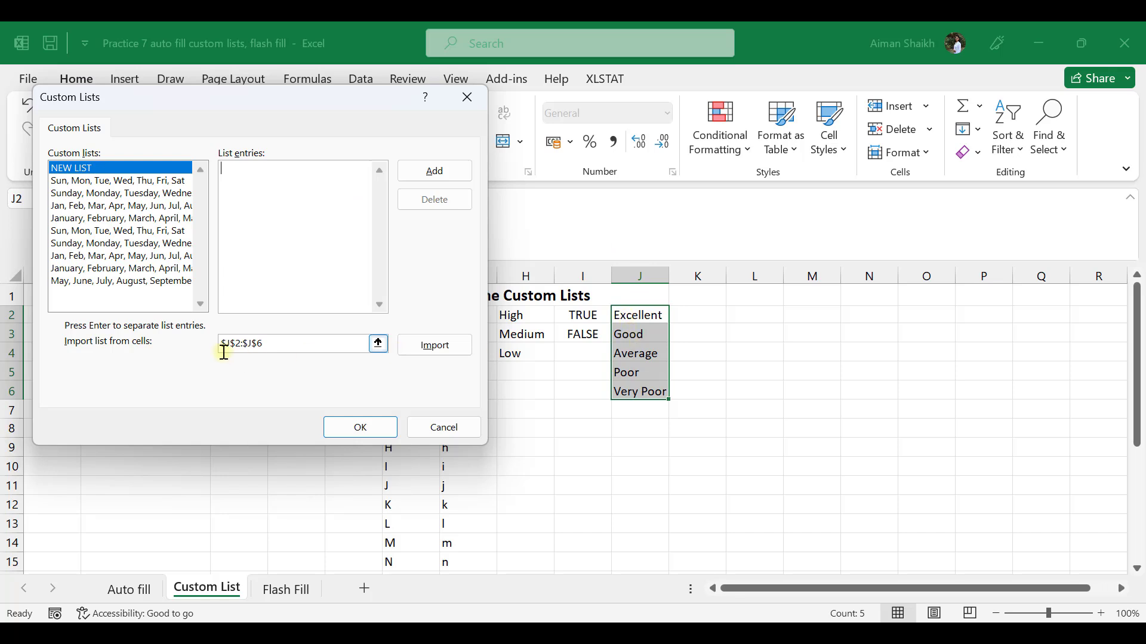
Import the uppercase letters in F2:F27 as a new custom list and accept the option changes
{"action": "left_click_drag", "start_coordinate": [281, 341], "coordinate": [167, 342]}
{"action": "key", "text": "BackSpace"}
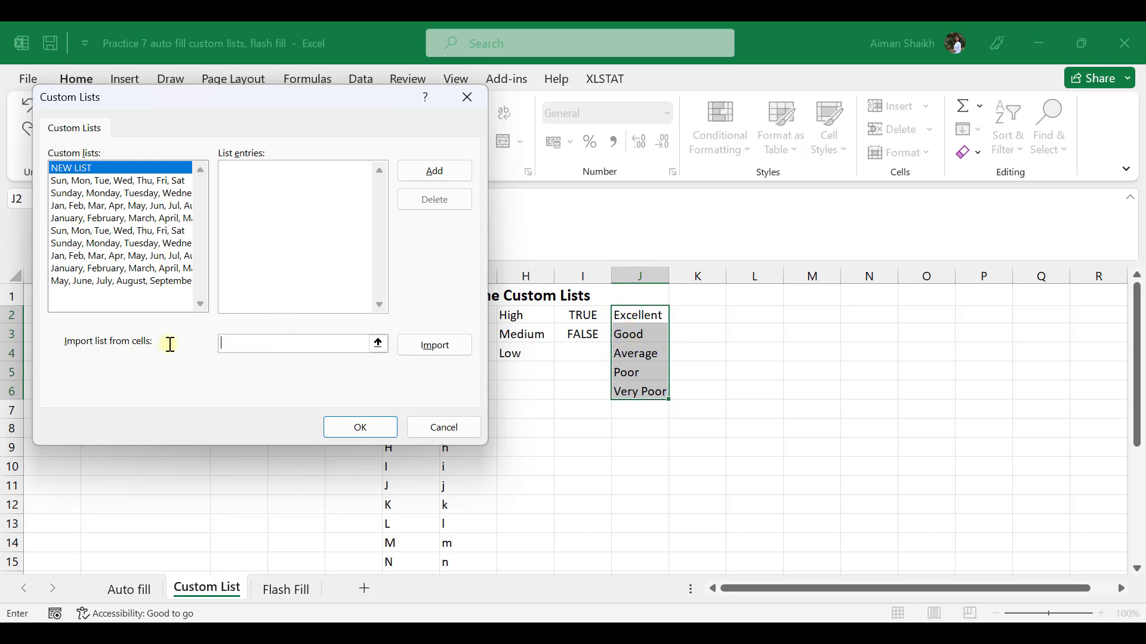
{"action": "scroll", "coordinate": [587, 322], "scroll_direction": "left", "scroll_amount": 1}
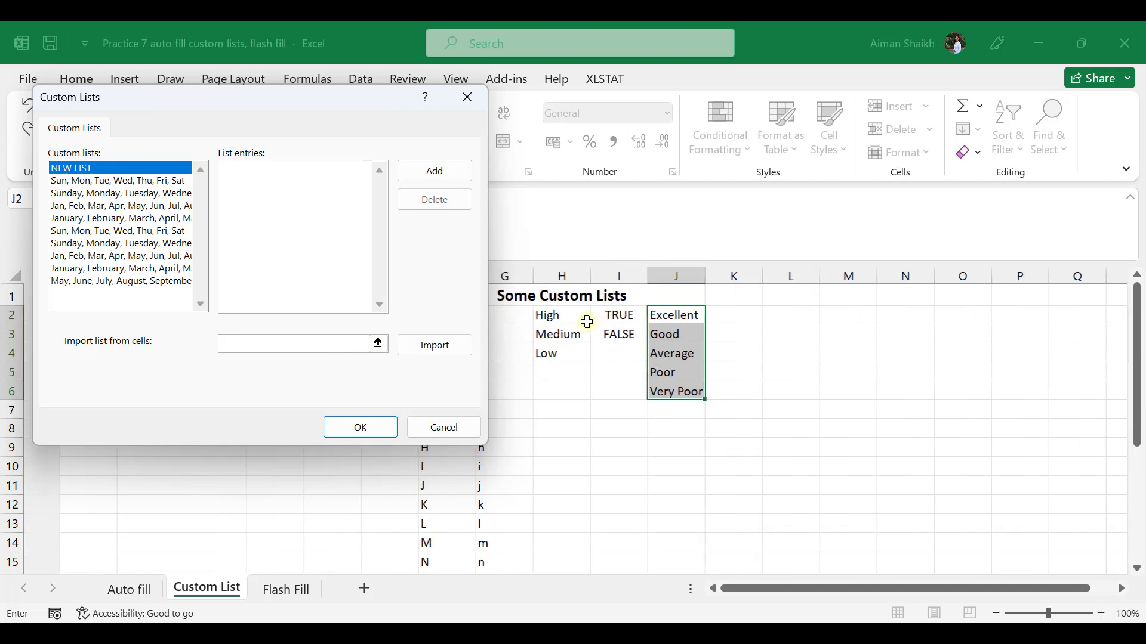
{"action": "left_click_drag", "start_coordinate": [353, 108], "coordinate": [857, 153]}
{"action": "left_click", "coordinate": [392, 316]}
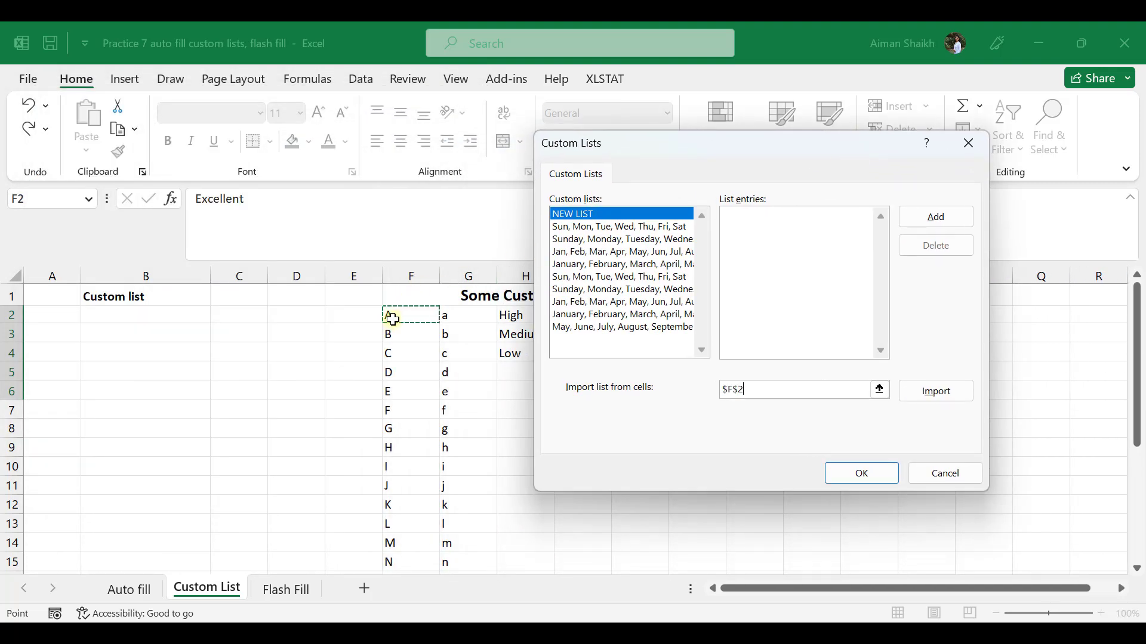
{"action": "key", "text": "ctrl+shift+Down"}
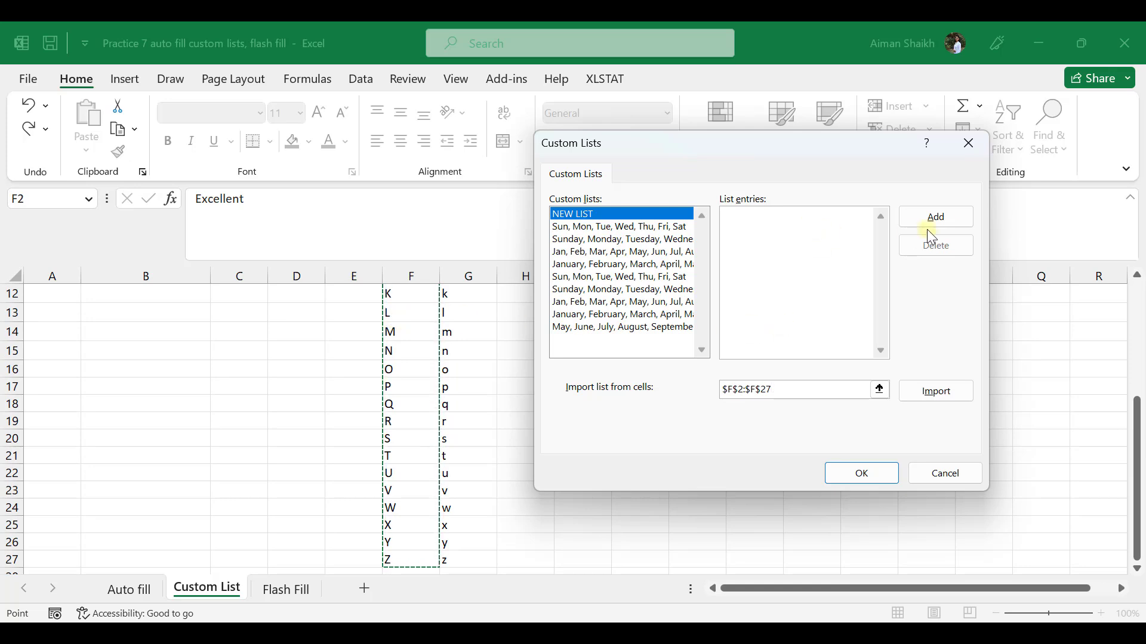
{"action": "left_click", "coordinate": [961, 227]}
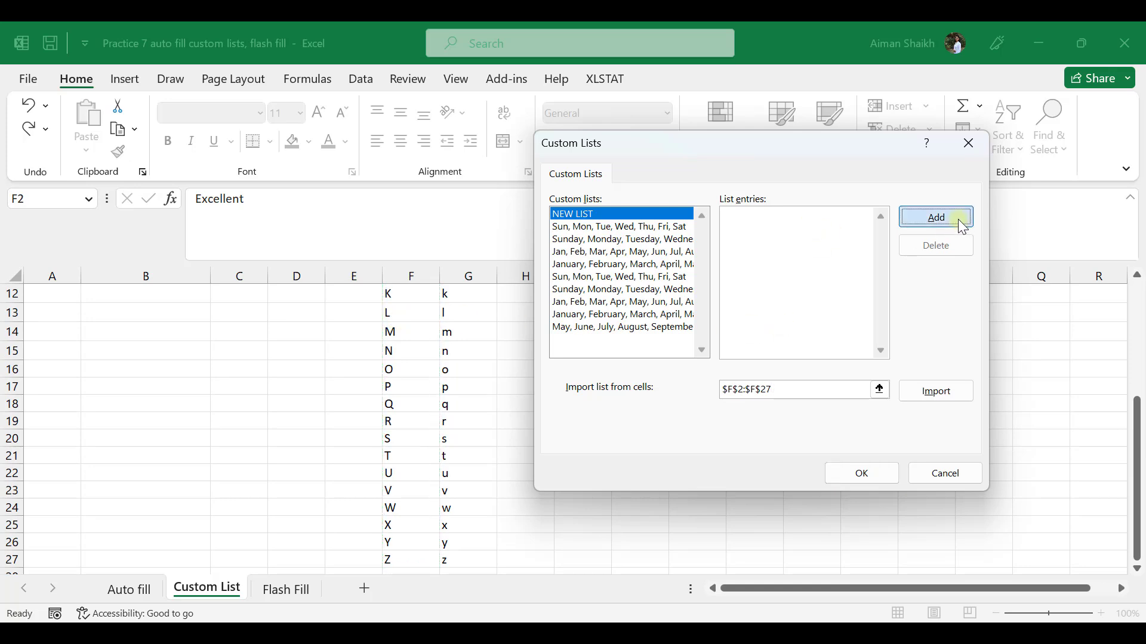
{"action": "left_click", "coordinate": [926, 398]}
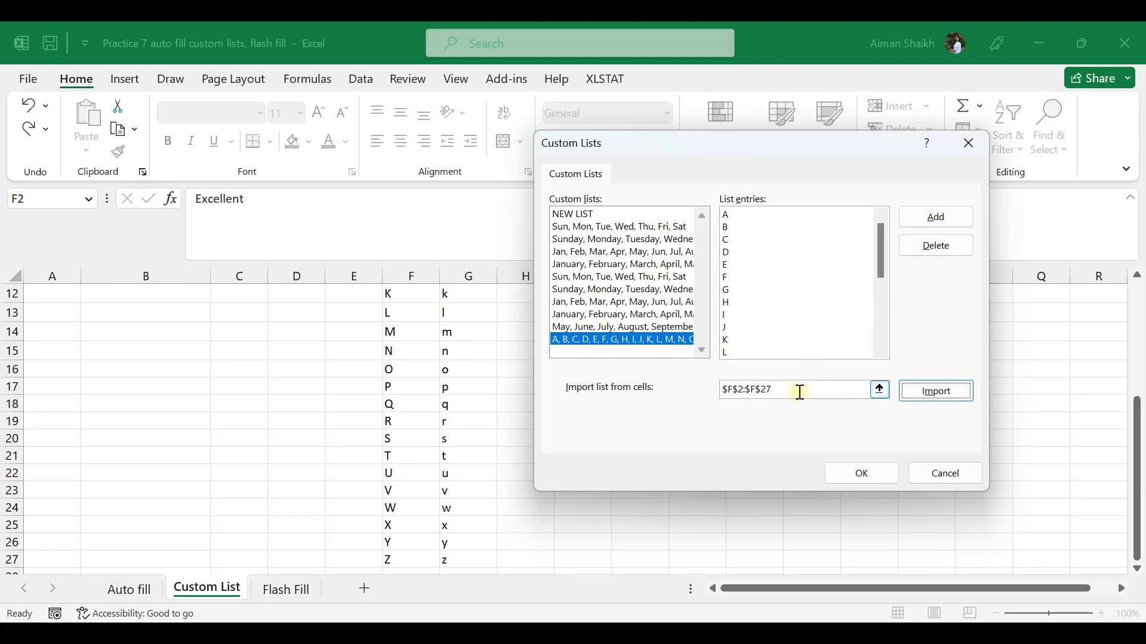
{"action": "left_click", "coordinate": [861, 475]}
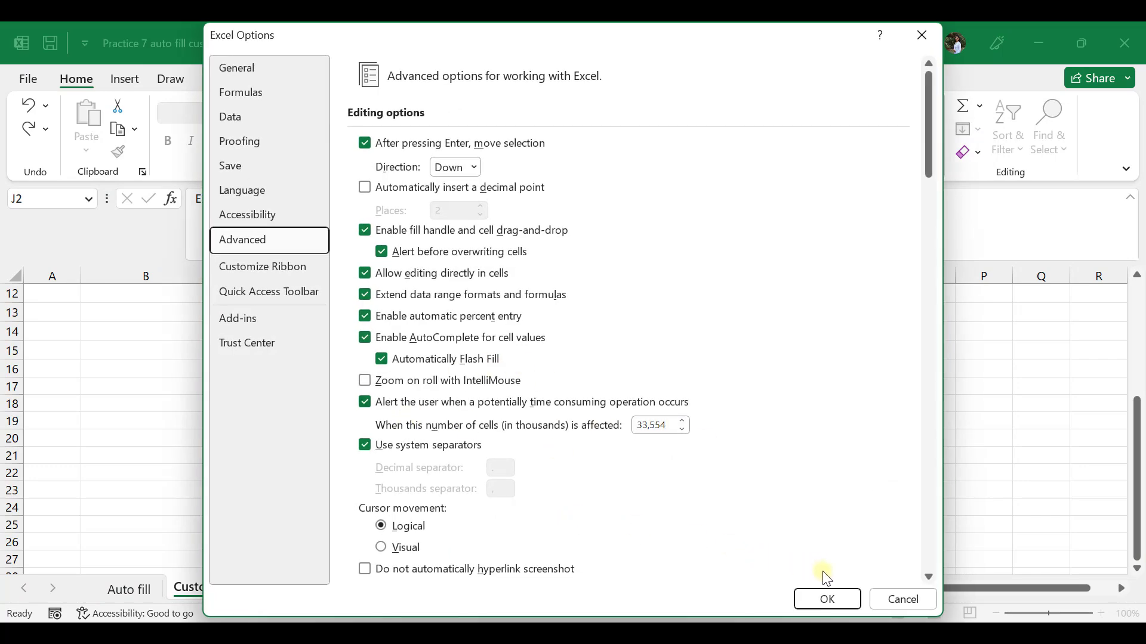
{"action": "left_click", "coordinate": [829, 598]}
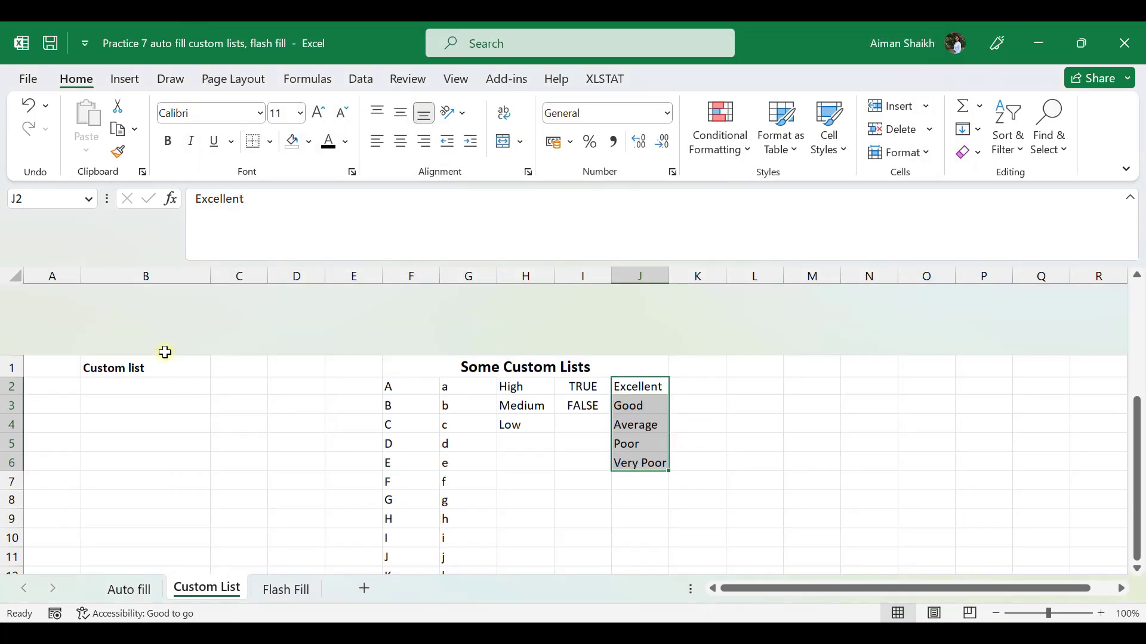
Enter A and B in B3:B4 and fill the alphabet down through B28
{"action": "left_click", "coordinate": [146, 334]}
{"action": "type", "text": "A"}
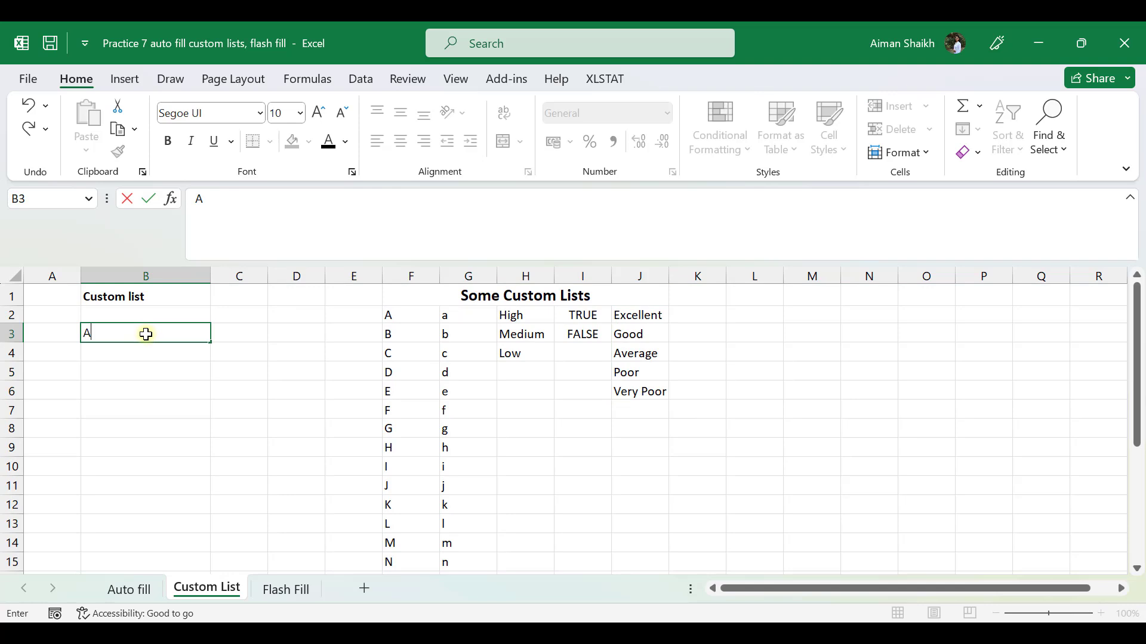
{"action": "key", "text": "Return"}
{"action": "type", "text": "B"}
{"action": "key", "text": "Return"}
{"action": "left_click_drag", "start_coordinate": [146, 334], "coordinate": [200, 550]}
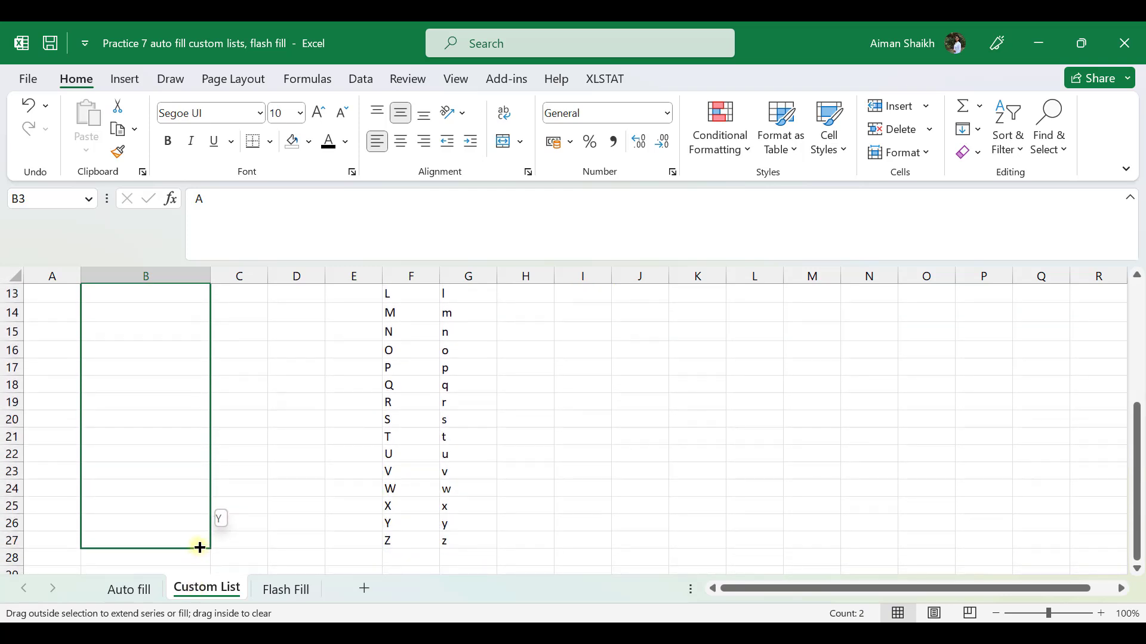
{"action": "left_click_drag", "start_coordinate": [203, 558], "coordinate": [205, 560]}
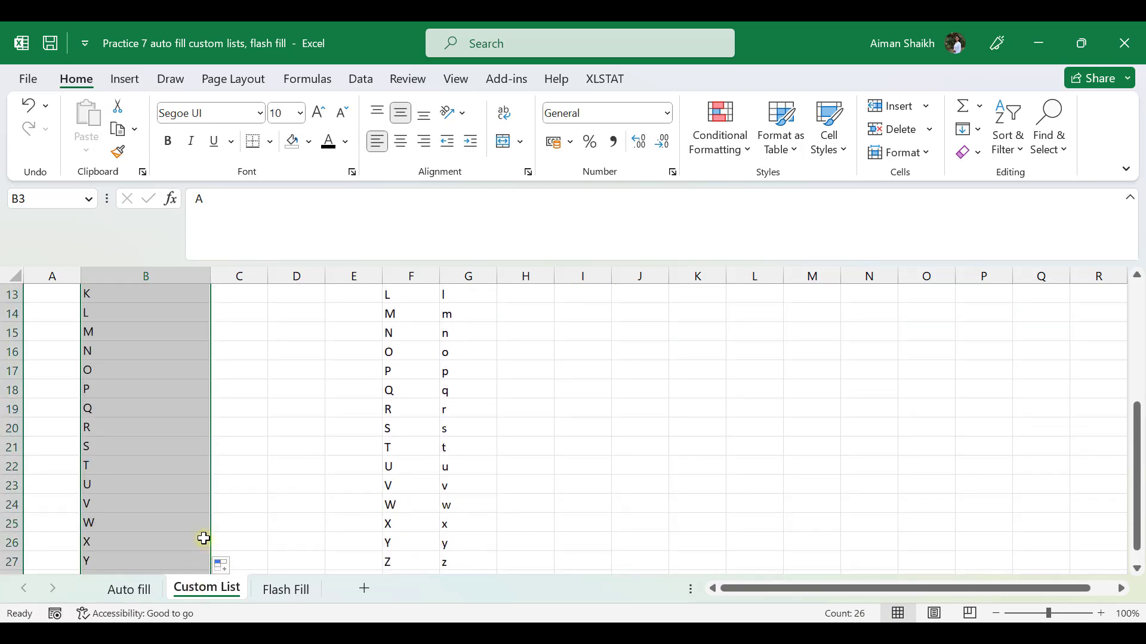
Extend the alphabet fill in column B down through B32 and check the repeated letters
{"action": "scroll", "coordinate": [202, 535], "scroll_direction": "down", "scroll_amount": 2}
{"action": "left_click_drag", "start_coordinate": [212, 456], "coordinate": [207, 524]}
{"action": "left_click_drag", "start_coordinate": [151, 464], "coordinate": [136, 524]}
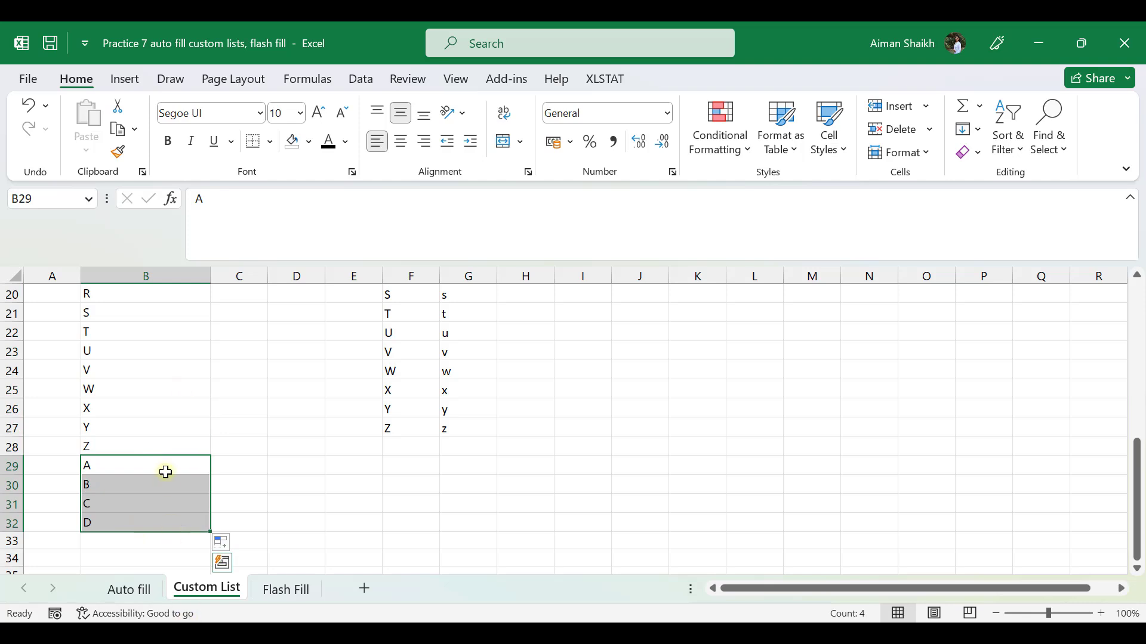
Enter lowercase a and b in cells C3 and C4
{"action": "left_click", "coordinate": [238, 469]}
{"action": "key", "text": "ctrl+Up"}
{"action": "key", "text": "Down"}
{"action": "key", "text": "Down"}
{"action": "type", "text": "a"}
{"action": "key", "text": "Return"}
{"action": "type", "text": "b"}
{"action": "key", "text": "Return"}
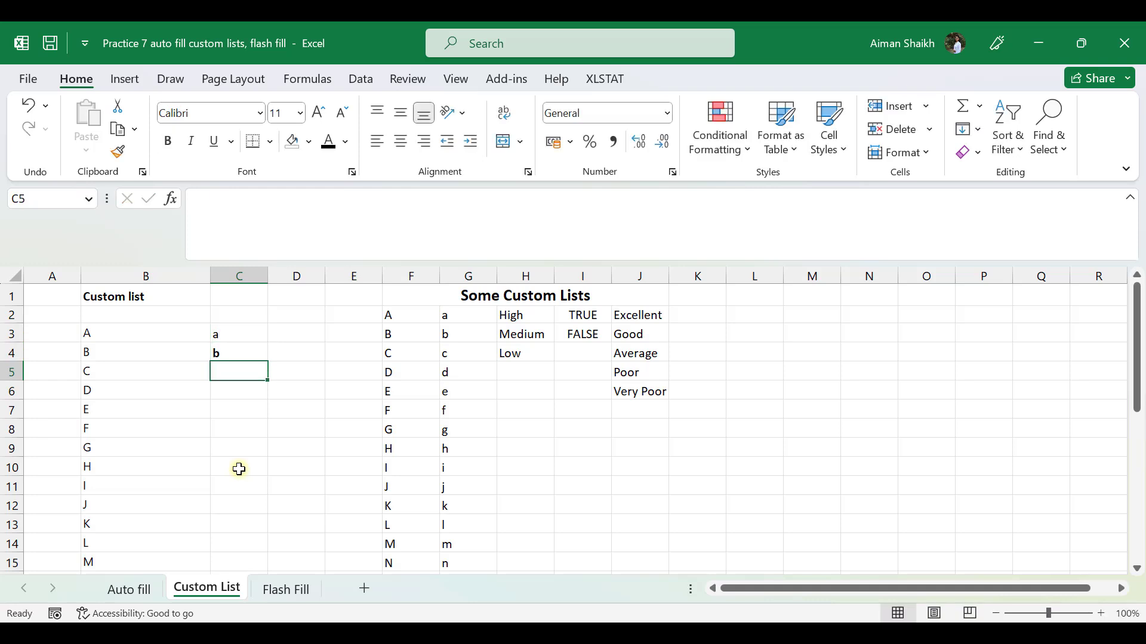
Auto-fill the lowercase alphabet from C3:C4 down through C32 and return to the top of the column
{"action": "left_click_drag", "start_coordinate": [235, 326], "coordinate": [239, 352]}
{"action": "left_click_drag", "start_coordinate": [268, 361], "coordinate": [266, 582]}
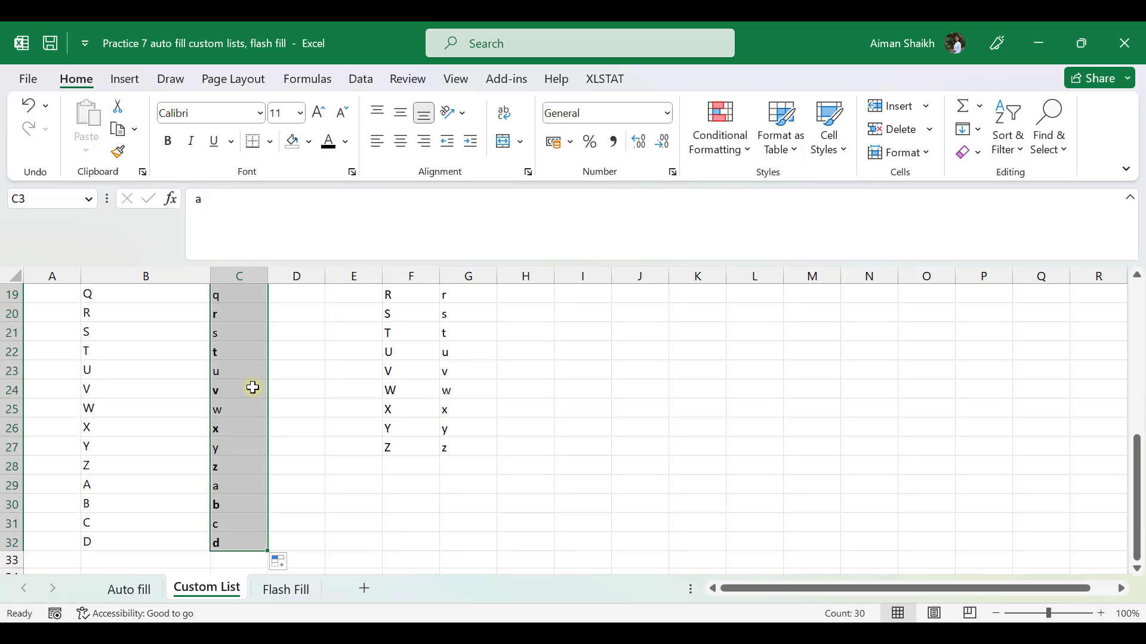
{"action": "key", "text": "ctrl+Up"}
{"action": "key", "text": "Down"}
{"action": "key", "text": "Down"}
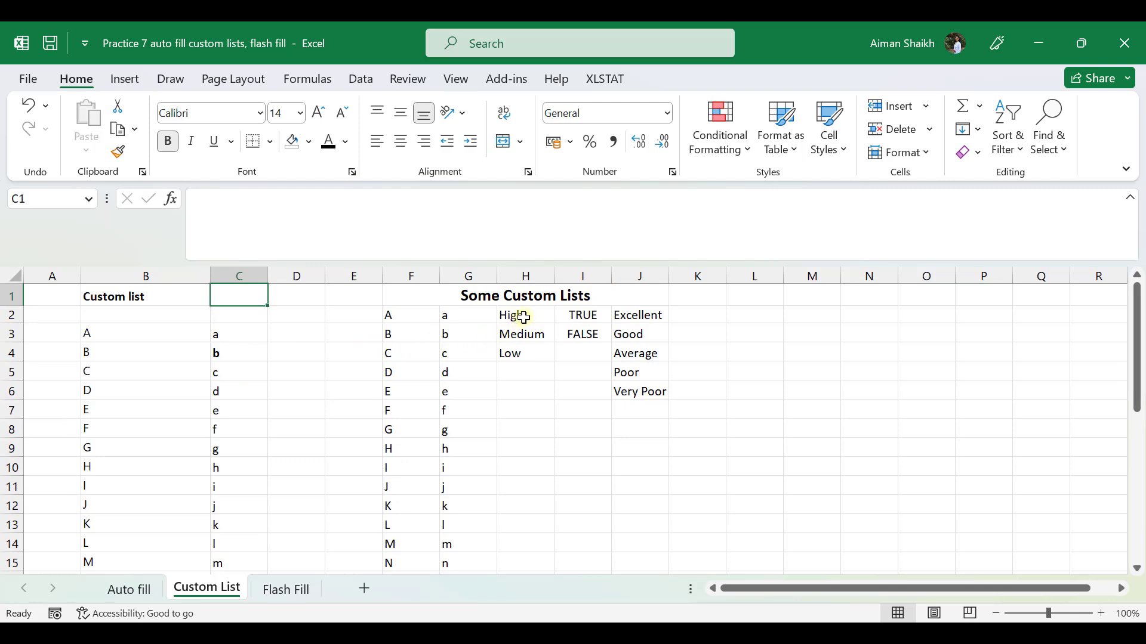
Select the ratings in J2:J6 and open the custom lists editor from the advanced Excel options
{"action": "left_click", "coordinate": [524, 317]}
{"action": "left_click", "coordinate": [618, 315]}
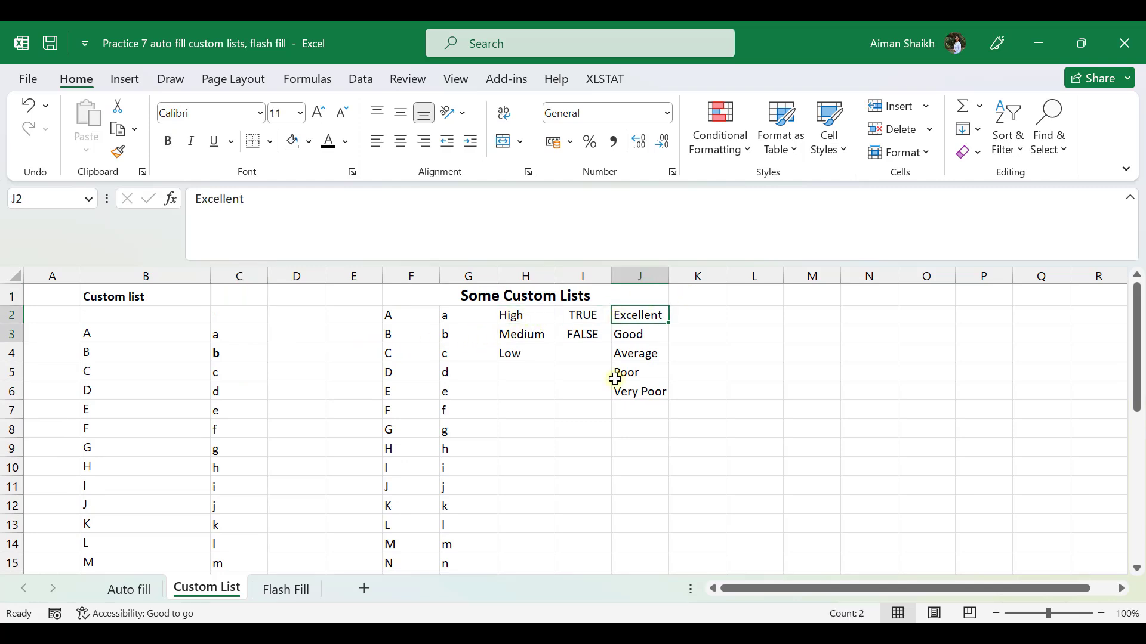
{"action": "left_click", "coordinate": [616, 389], "text": "shift"}
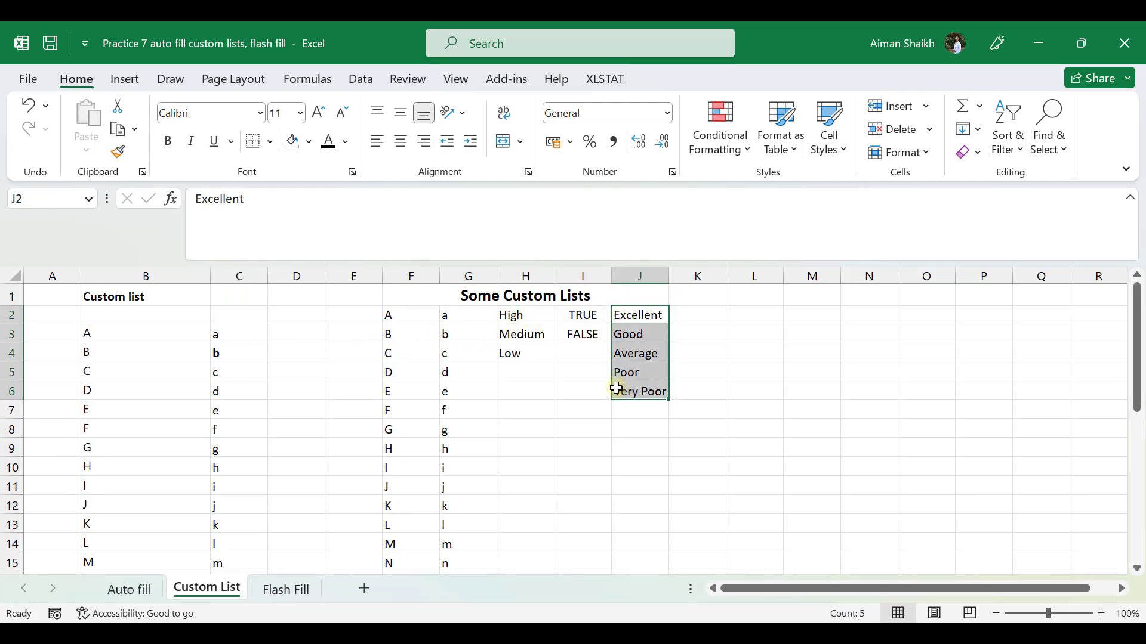
{"action": "left_click", "coordinate": [34, 77]}
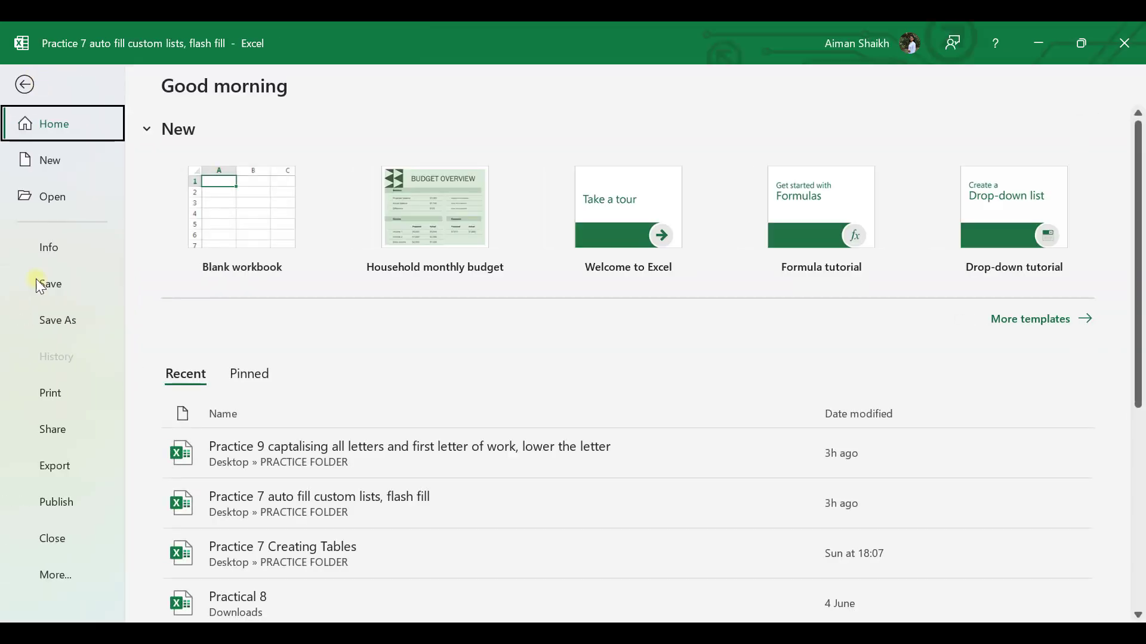
{"action": "left_click", "coordinate": [63, 564]}
{"action": "left_click", "coordinate": [195, 576]}
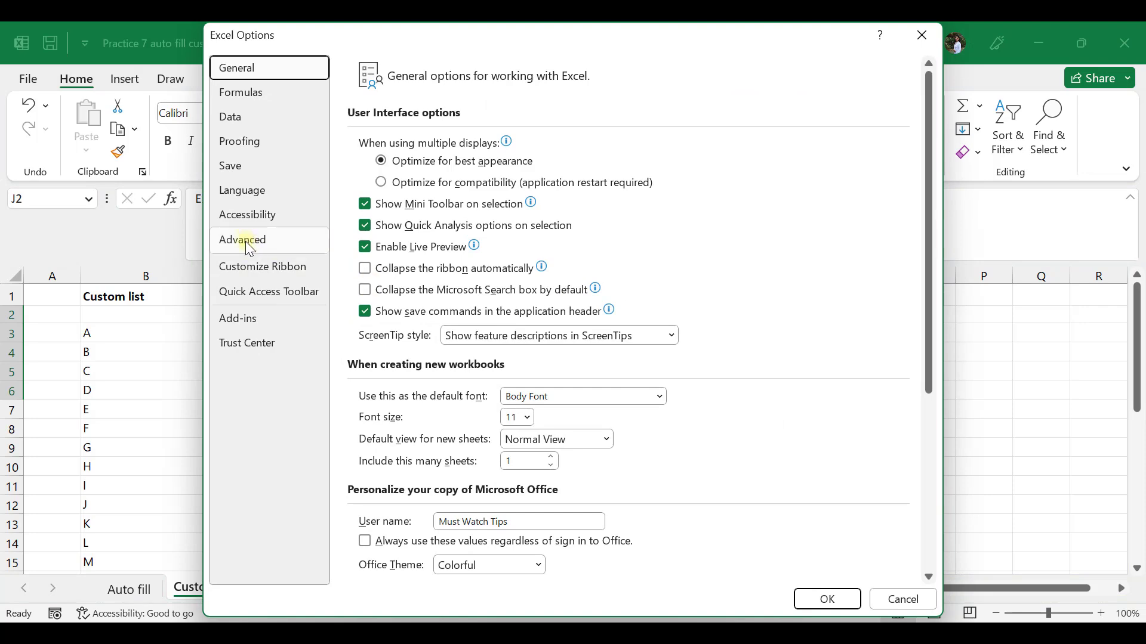
{"action": "left_click", "coordinate": [245, 241]}
{"action": "scroll", "coordinate": [506, 417], "scroll_direction": "down", "scroll_amount": 15}
{"action": "scroll", "coordinate": [506, 417], "scroll_direction": "down", "scroll_amount": 10}
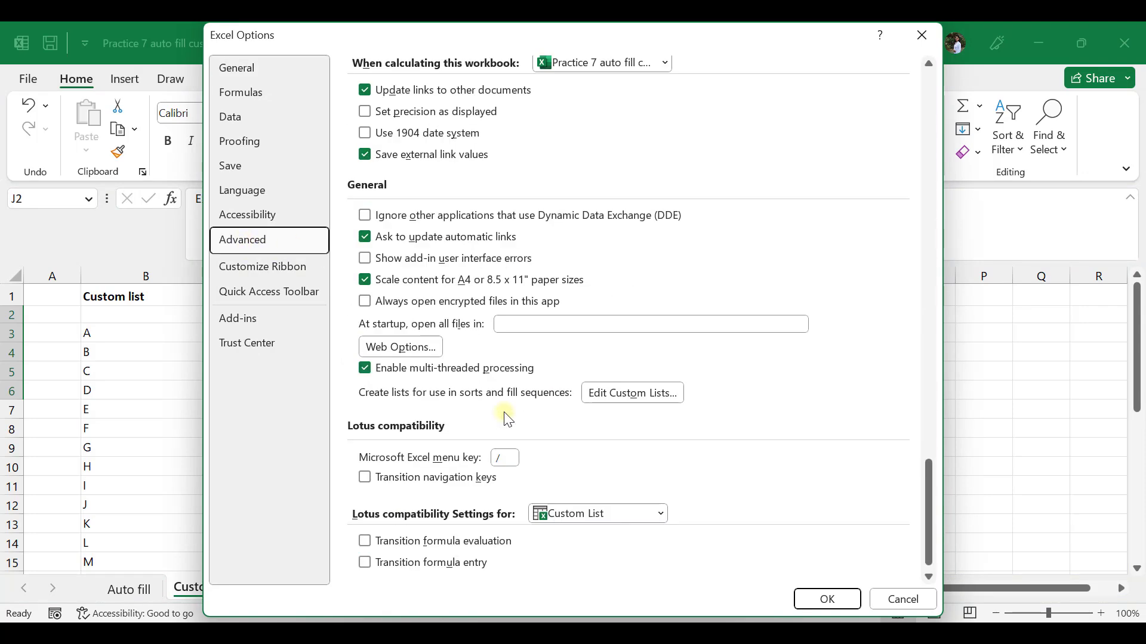
{"action": "left_click", "coordinate": [612, 394]}
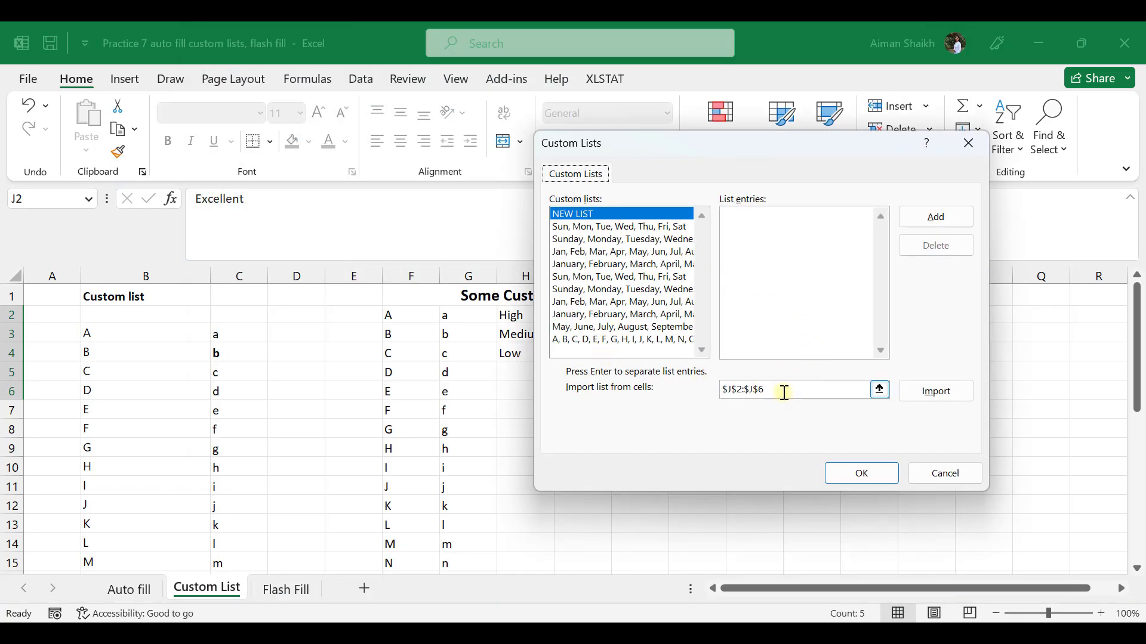
Import the ratings Excellent to Very Poor from J2:J6 as a new custom list and accept the option changes
{"action": "left_click_drag", "start_coordinate": [782, 392], "coordinate": [707, 389]}
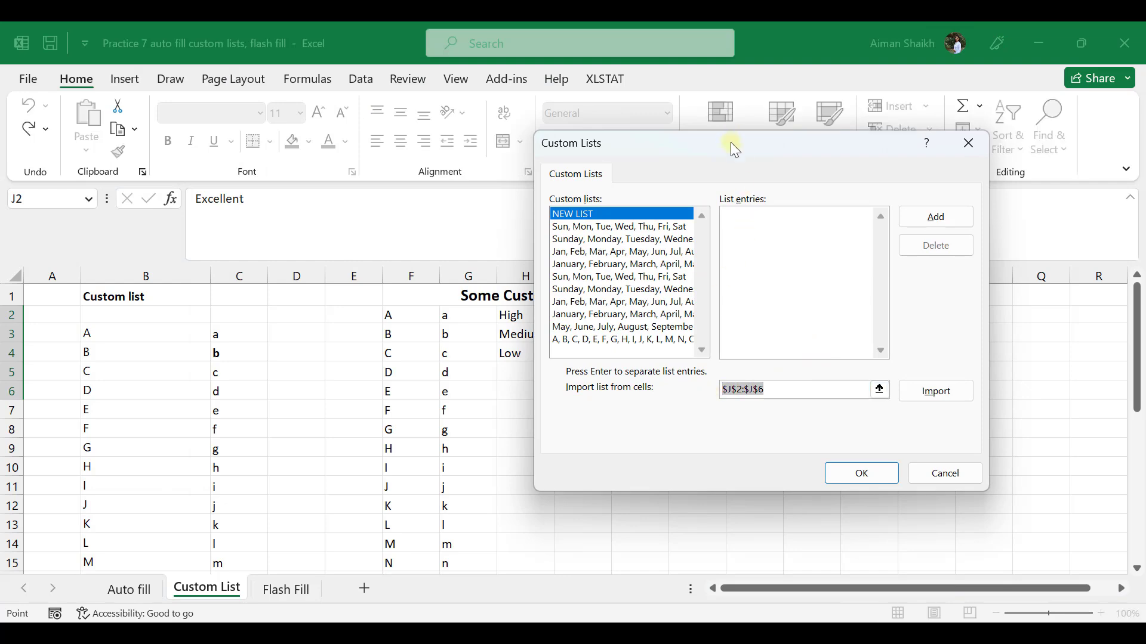
{"action": "left_click_drag", "start_coordinate": [731, 142], "coordinate": [177, 272]}
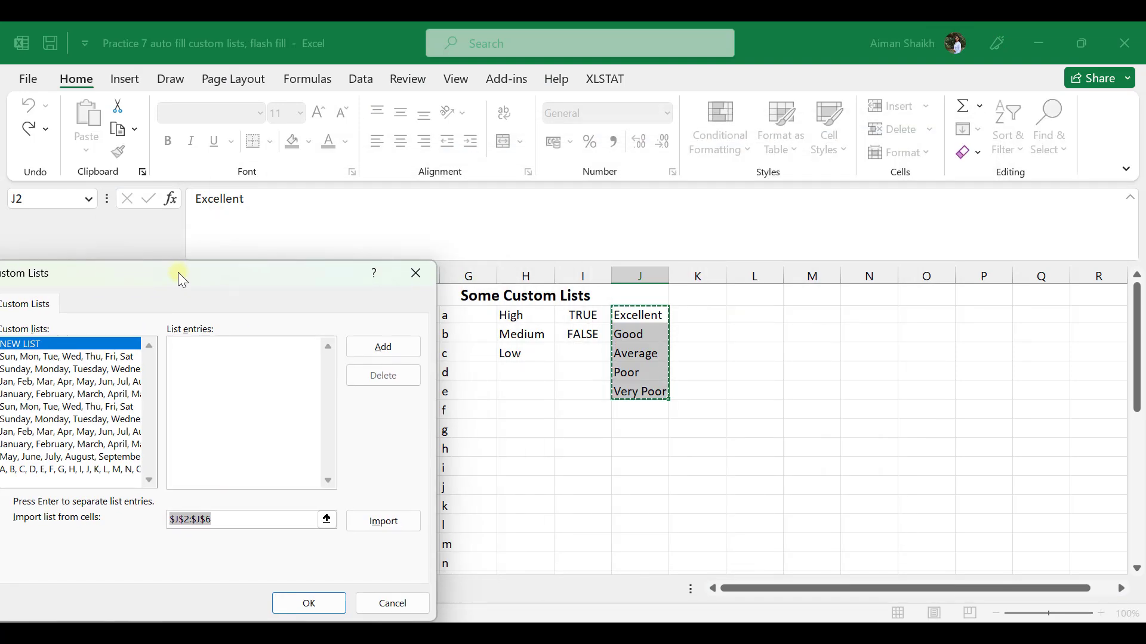
{"action": "key", "text": "BackSpace"}
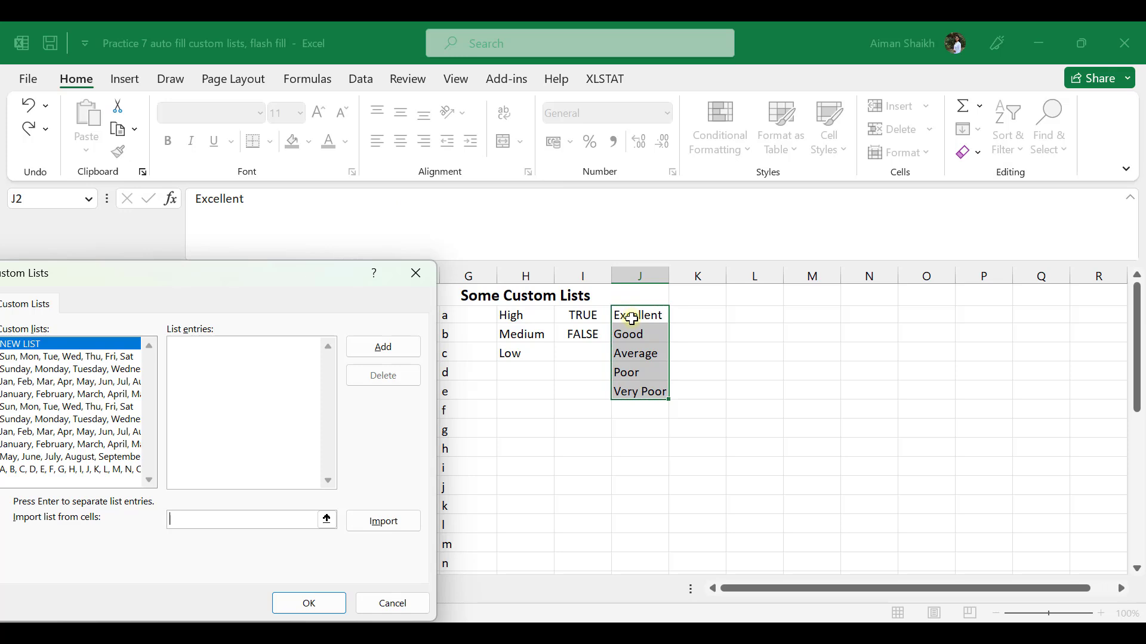
{"action": "left_click_drag", "start_coordinate": [632, 318], "coordinate": [637, 393]}
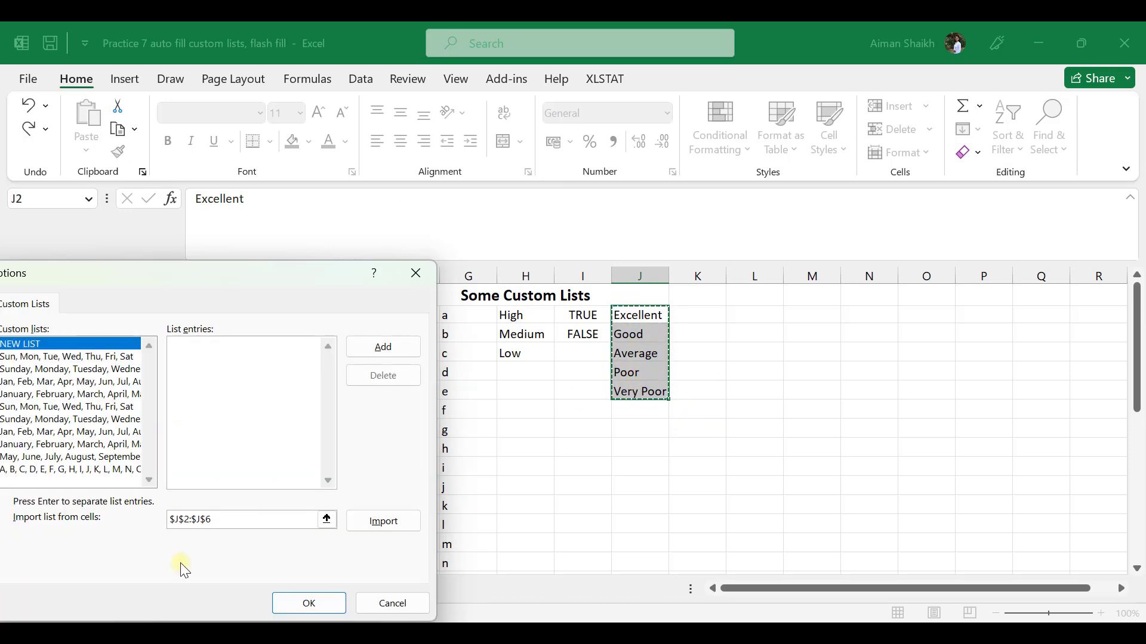
{"action": "left_click", "coordinate": [390, 525]}
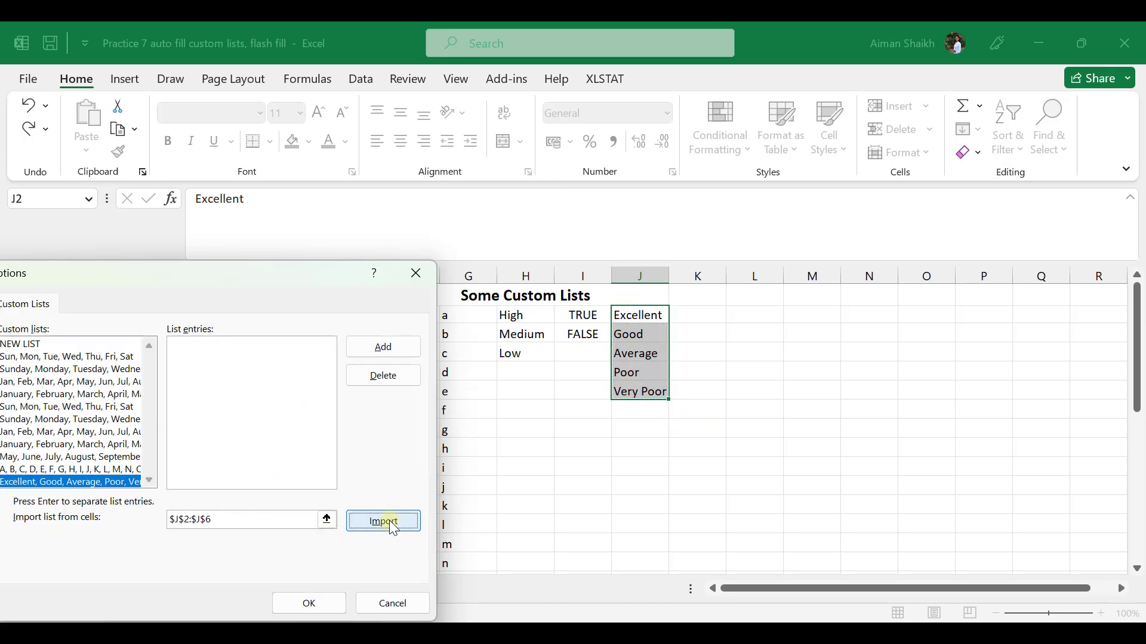
{"action": "left_click", "coordinate": [386, 353]}
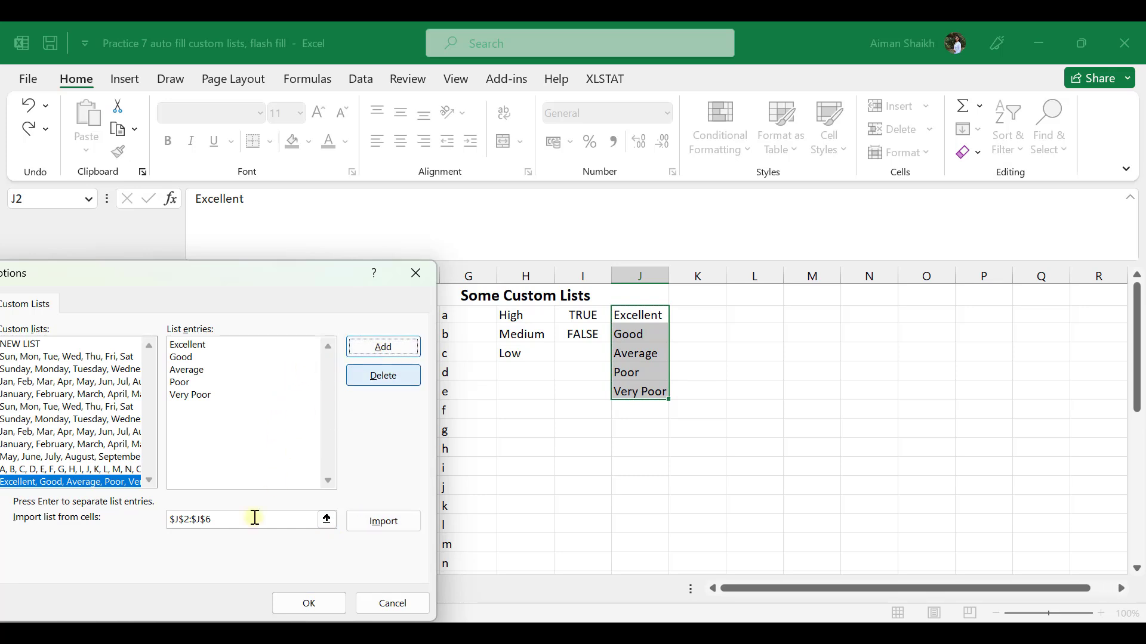
{"action": "left_click", "coordinate": [310, 615]}
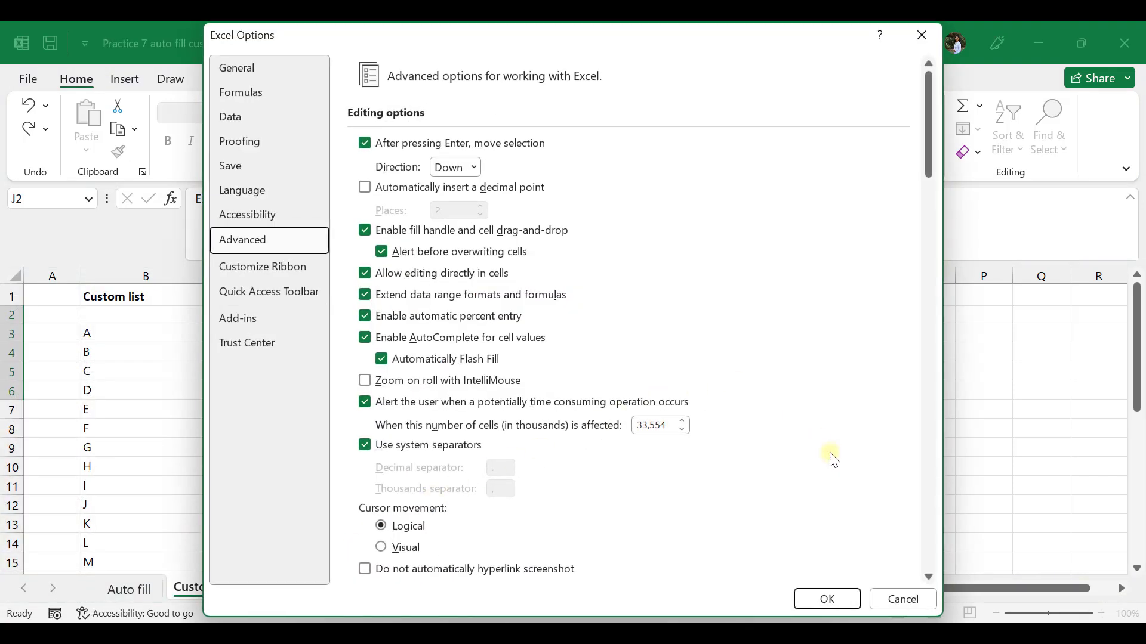
{"action": "left_click", "coordinate": [813, 600]}
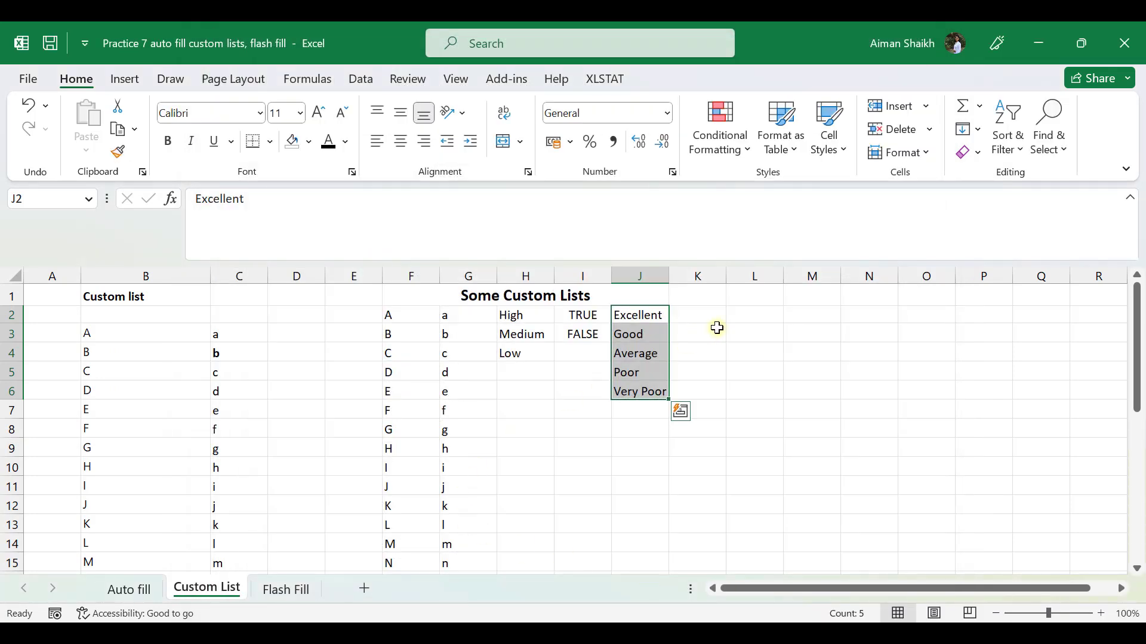
Enter Excellent in L2 and fill the ratings down through L9
{"action": "left_click", "coordinate": [745, 320]}
{"action": "type", "text": "Ex"}
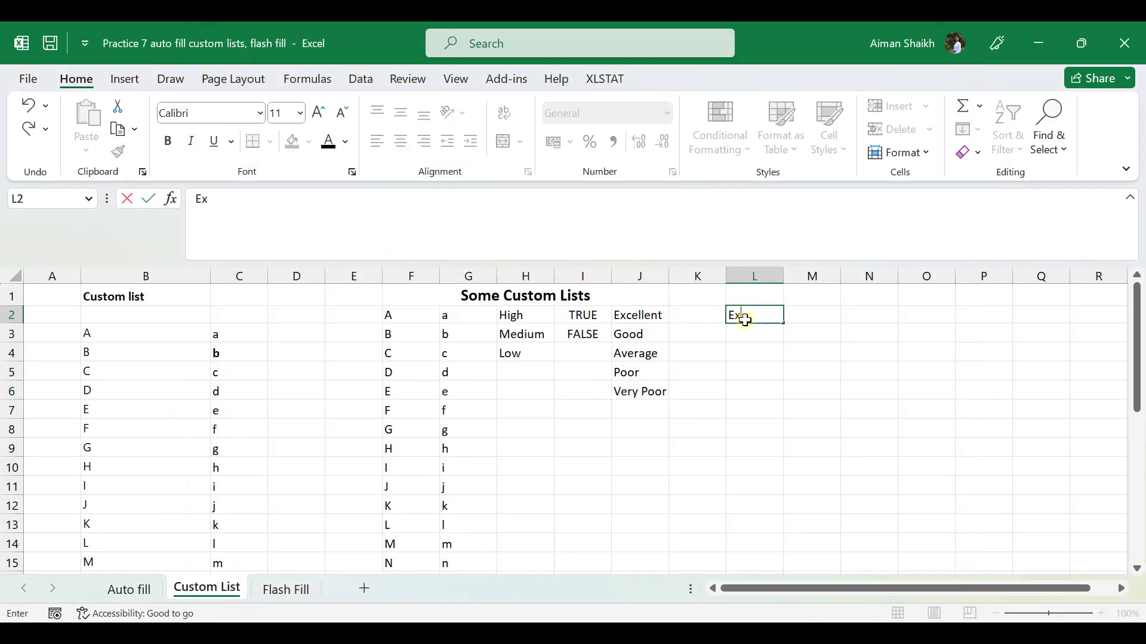
{"action": "type", "text": "cellent"}
{"action": "key", "text": "Return"}
{"action": "left_click", "coordinate": [745, 321]}
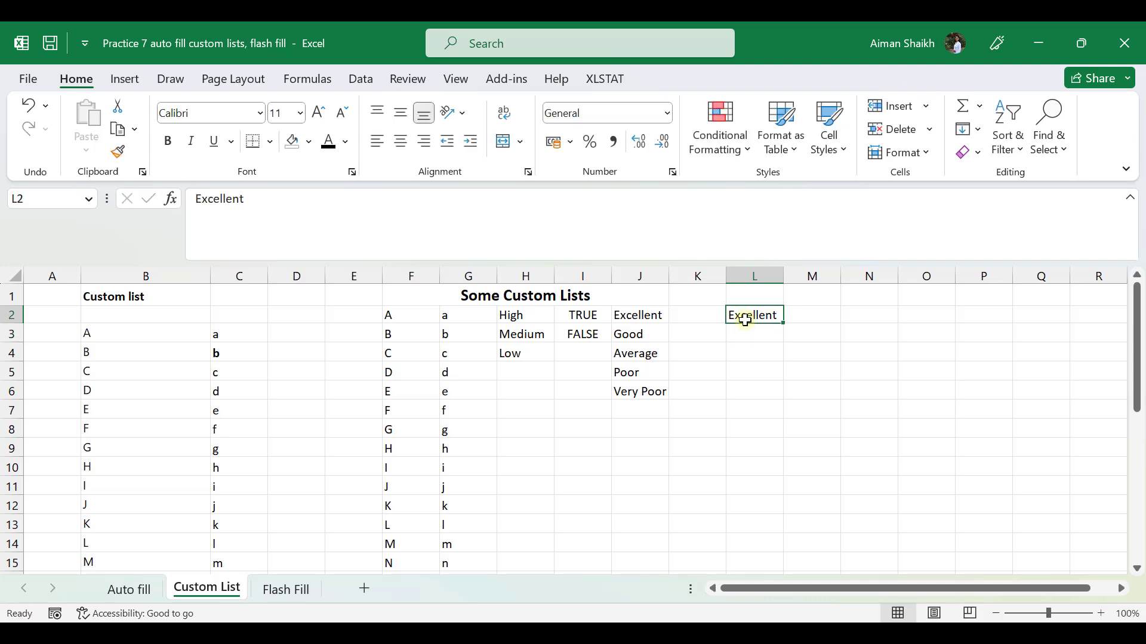
{"action": "left_click_drag", "start_coordinate": [782, 324], "coordinate": [774, 396]}
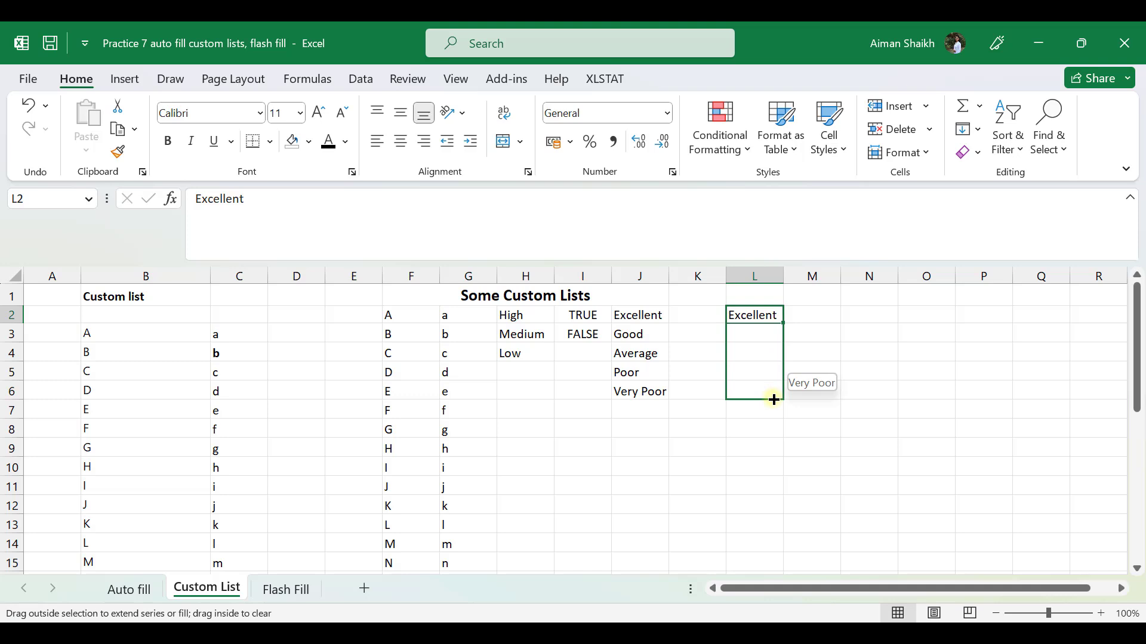
{"action": "left_click_drag", "start_coordinate": [774, 400], "coordinate": [776, 451]}
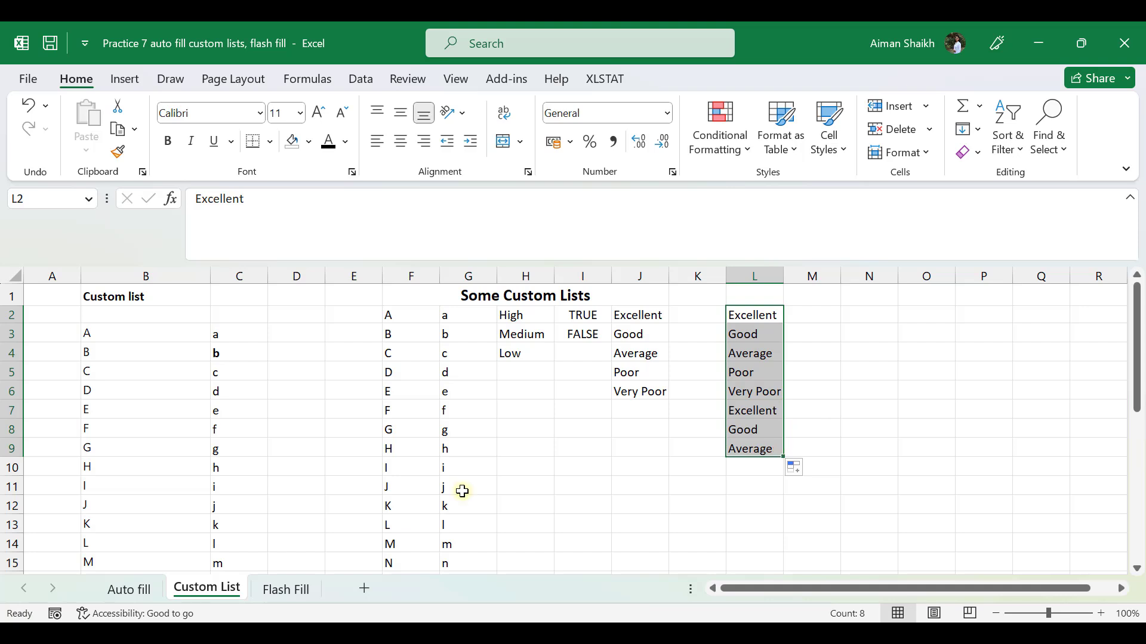
On the Flash Fill sheet, enter the first name from D3 in E3 and flash fill first names down through E14
{"action": "left_click", "coordinate": [285, 590]}
{"action": "left_click", "coordinate": [363, 329]}
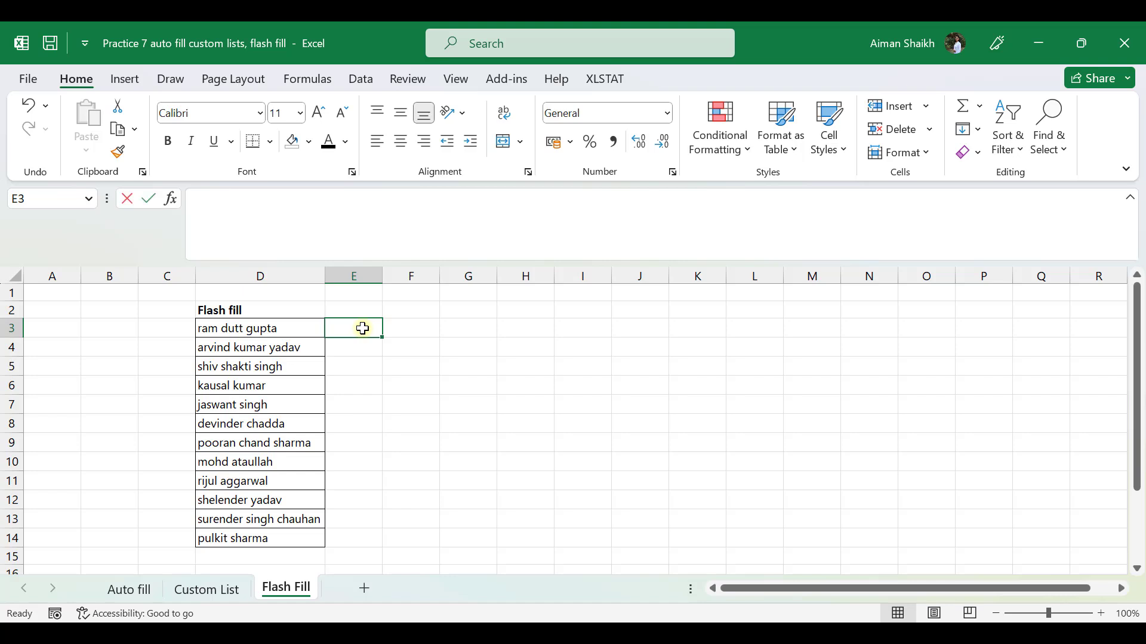
{"action": "type", "text": "ram"}
{"action": "key", "text": "Return"}
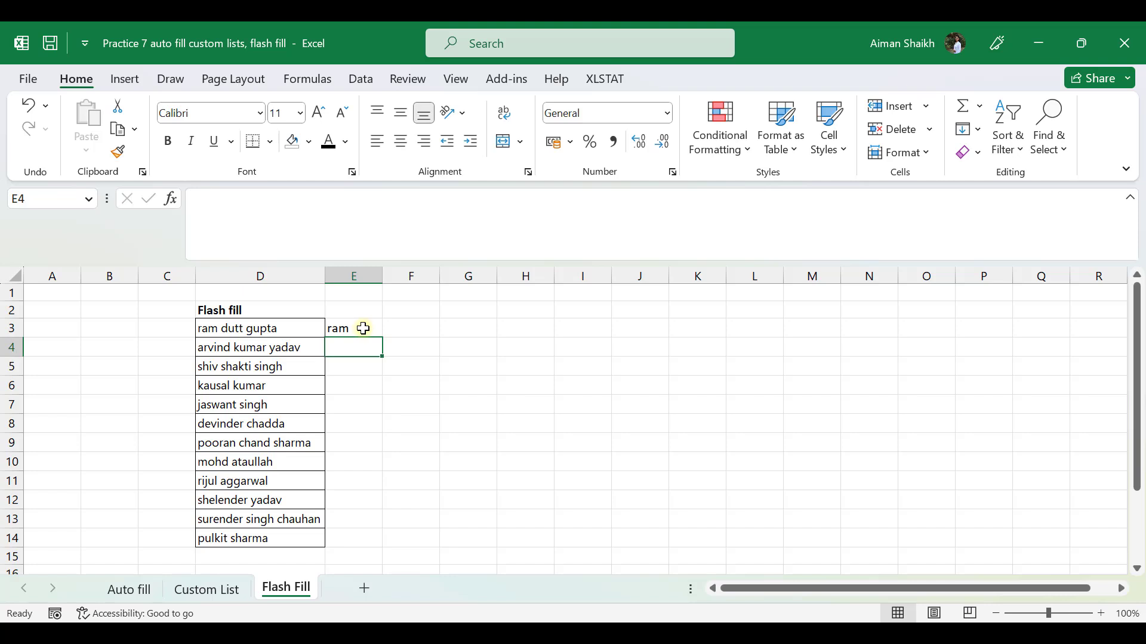
{"action": "left_click", "coordinate": [363, 328]}
{"action": "left_click_drag", "start_coordinate": [376, 531], "coordinate": [377, 543]}
{"action": "left_click", "coordinate": [389, 558]}
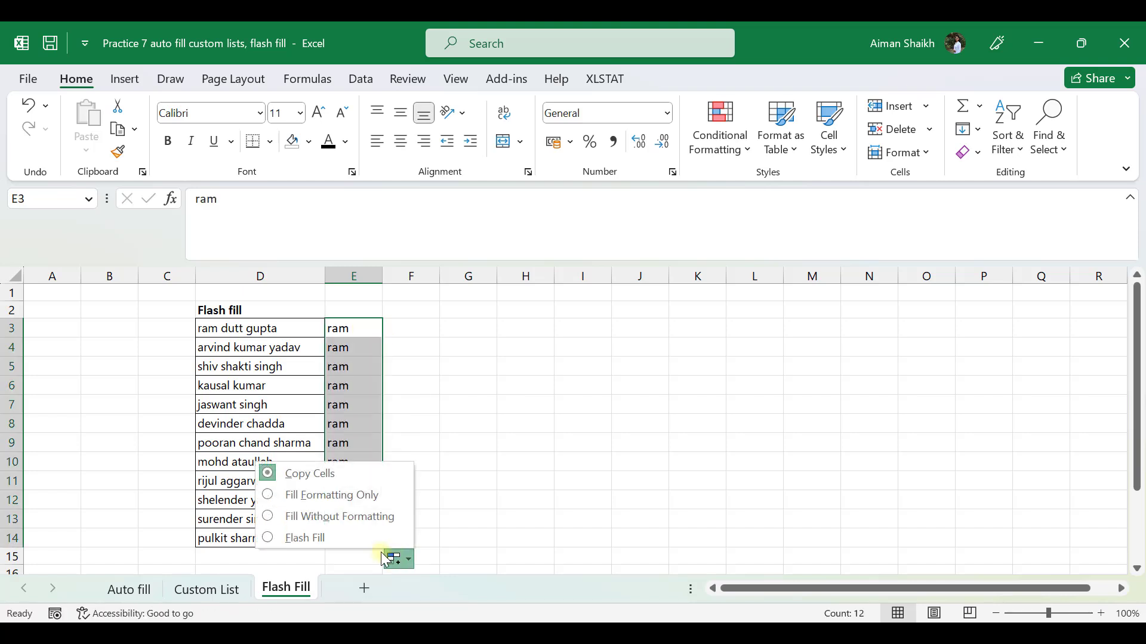
{"action": "left_click", "coordinate": [296, 537]}
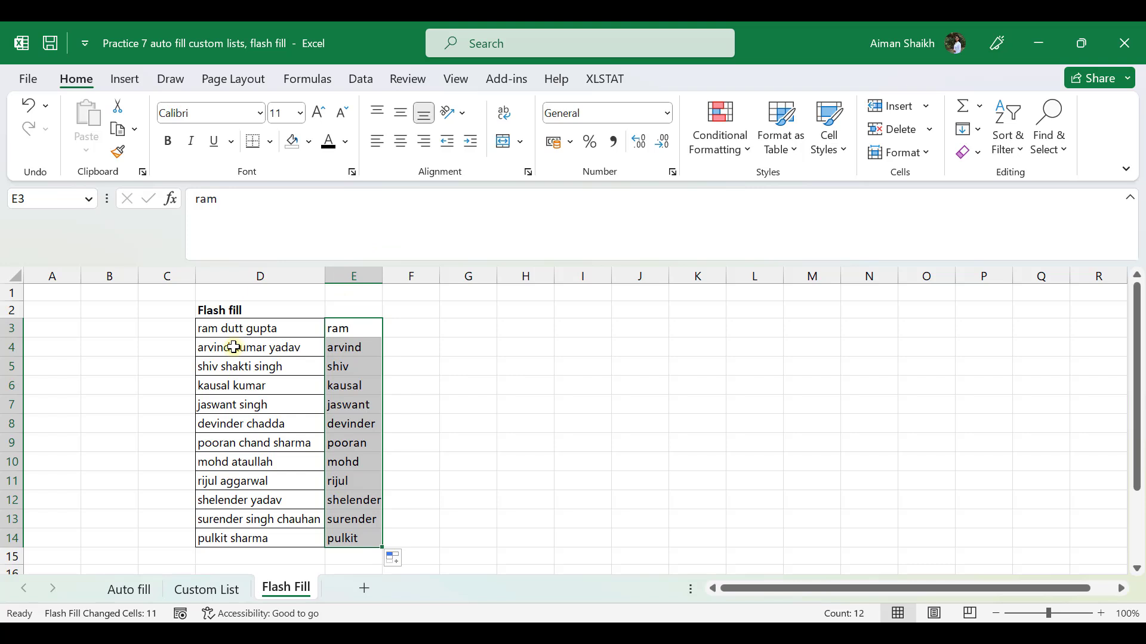
Replace the entry in E3 with the surname from D3 so Flash Fill updates E4:E14 with surnames
{"action": "left_click_drag", "start_coordinate": [228, 328], "coordinate": [233, 536]}
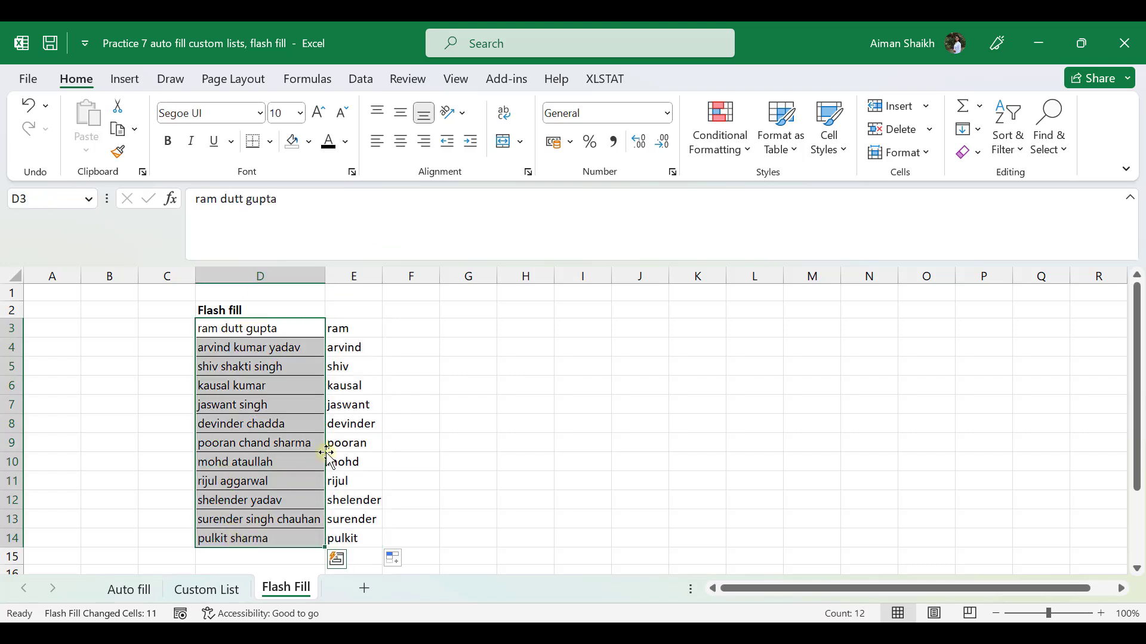
{"action": "left_click", "coordinate": [385, 327]}
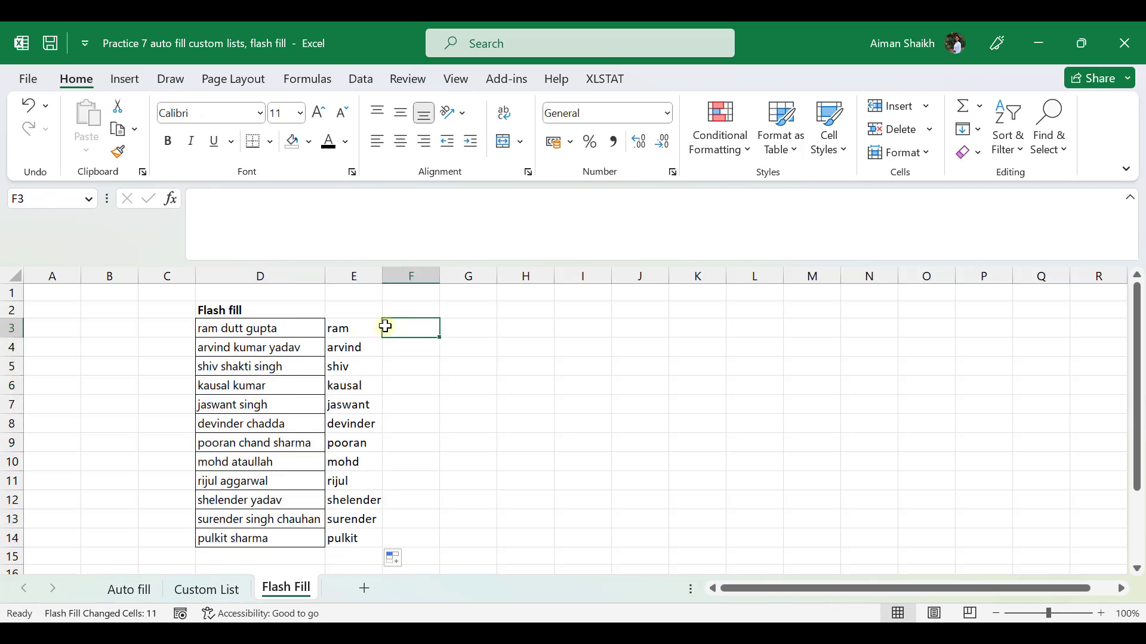
{"action": "left_click", "coordinate": [354, 327]}
{"action": "type", "text": "gupta"}
{"action": "key", "text": "Return"}
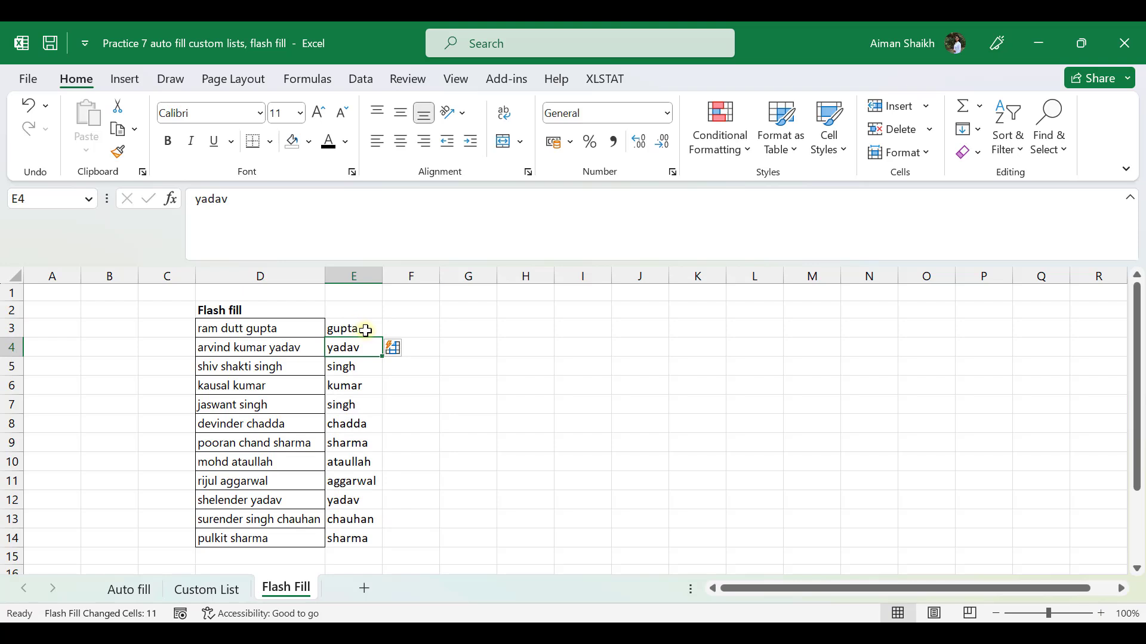
{"action": "left_click_drag", "start_coordinate": [368, 328], "coordinate": [376, 537]}
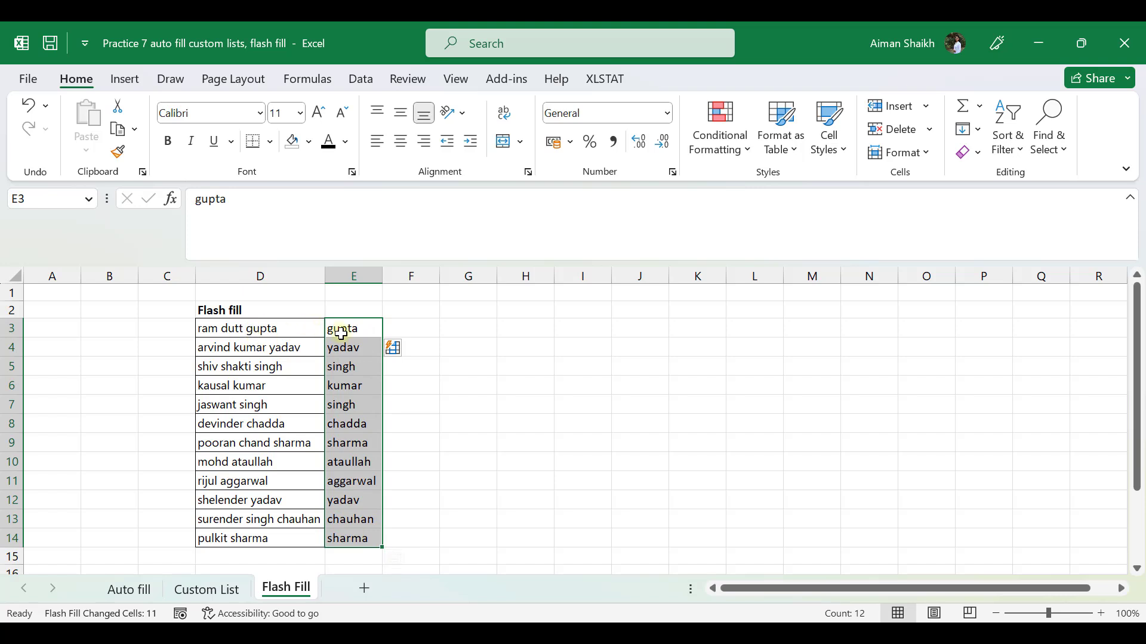
Replace the entry in E3 with the middle name from D3, letting Flash Fill update E4:E14, and check the filled range
{"action": "left_click_drag", "start_coordinate": [284, 326], "coordinate": [291, 521]}
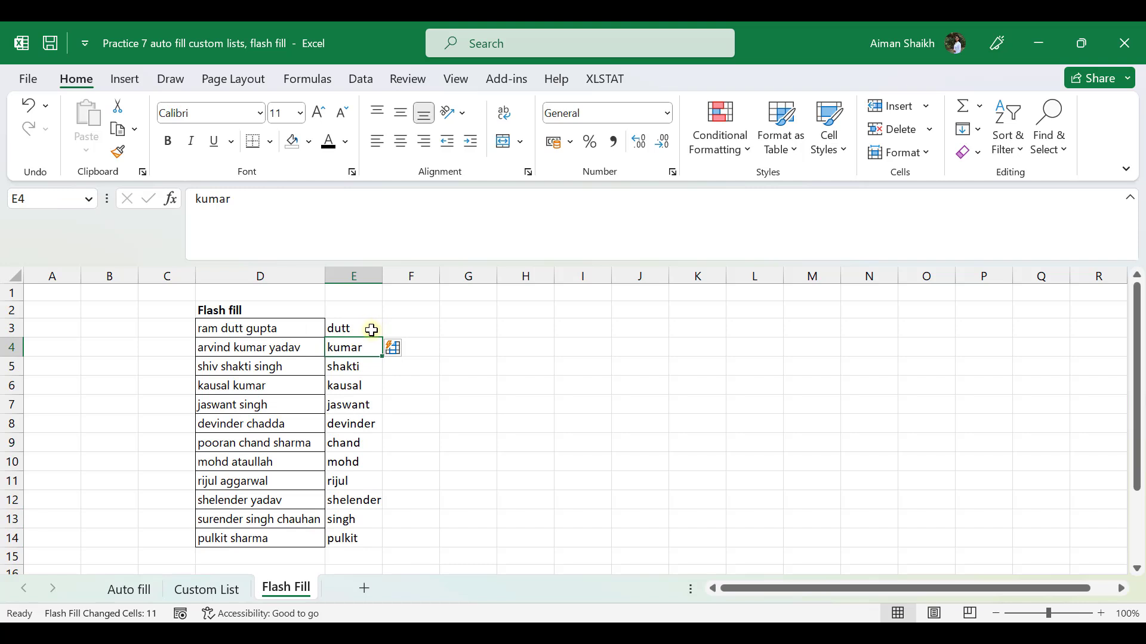
{"action": "left_click_drag", "start_coordinate": [370, 330], "coordinate": [368, 540]}
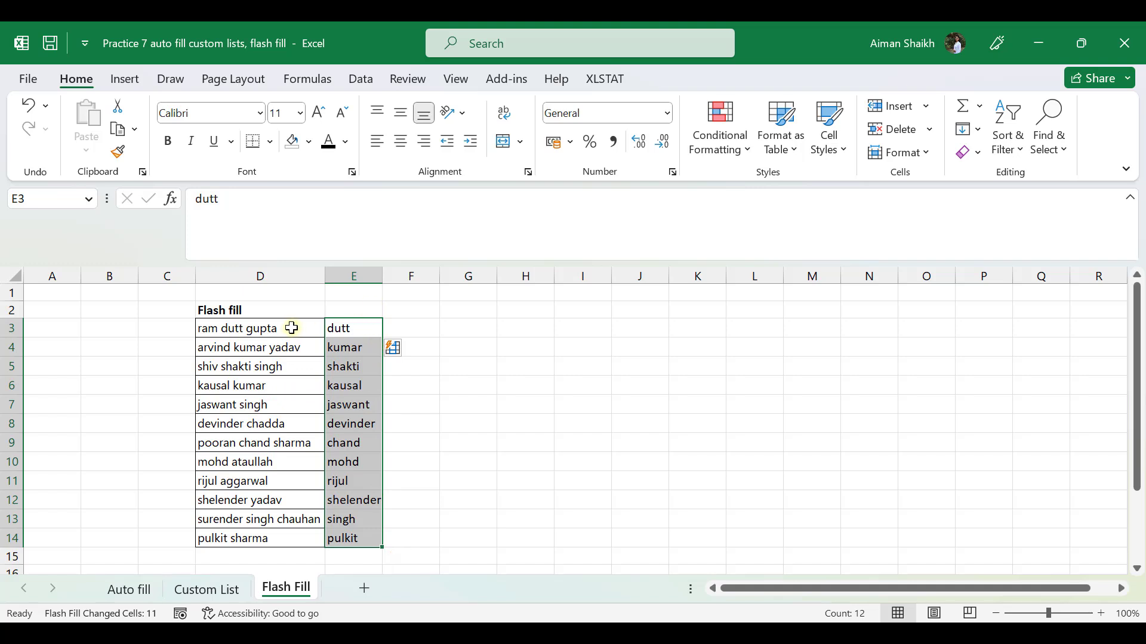
{"action": "left_click", "coordinate": [366, 332]}
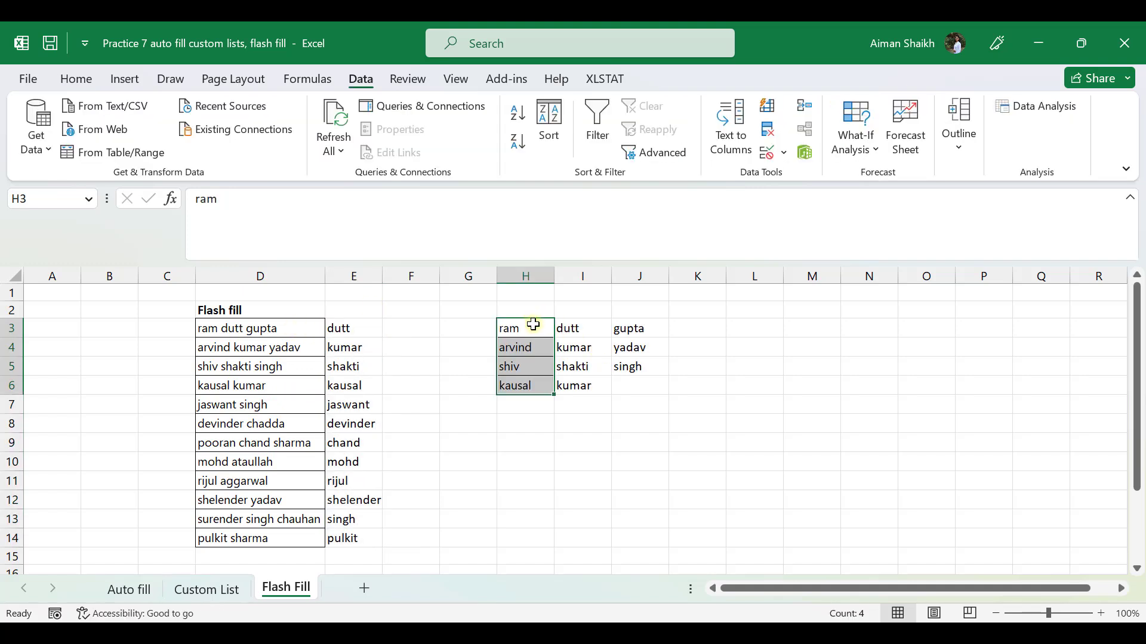
Enter the first name from H3 and the middle name from I3 together in K3, separated by a space
{"action": "left_click_drag", "start_coordinate": [531, 328], "coordinate": [645, 385]}
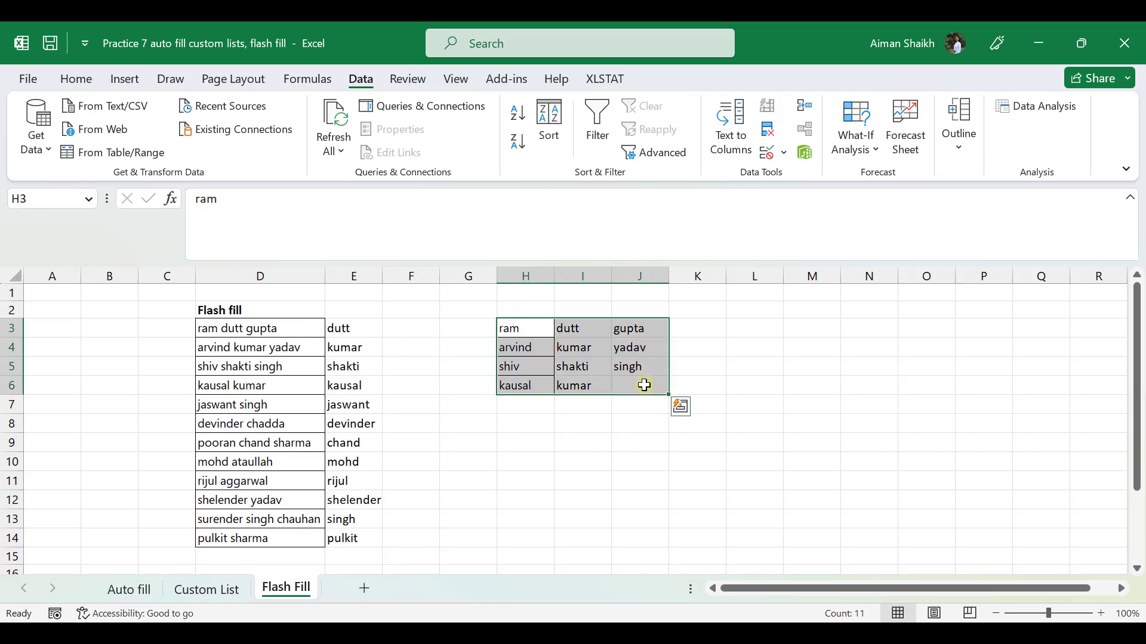
{"action": "left_click", "coordinate": [711, 331]}
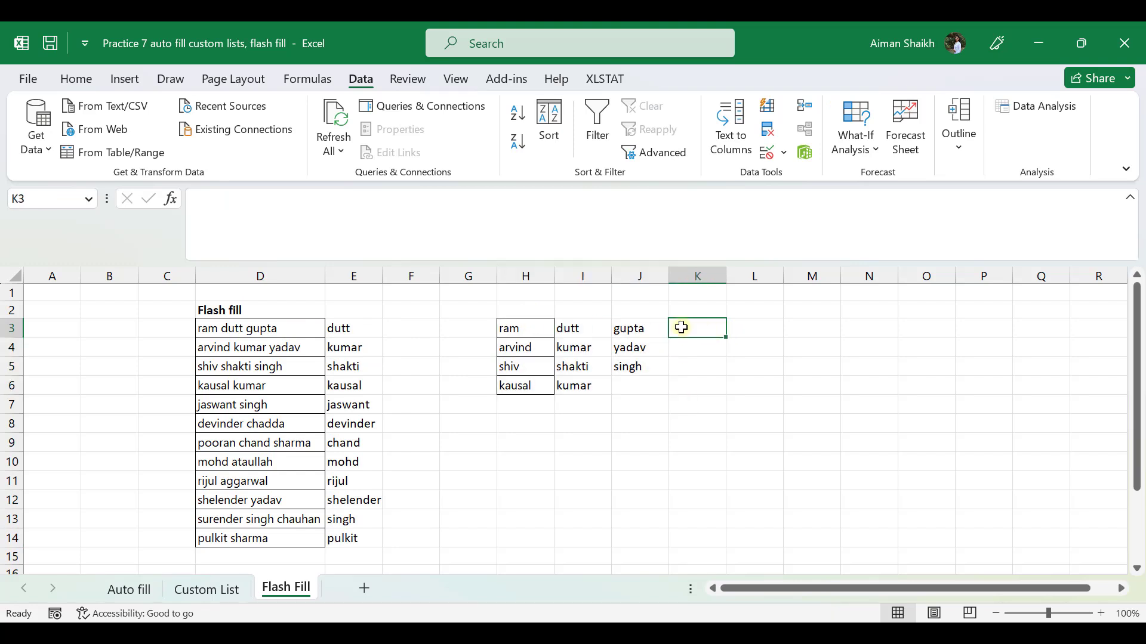
{"action": "left_click_drag", "start_coordinate": [529, 327], "coordinate": [576, 328]}
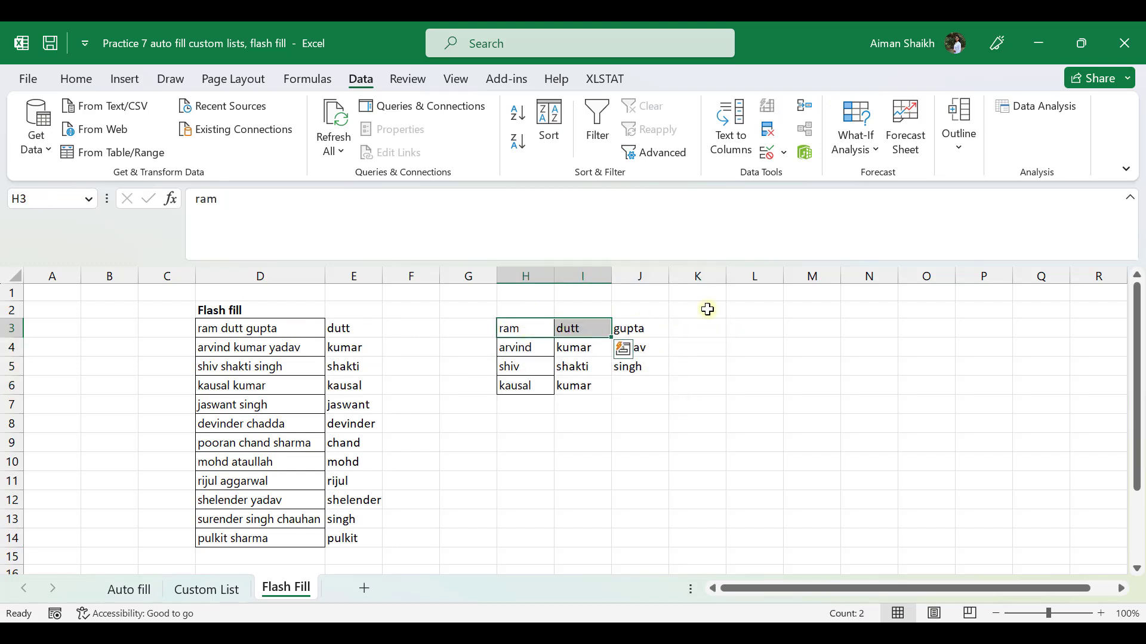
{"action": "left_click", "coordinate": [702, 334]}
{"action": "type", "text": "ra"}
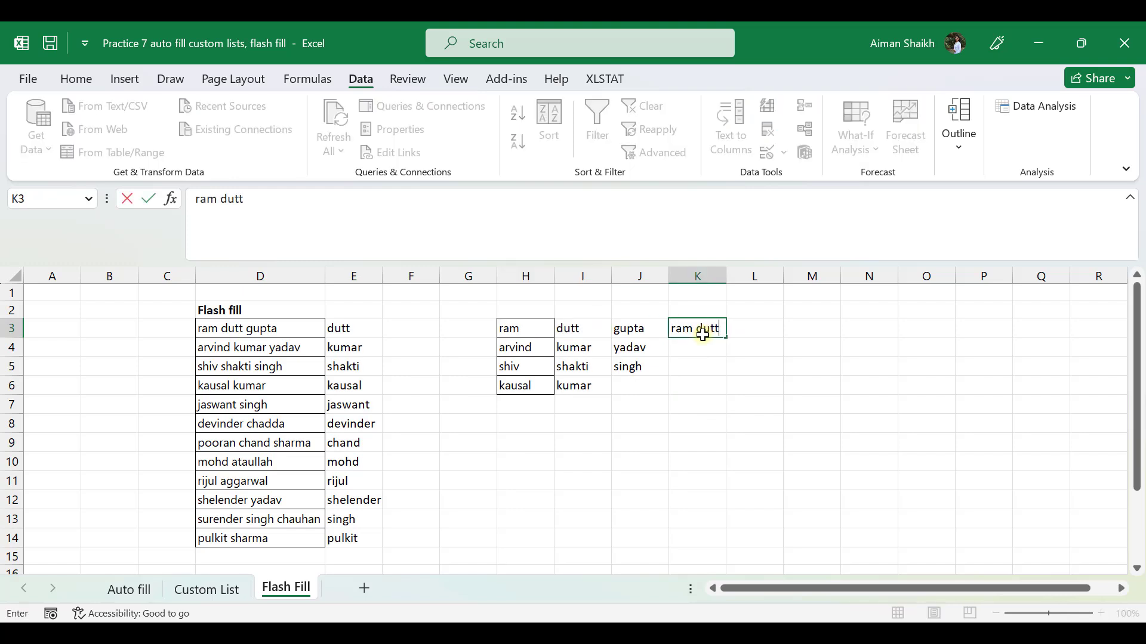
{"action": "type", "text": "m dutt"}
{"action": "key", "text": "Return"}
Fill K3 down through K6 with the Flash Fill option and compare the combined names with H3:I6
{"action": "left_click", "coordinate": [702, 333]}
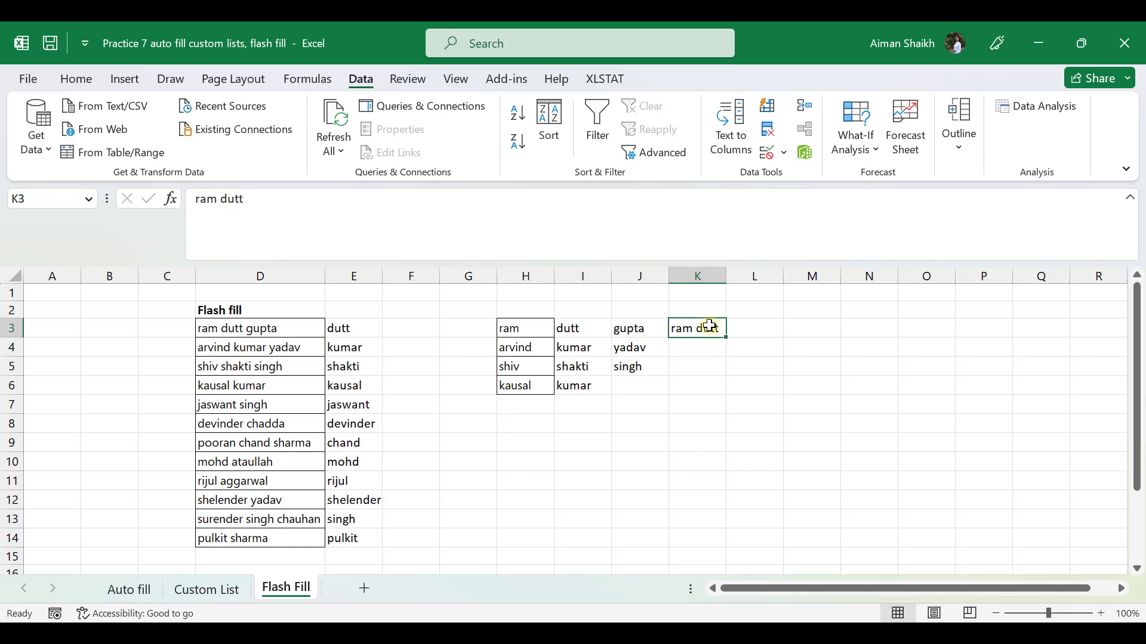
{"action": "left_click_drag", "start_coordinate": [727, 338], "coordinate": [722, 388]}
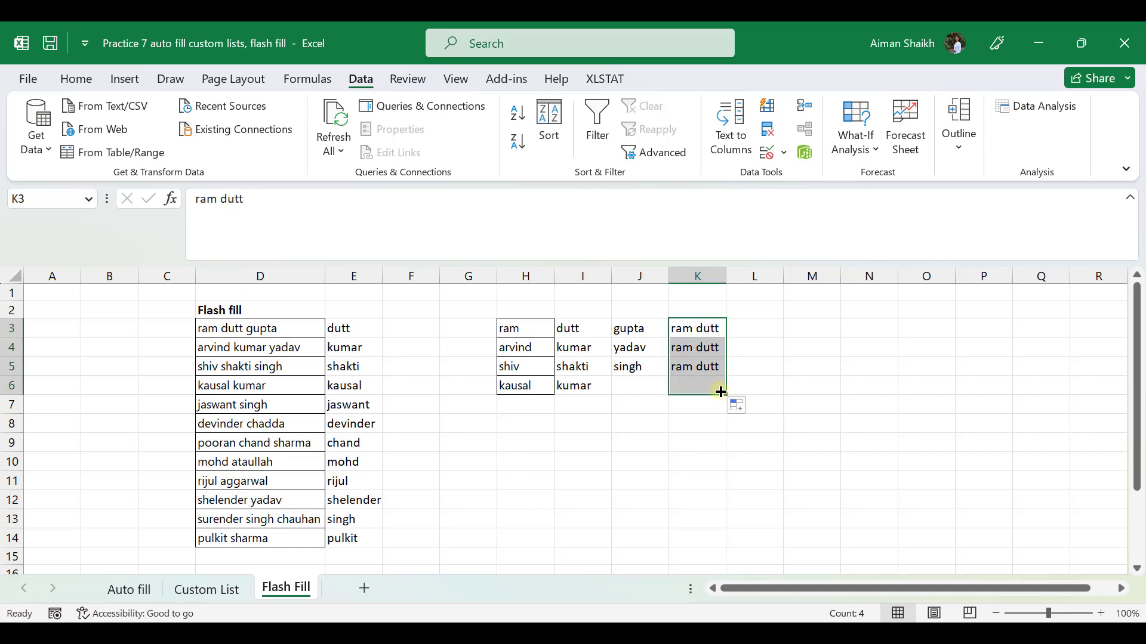
{"action": "left_click", "coordinate": [740, 409]}
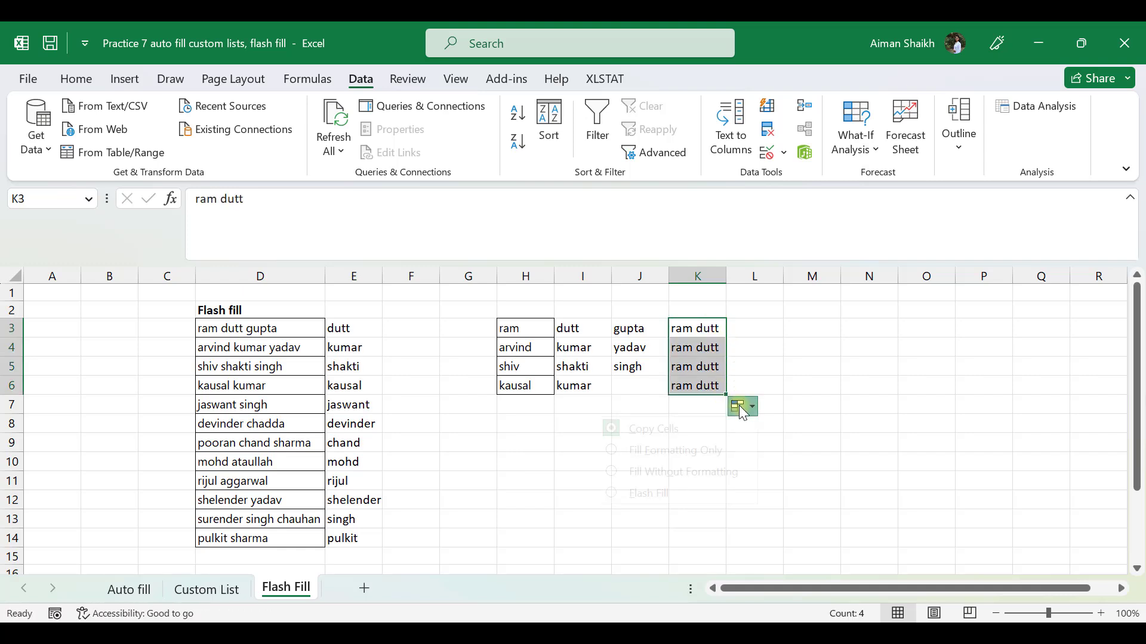
{"action": "left_click", "coordinate": [660, 492]}
{"action": "left_click_drag", "start_coordinate": [535, 333], "coordinate": [583, 388]}
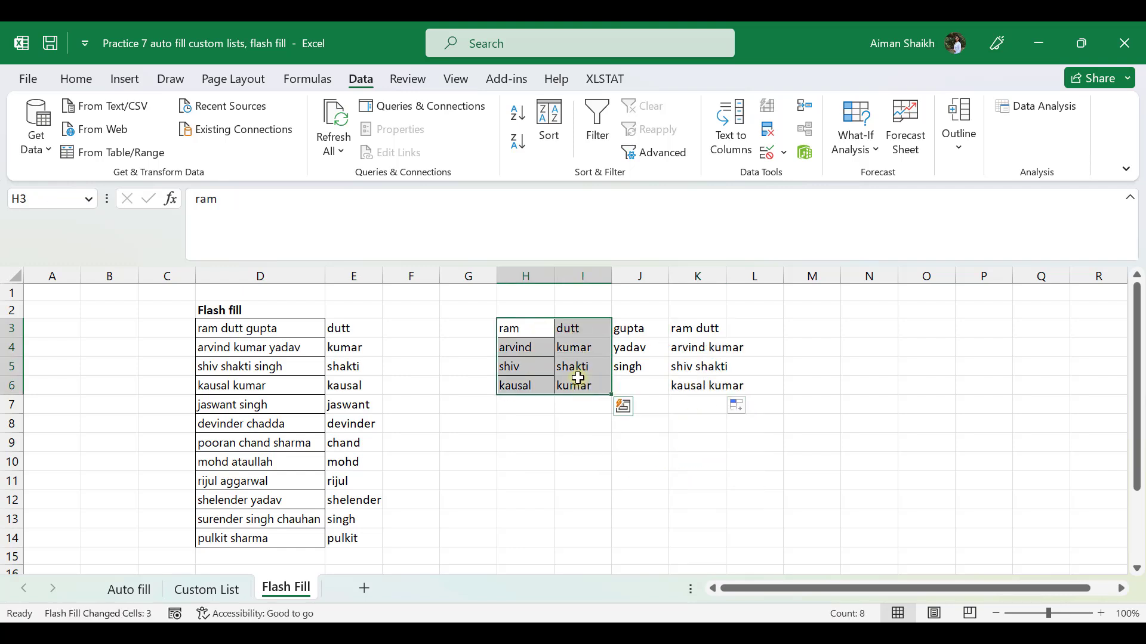
Replace the middle name in K3 with the surname from J3 so Flash Fill updates K4:K6, and check the source cells in columns H and J
{"action": "double_click", "coordinate": [717, 328]}
{"action": "left_click_drag", "start_coordinate": [721, 329], "coordinate": [699, 328]}
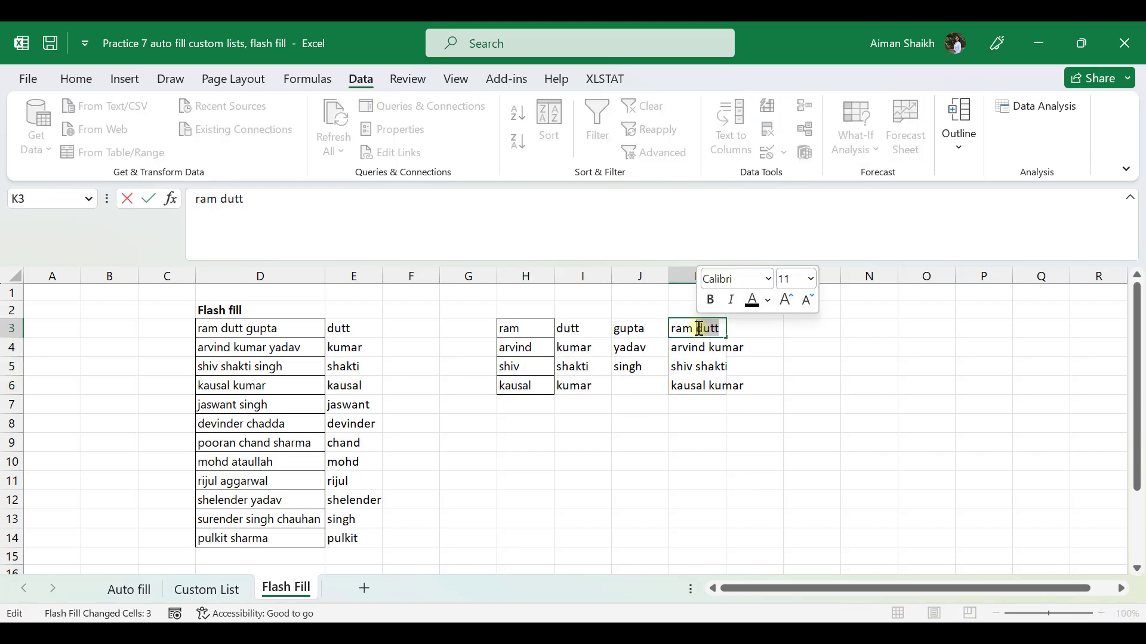
{"action": "type", "text": "gupta"}
{"action": "key", "text": "Return"}
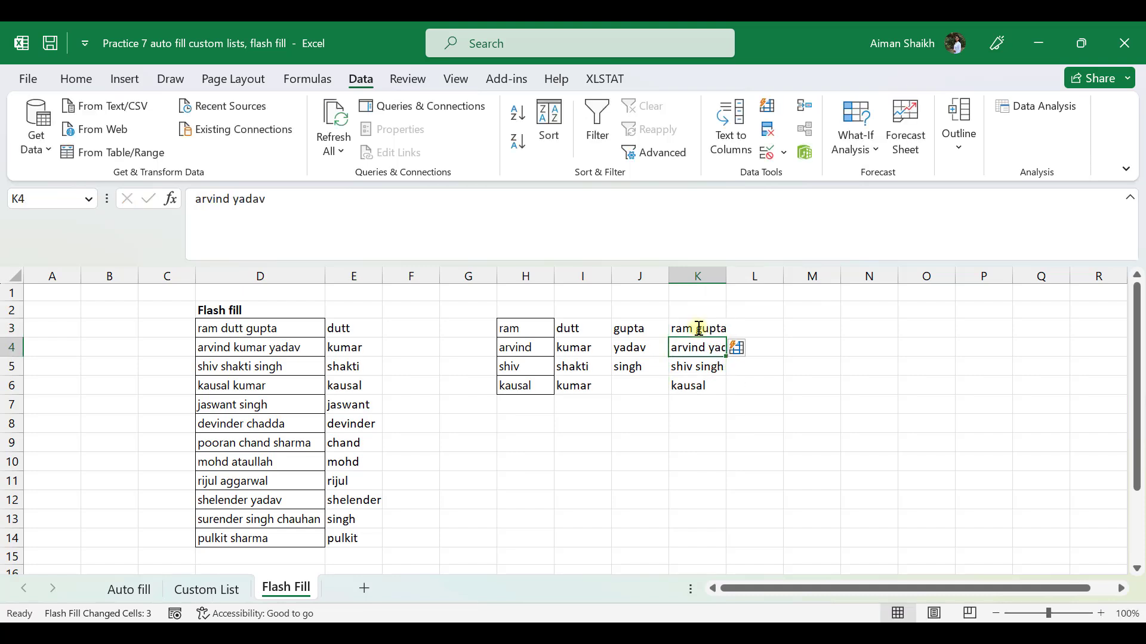
{"action": "left_click", "coordinate": [539, 335]}
{"action": "left_click", "coordinate": [621, 328], "text": "ctrl"}
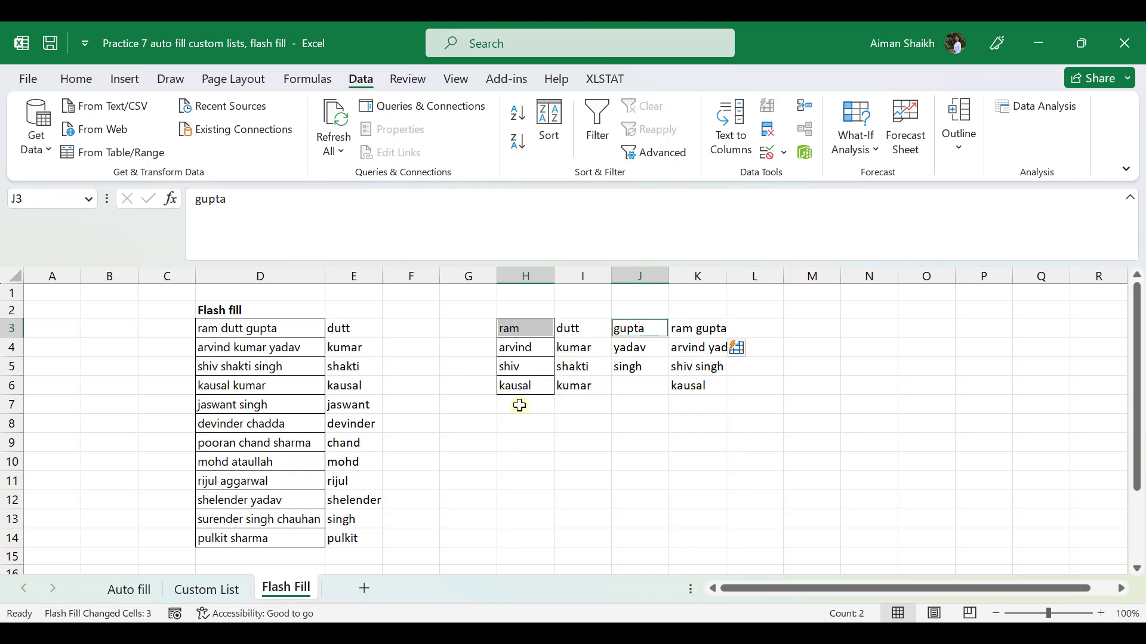
{"action": "left_click", "coordinate": [643, 388]}
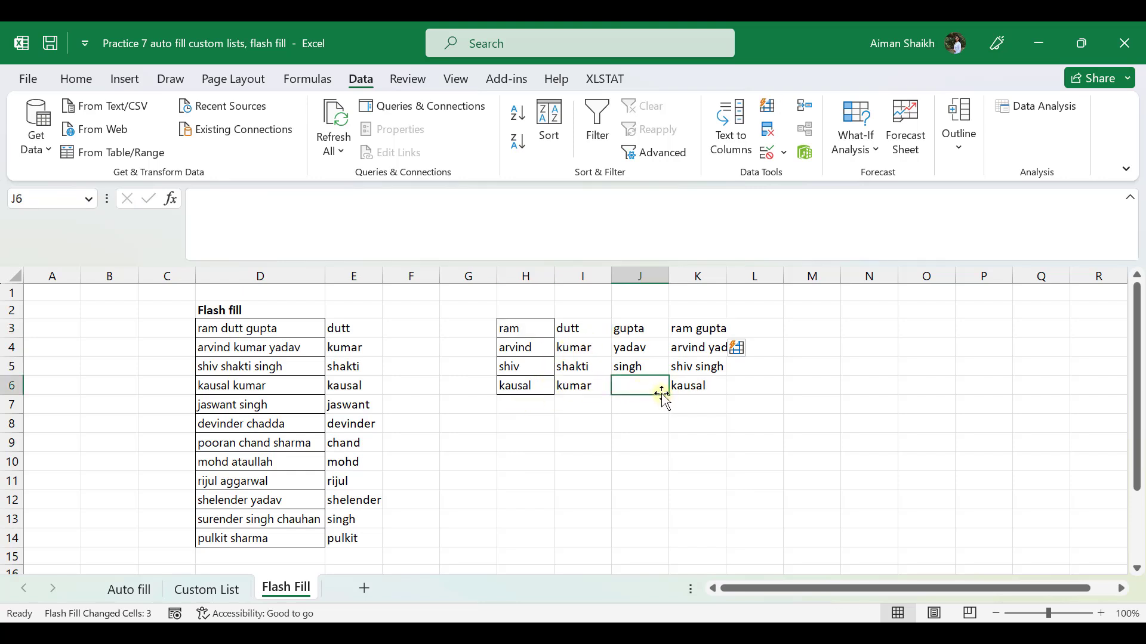
{"action": "left_click", "coordinate": [534, 389]}
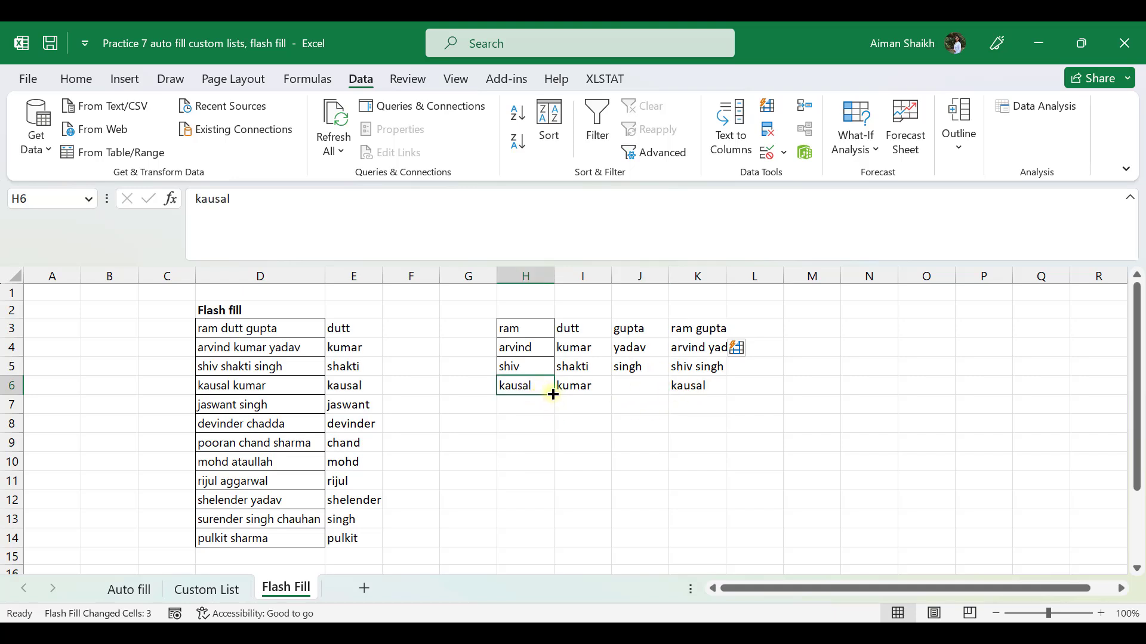